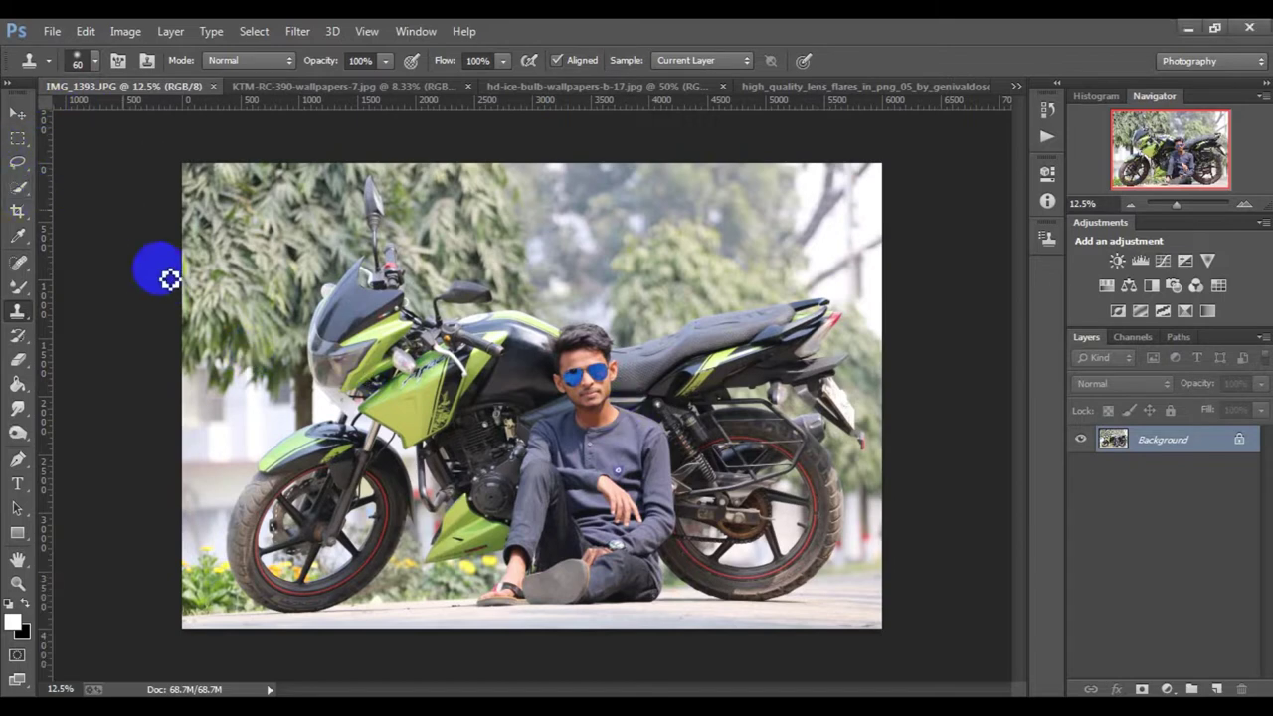
# Zoom in slightly on the man-and-motorcycle photo and pick the Quick Selection Tool.
pyautogui.scroll(1, 616, 383)
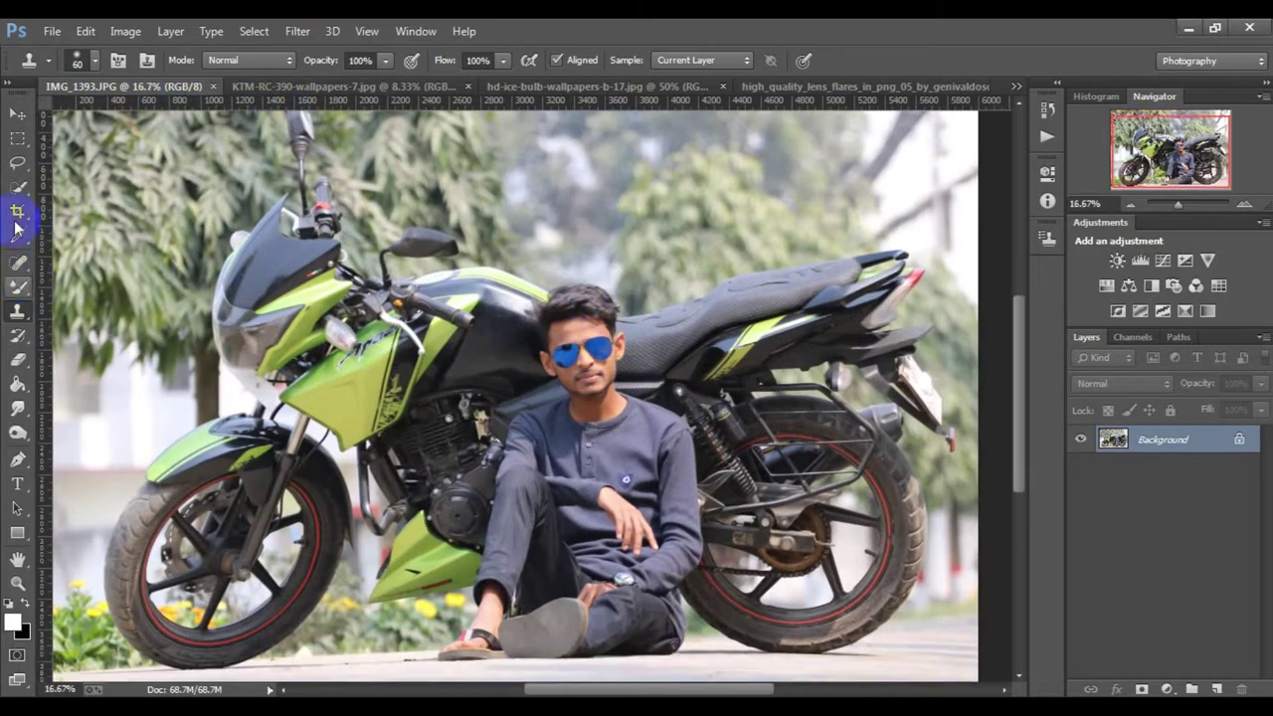
pyautogui.click(17, 187)
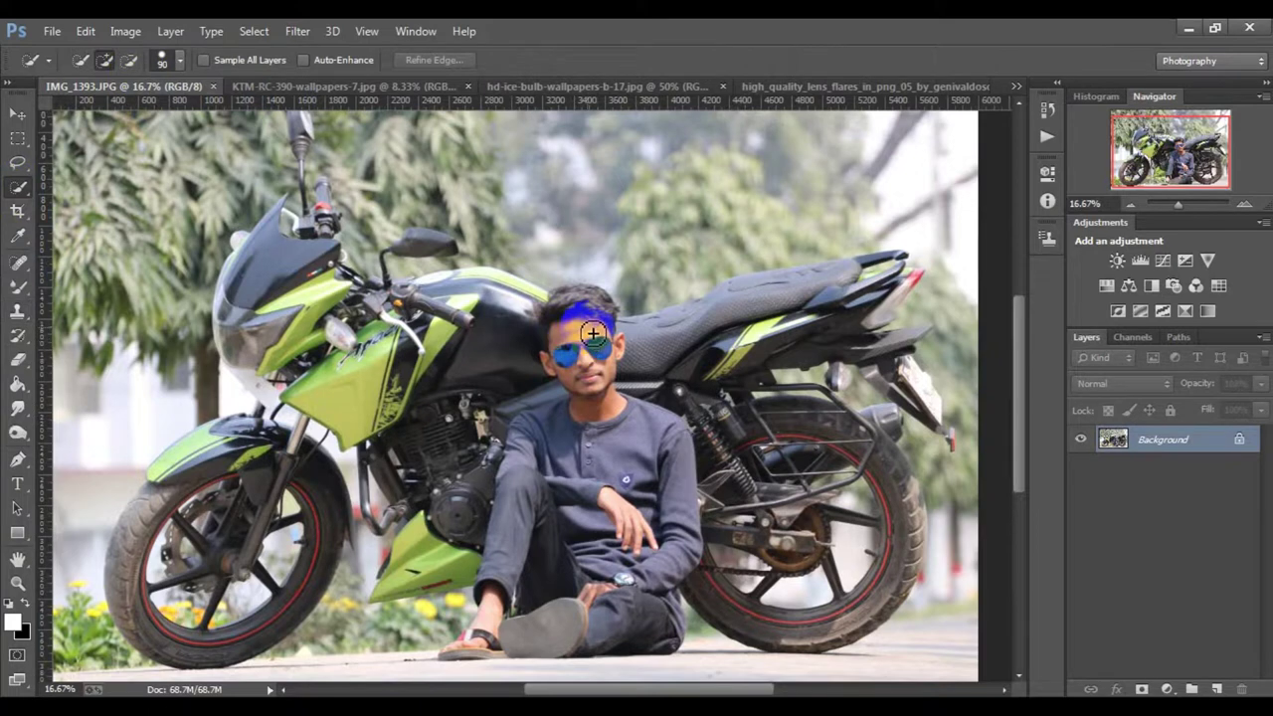
# Enlarge the brush with ] and paint a selection over the man's body, arm, leg and sandal.
pyautogui.press(']')
pyautogui.press(']')
pyautogui.press(']')
pyautogui.scroll(-1, 592, 333)
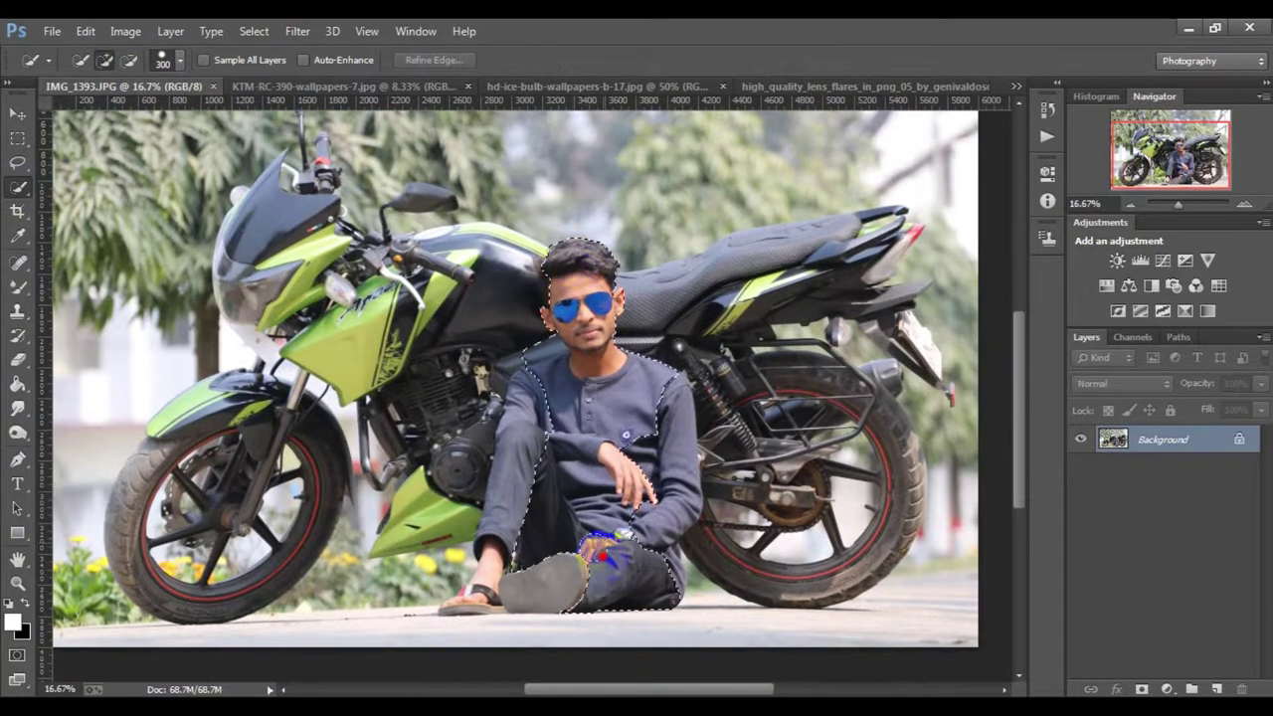
pyautogui.moveTo(597, 550)
pyautogui.mouseDown()
pyautogui.moveTo(629, 484)
pyautogui.moveTo(534, 517)
pyautogui.mouseUp()
pyautogui.moveTo(488, 584); pyautogui.dragTo(468, 591)
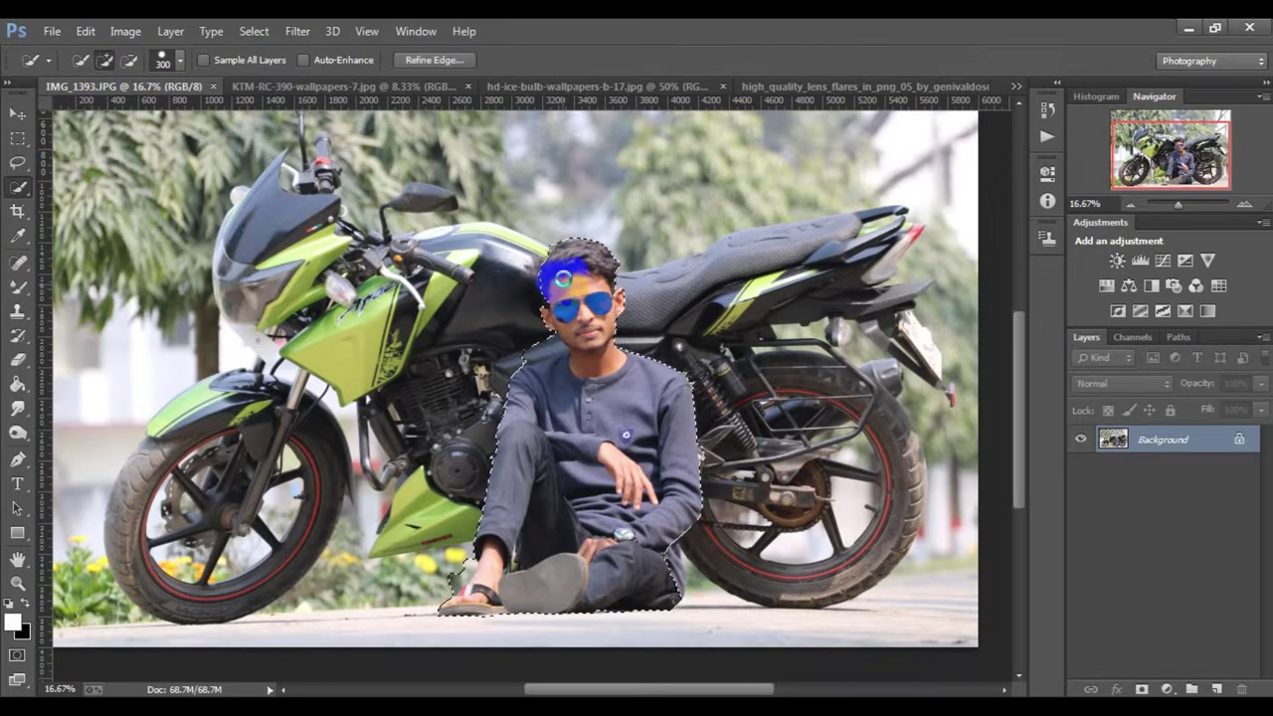
pyautogui.scroll(2, 582, 364)
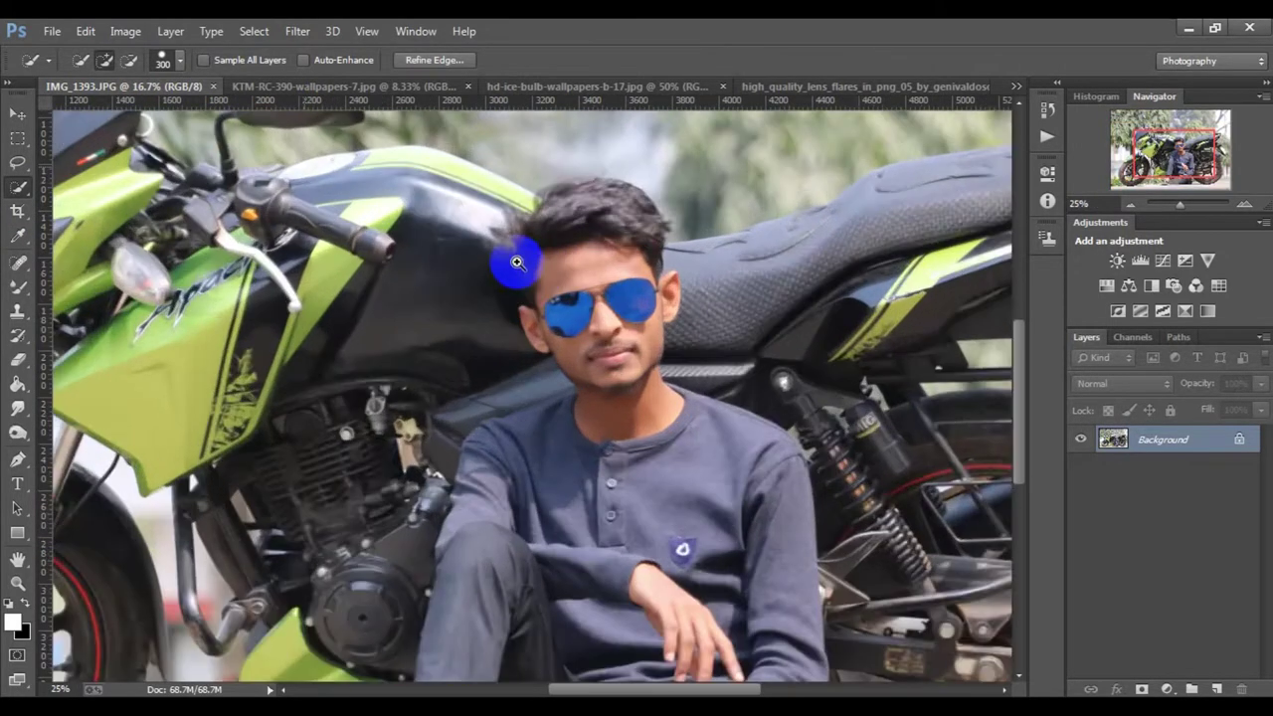
pyautogui.scroll(2, 511, 264)
pyautogui.scroll(1, 474, 193)
pyautogui.scroll(-3, 637, 366)
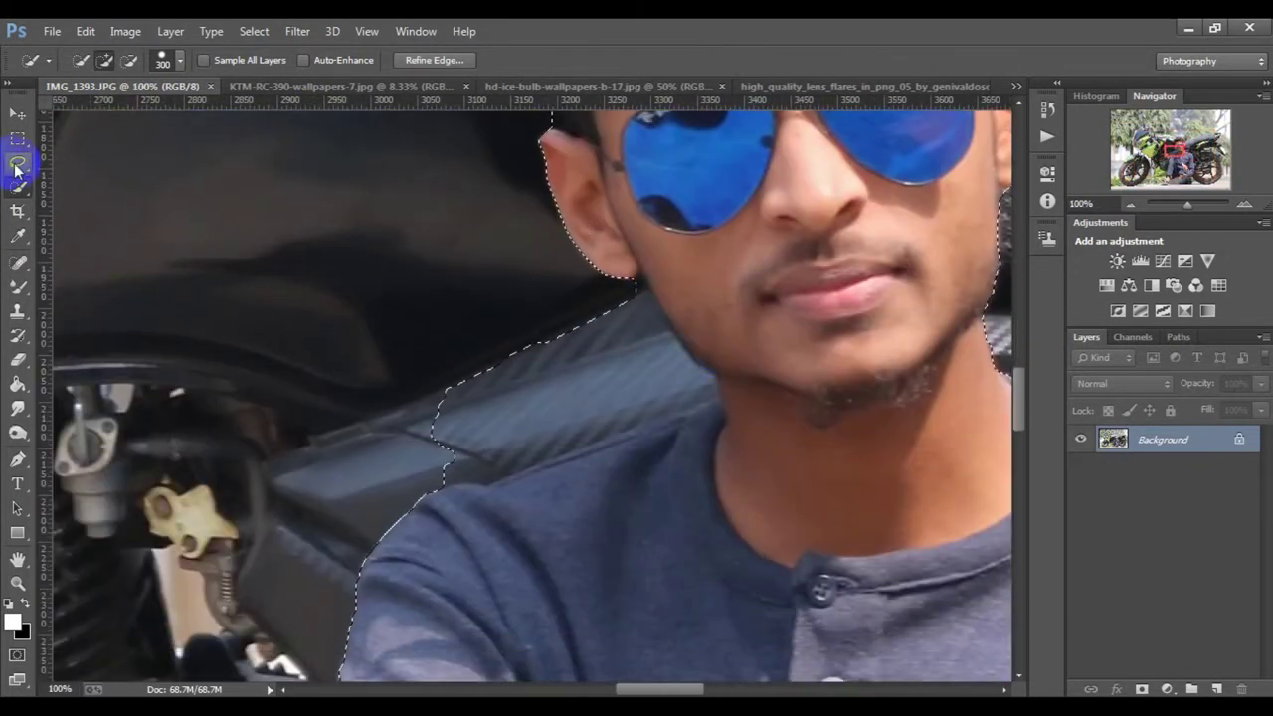
pyautogui.click(17, 161)
# With the Lasso in Subtract mode, trim the bike area beside the shoulder and along the jaw and neck.
pyautogui.click(118, 59)
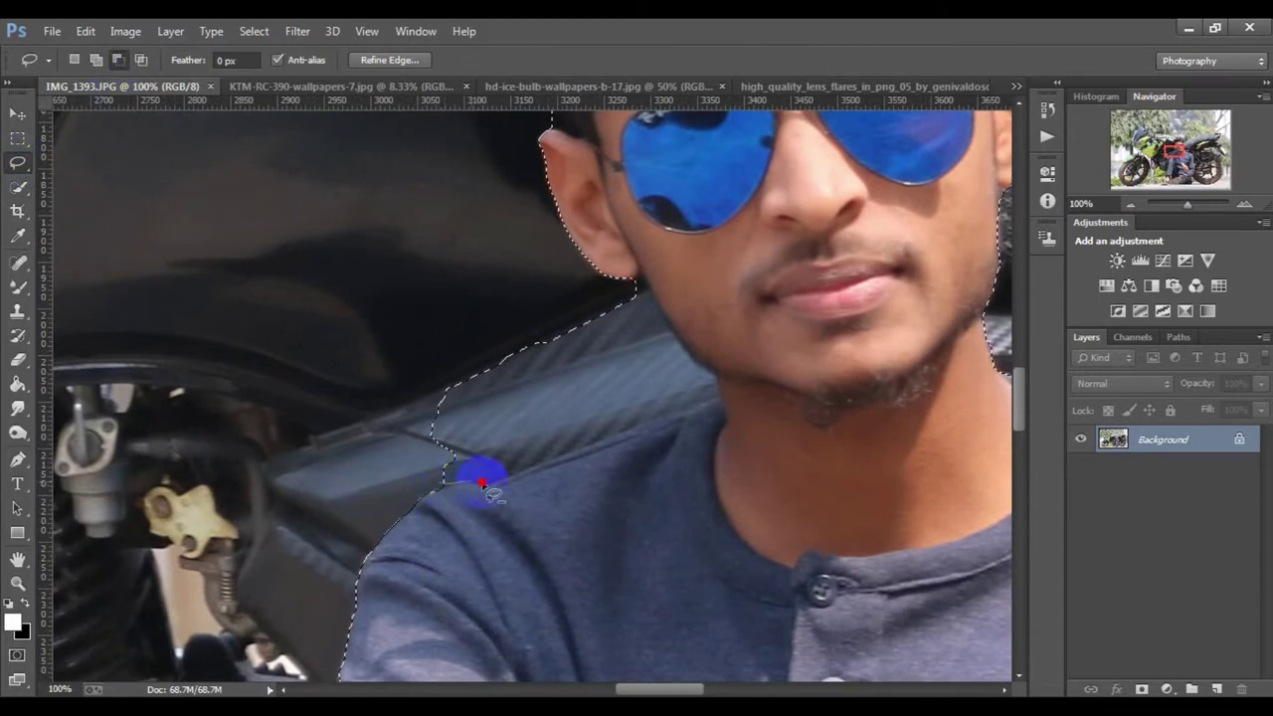
pyautogui.moveTo(541, 467); pyautogui.dragTo(540, 308)
pyautogui.scroll(-1, 557, 378)
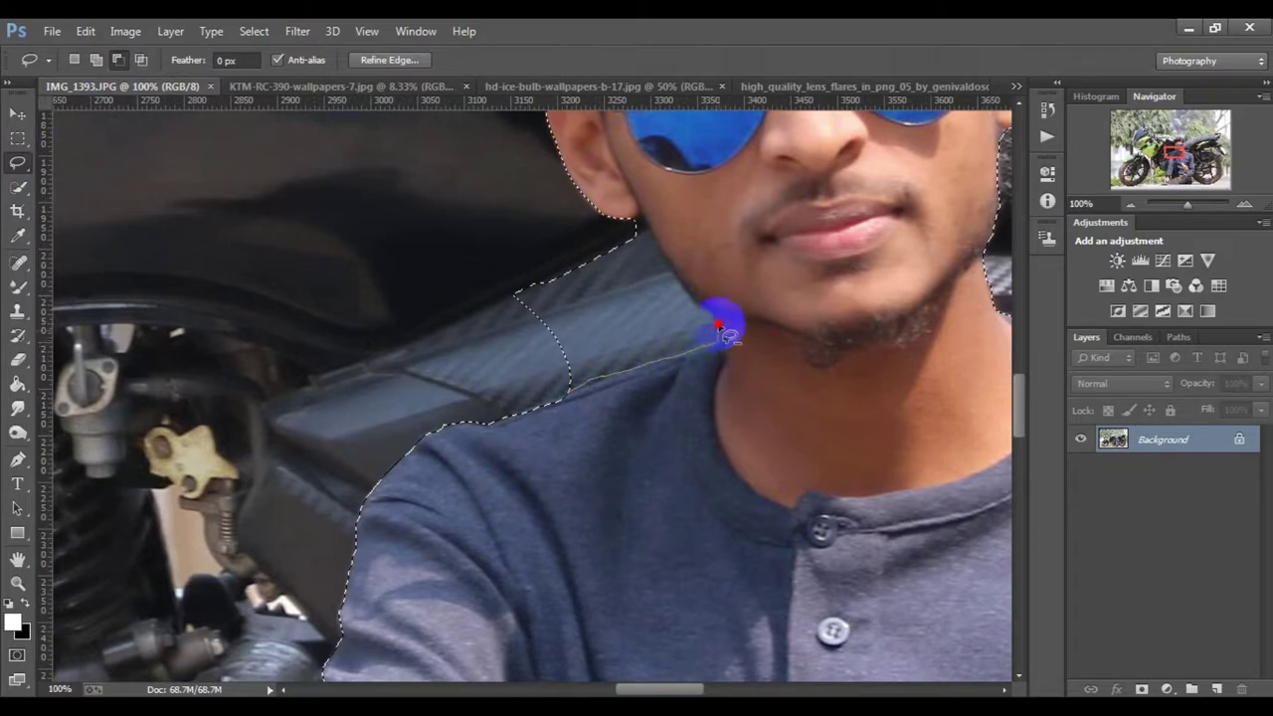
pyautogui.moveTo(656, 263); pyautogui.dragTo(453, 292)
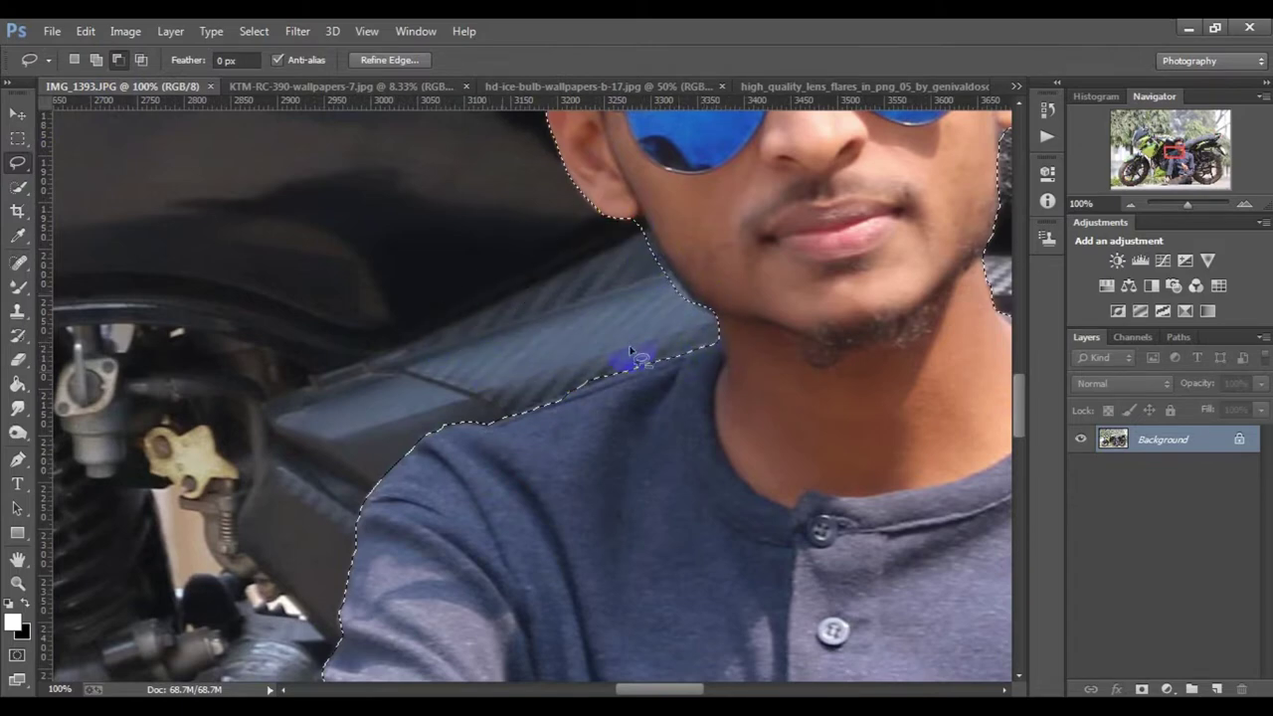
pyautogui.scroll(2, 676, 338)
pyautogui.scroll(2, 686, 298)
pyautogui.scroll(2, 557, 248)
pyautogui.scroll(2, 427, 199)
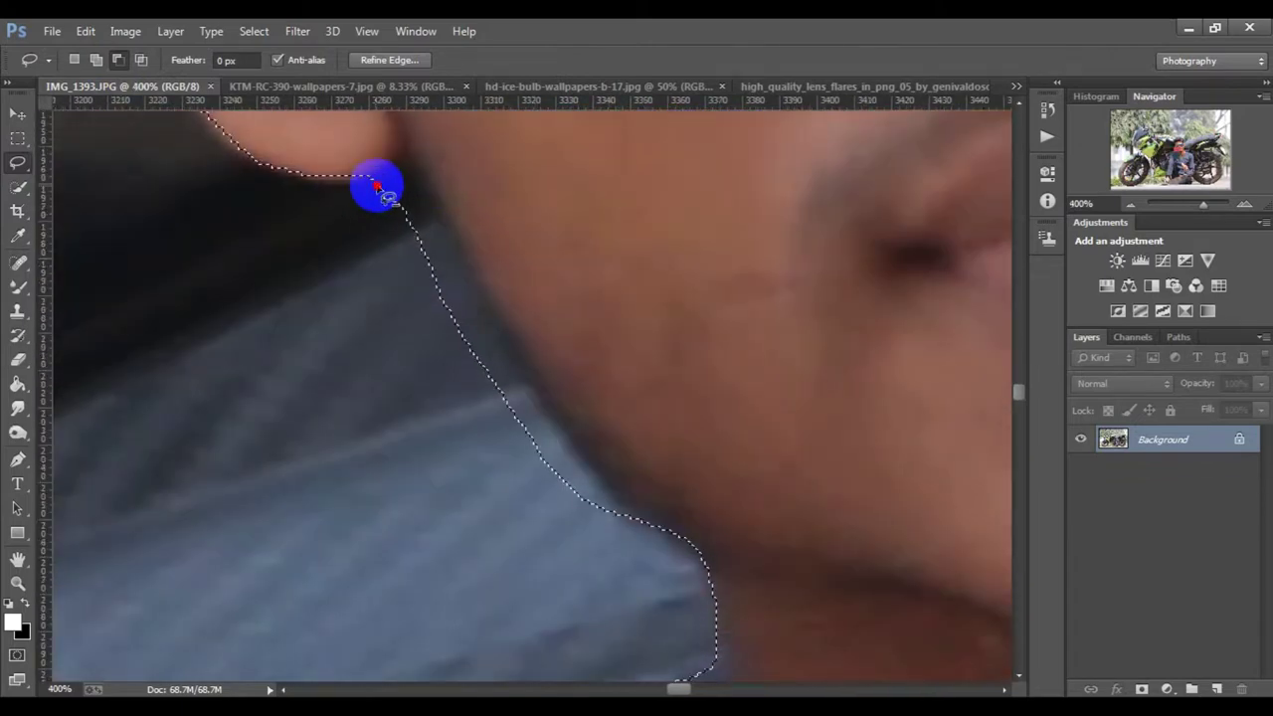
pyautogui.moveTo(378, 185); pyautogui.dragTo(535, 398)
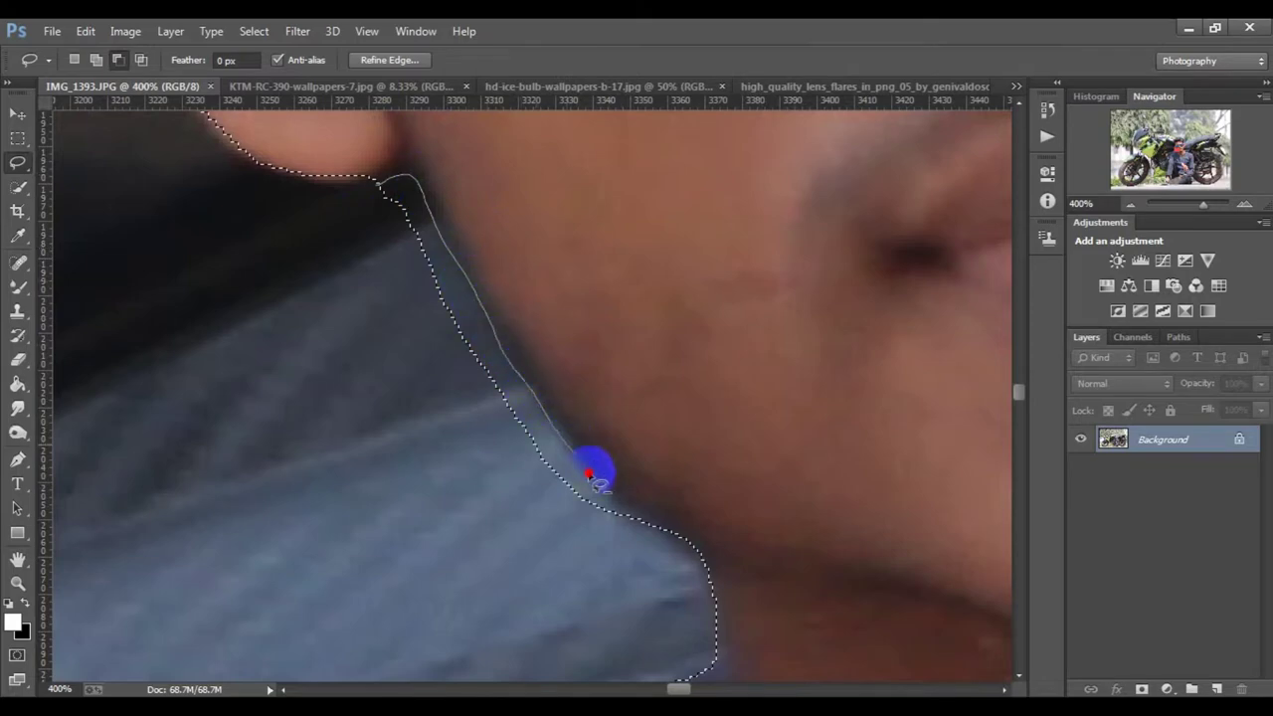
pyautogui.moveTo(388, 459); pyautogui.dragTo(425, 205)
# Correct the selection along the man's arm, knee and leg edge.
pyautogui.scroll(-6, 645, 247)
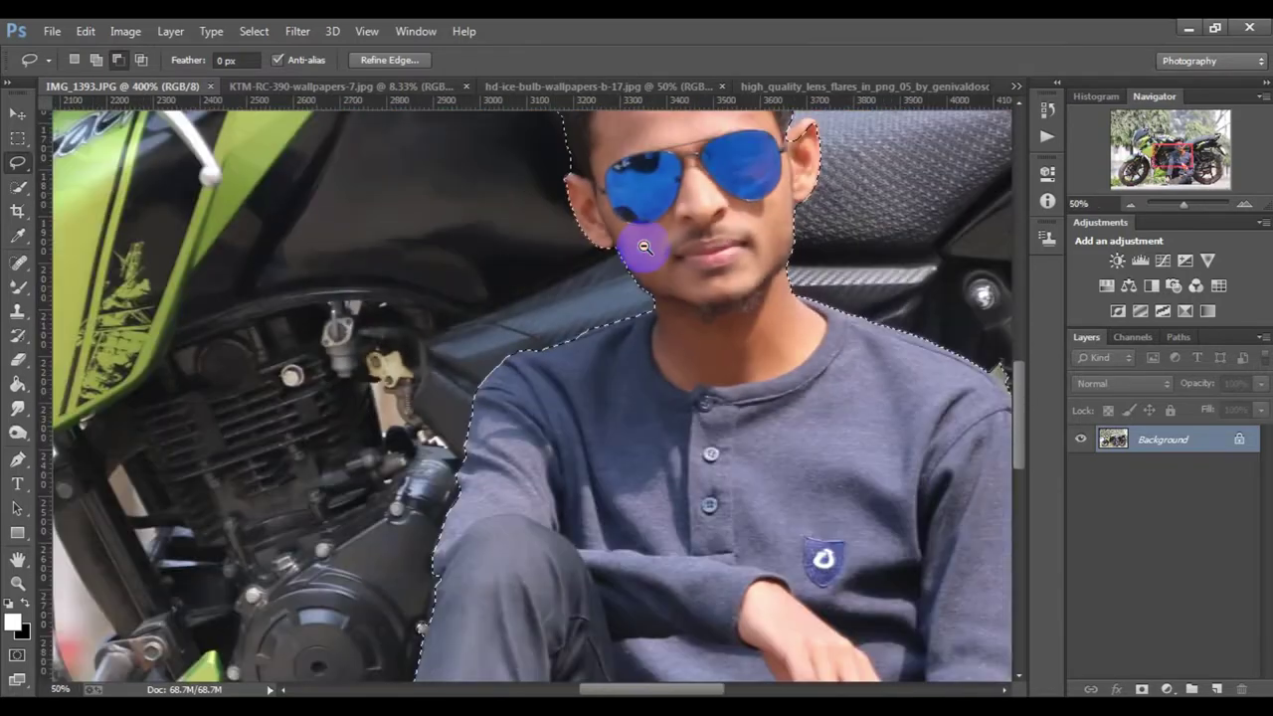
pyautogui.scroll(-2, 676, 209)
pyautogui.scroll(-1, 677, 209)
pyautogui.scroll(1, 716, 438)
pyautogui.scroll(2, 716, 467)
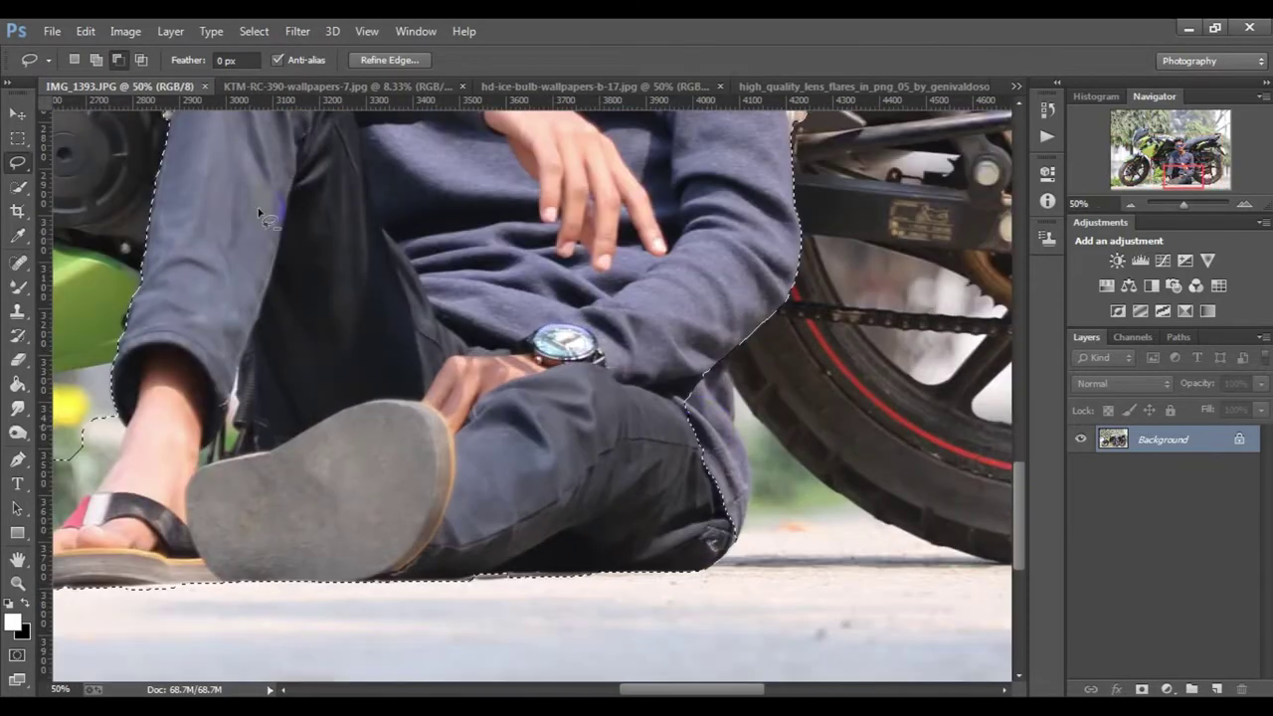
pyautogui.scroll(1, 753, 364)
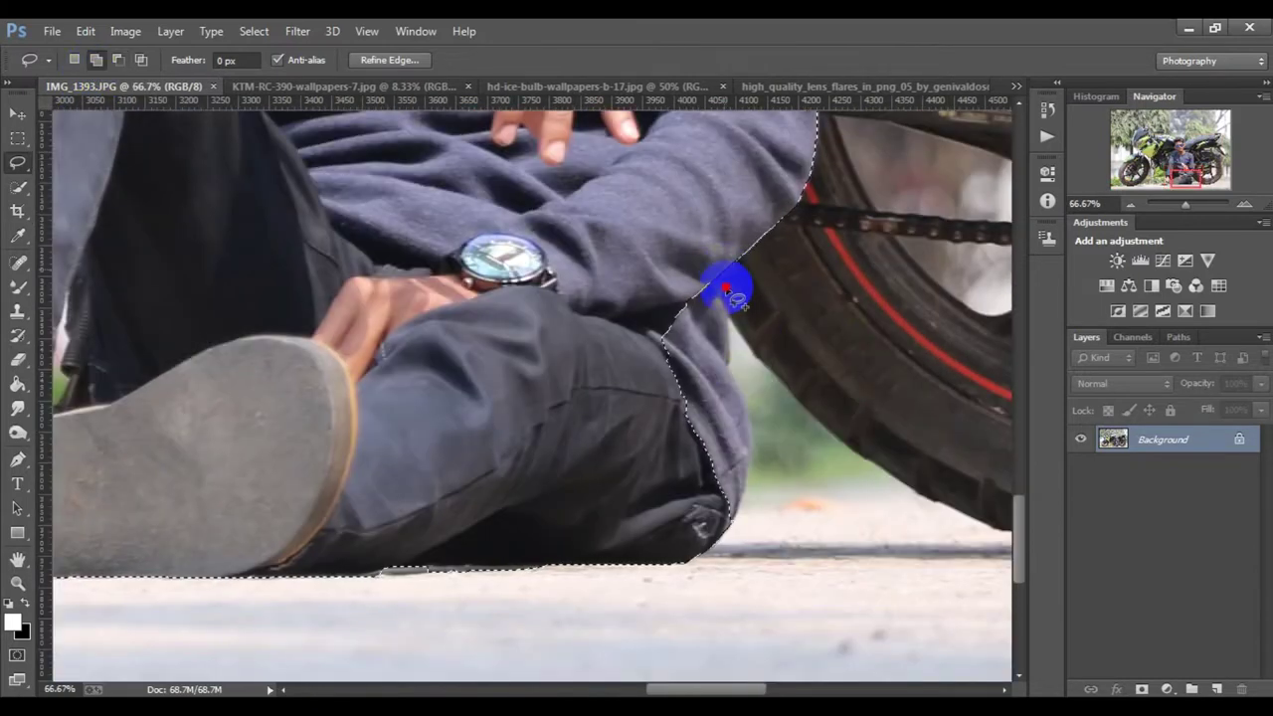
pyautogui.moveTo(726, 273); pyautogui.dragTo(736, 369)
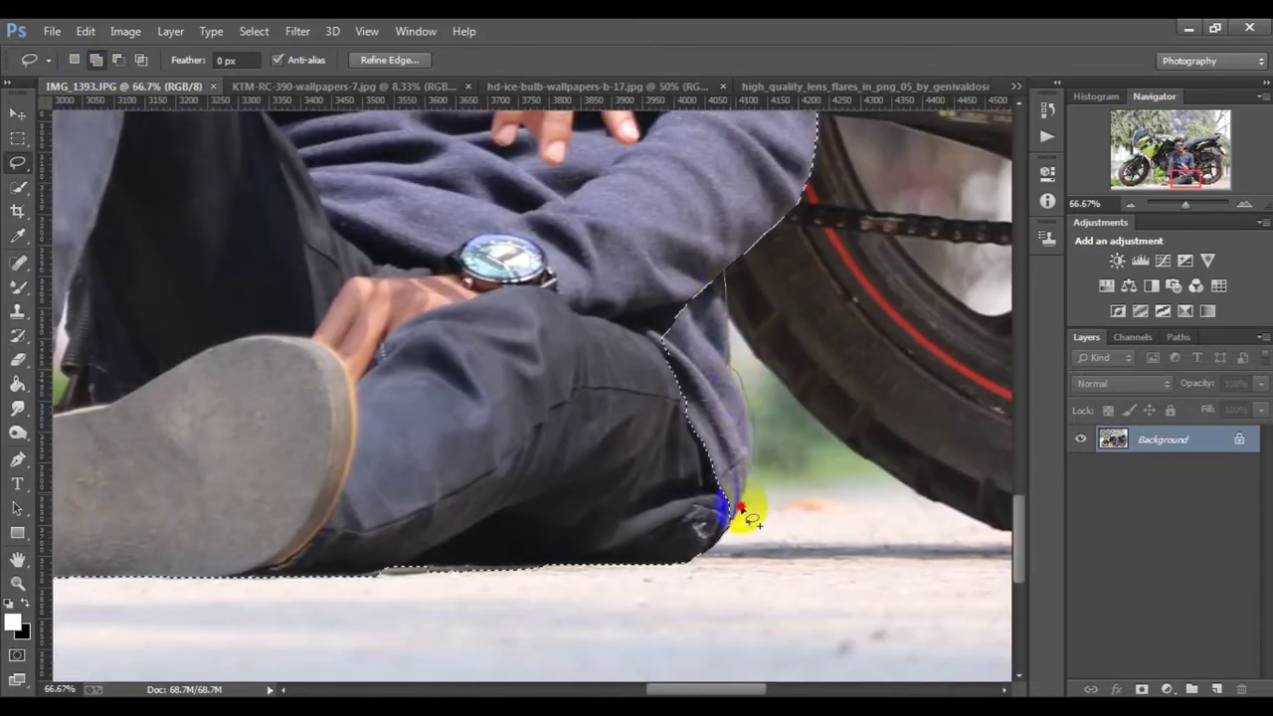
pyautogui.moveTo(739, 538); pyautogui.dragTo(727, 298)
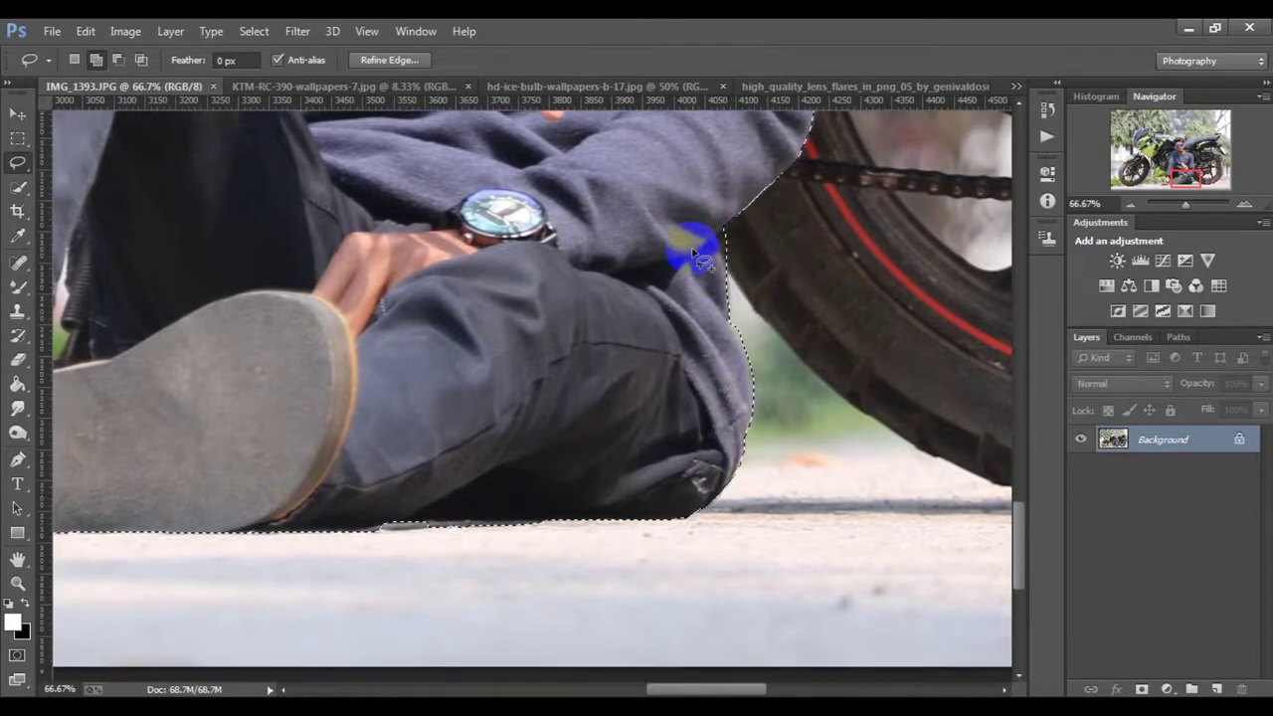
pyautogui.scroll(-2, 683, 256)
pyautogui.moveTo(428, 494)
pyautogui.mouseDown()
pyautogui.moveTo(384, 502)
pyautogui.moveTo(369, 489)
pyautogui.mouseUp()
pyautogui.keyDown('alt'); pyautogui.click(410, 371); pyautogui.keyUp('alt')
# Zoom in on the ankle and subtract the flower background beside the foot from the selection.
pyautogui.keyDown('alt'); pyautogui.click(384, 511); pyautogui.keyUp('alt')
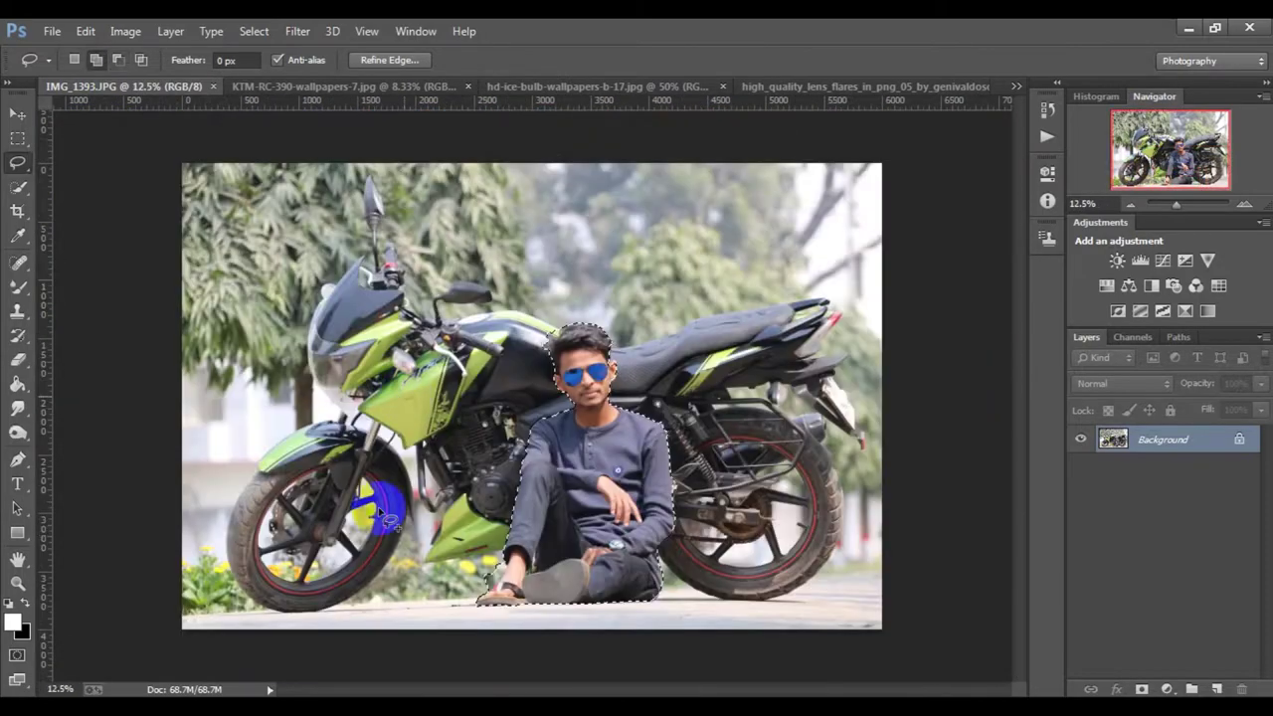
pyautogui.scroll(4, 584, 485)
pyautogui.scroll(-2, 583, 484)
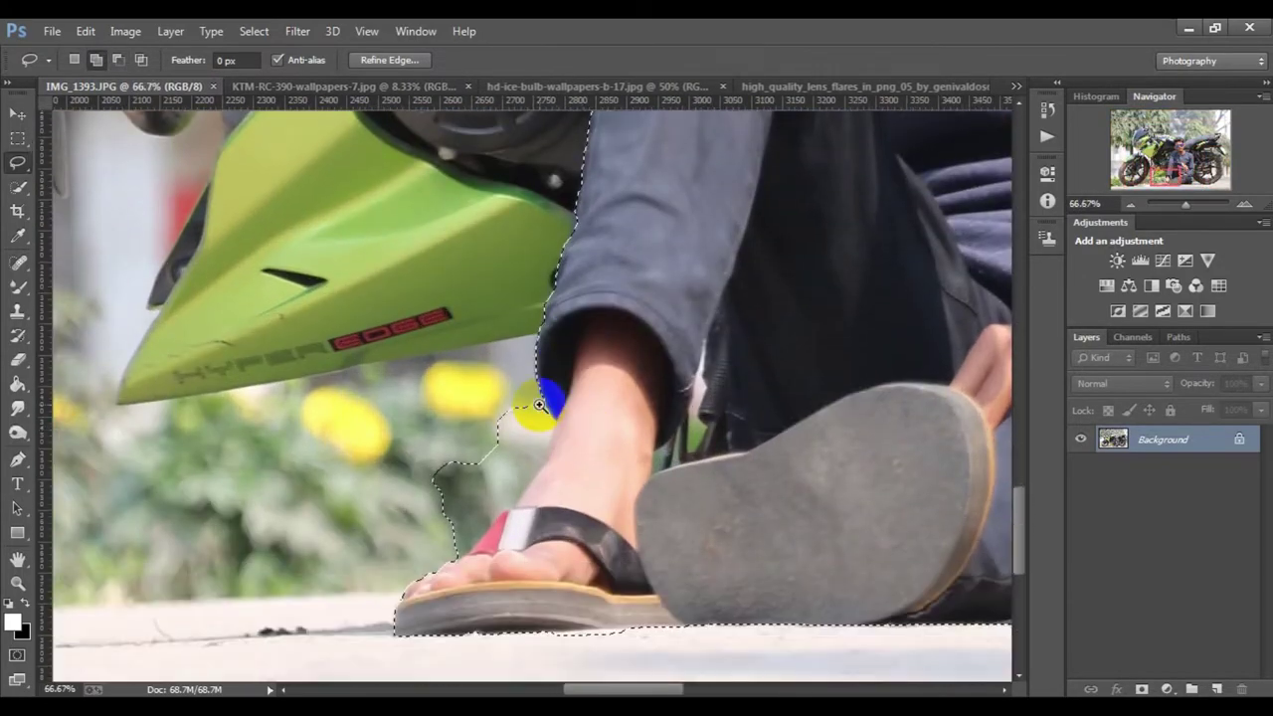
pyautogui.scroll(1, 540, 398)
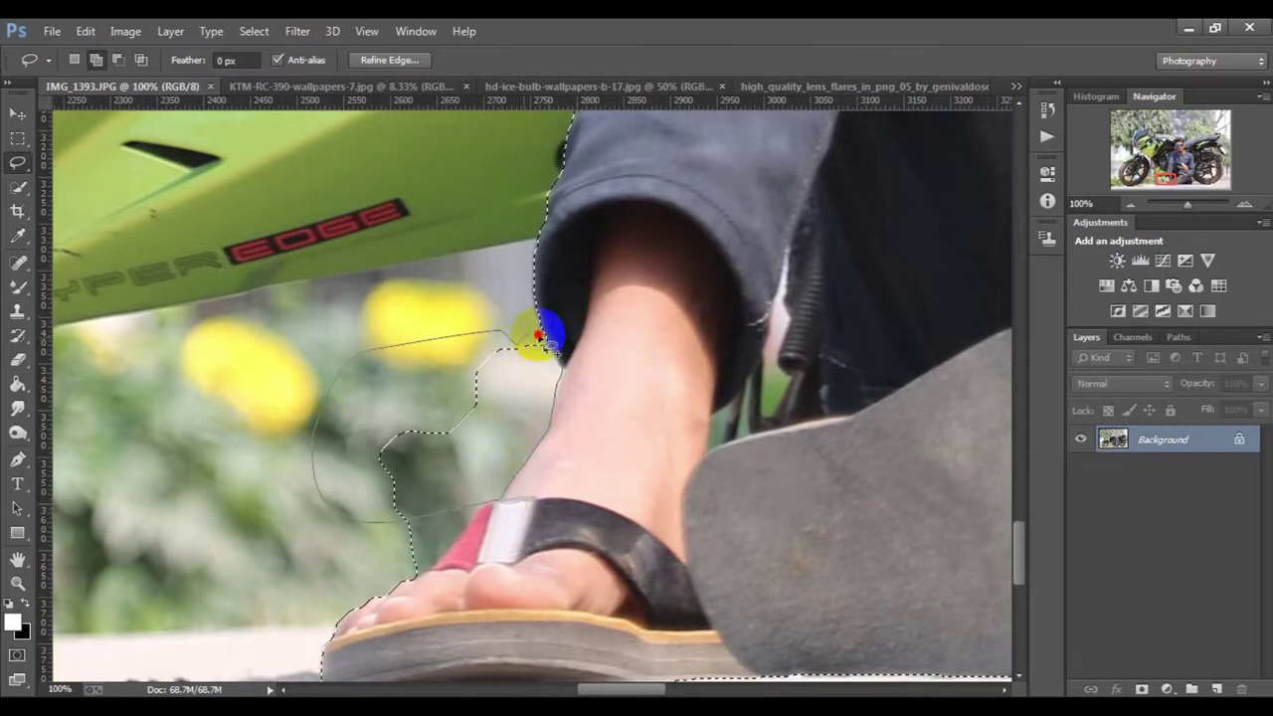
pyautogui.moveTo(537, 335); pyautogui.dragTo(537, 338)
pyautogui.scroll(-3, 537, 348)
pyautogui.click(117, 60)
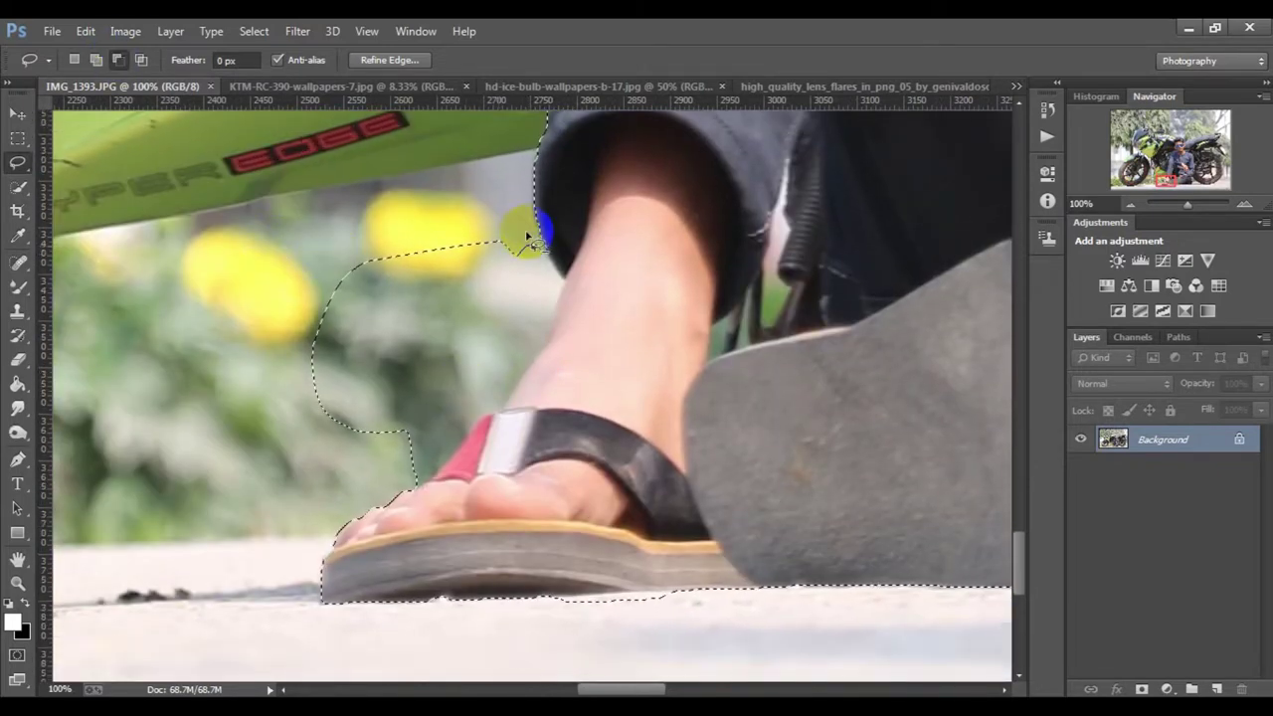
pyautogui.moveTo(527, 236); pyautogui.dragTo(552, 263)
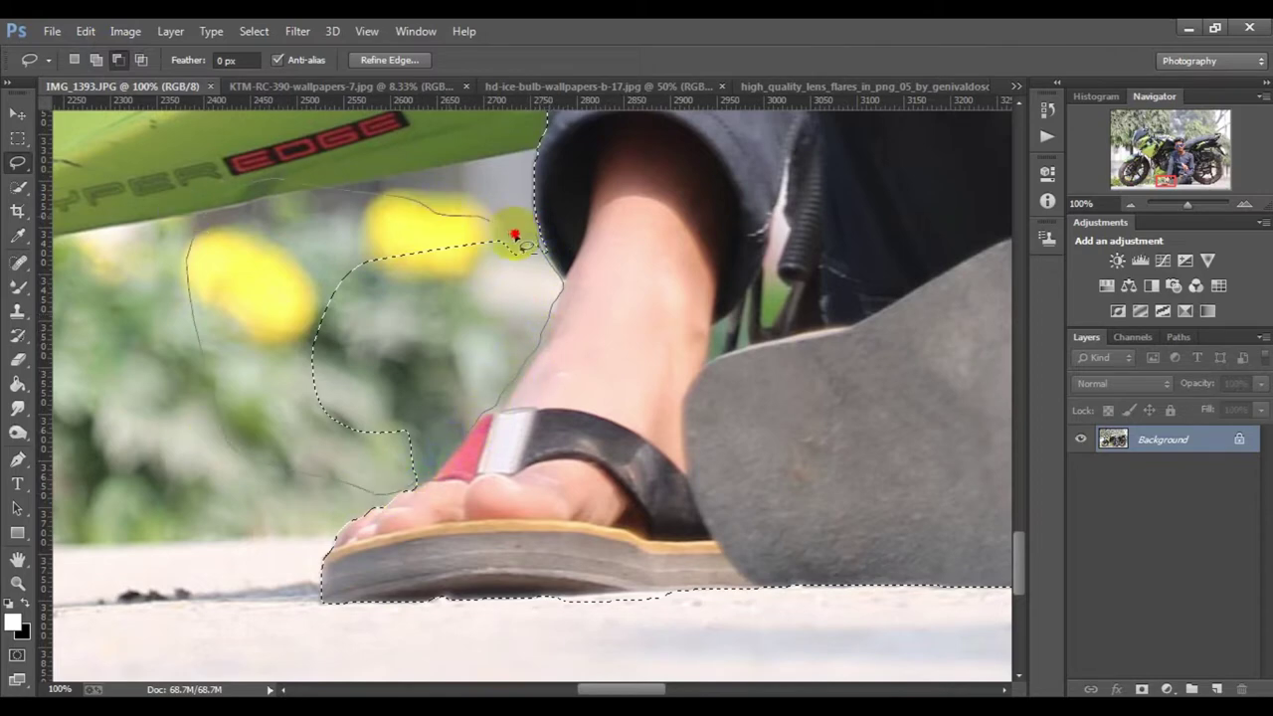
pyautogui.moveTo(515, 235); pyautogui.dragTo(500, 250)
pyautogui.scroll(-5, 614, 299)
# Switch the Lasso to Add mode and add a missed area of the man back to the selection.
pyautogui.scroll(-1, 664, 484)
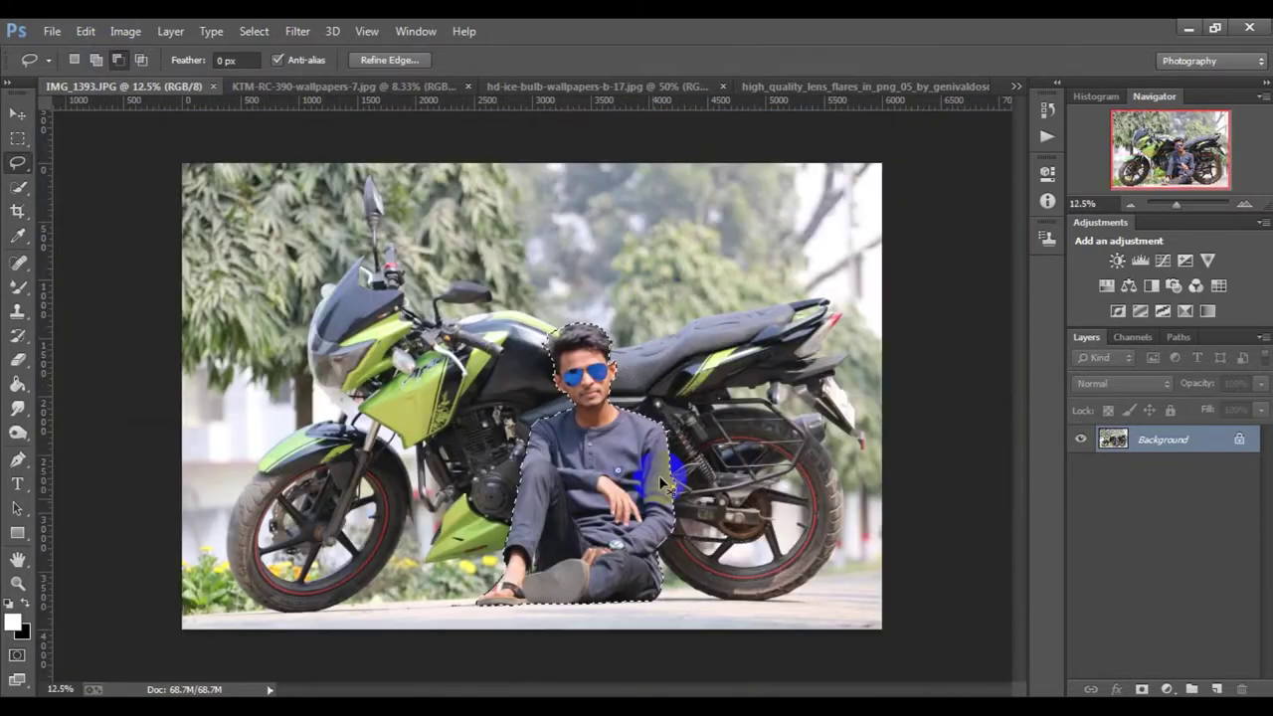
pyautogui.scroll(3, 664, 485)
pyautogui.scroll(3, 682, 227)
pyautogui.scroll(1, 468, 221)
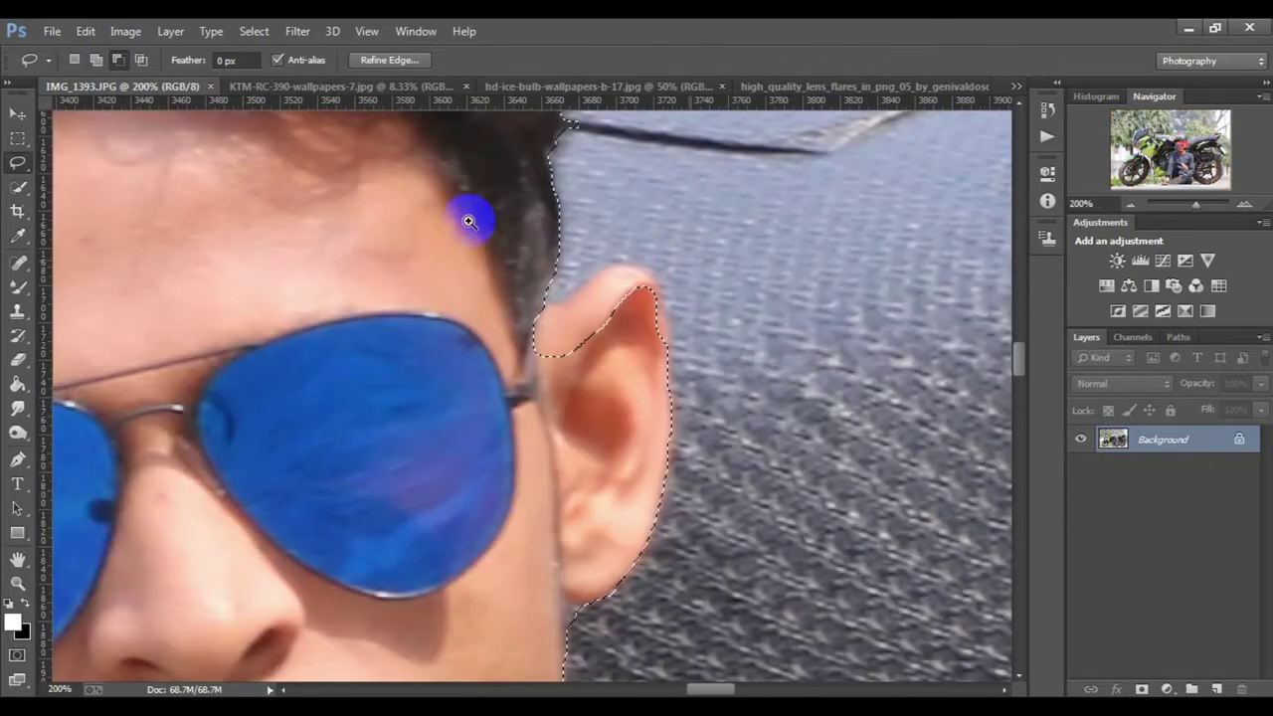
pyautogui.click(96, 60)
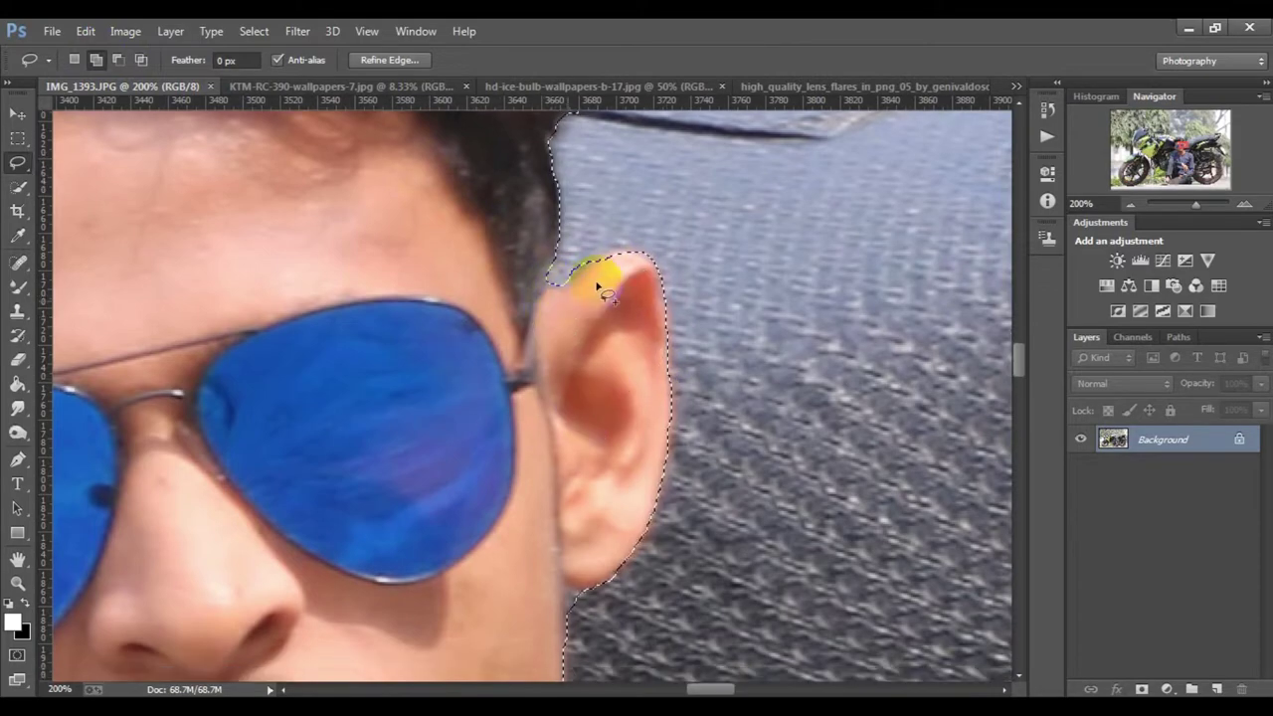
pyautogui.moveTo(481, 320); pyautogui.dragTo(642, 284)
pyautogui.scroll(-5, 647, 284)
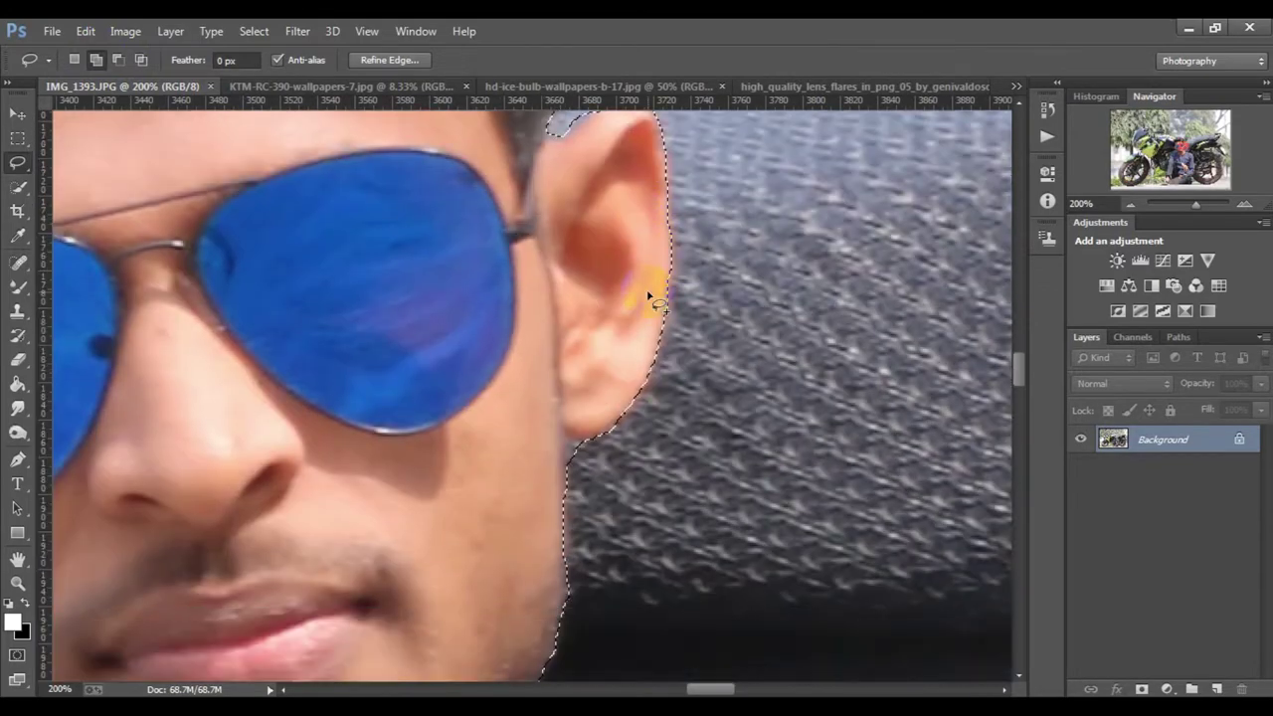
pyautogui.scroll(-6, 560, 341)
pyautogui.scroll(-1, 683, 506)
pyautogui.scroll(3, 659, 474)
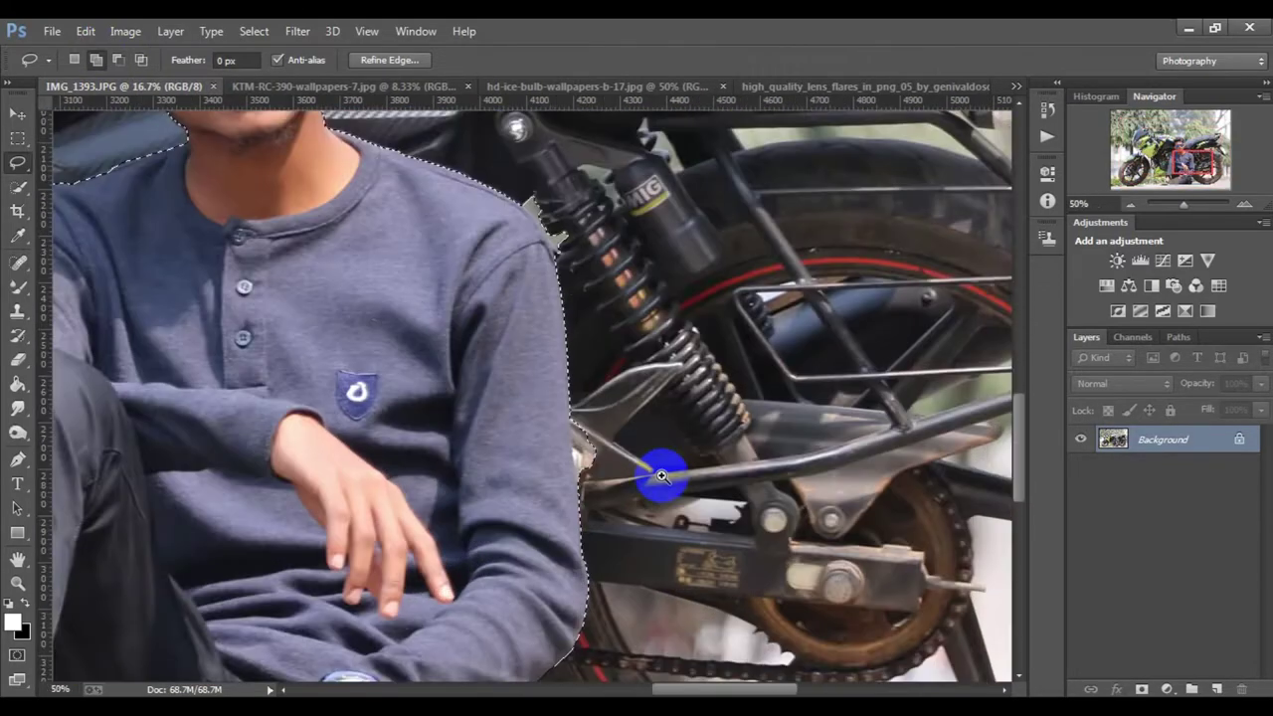
pyautogui.scroll(2, 402, 203)
# Subtract the area along the arm near the bike's shock absorber from the selection.
pyautogui.click(118, 60)
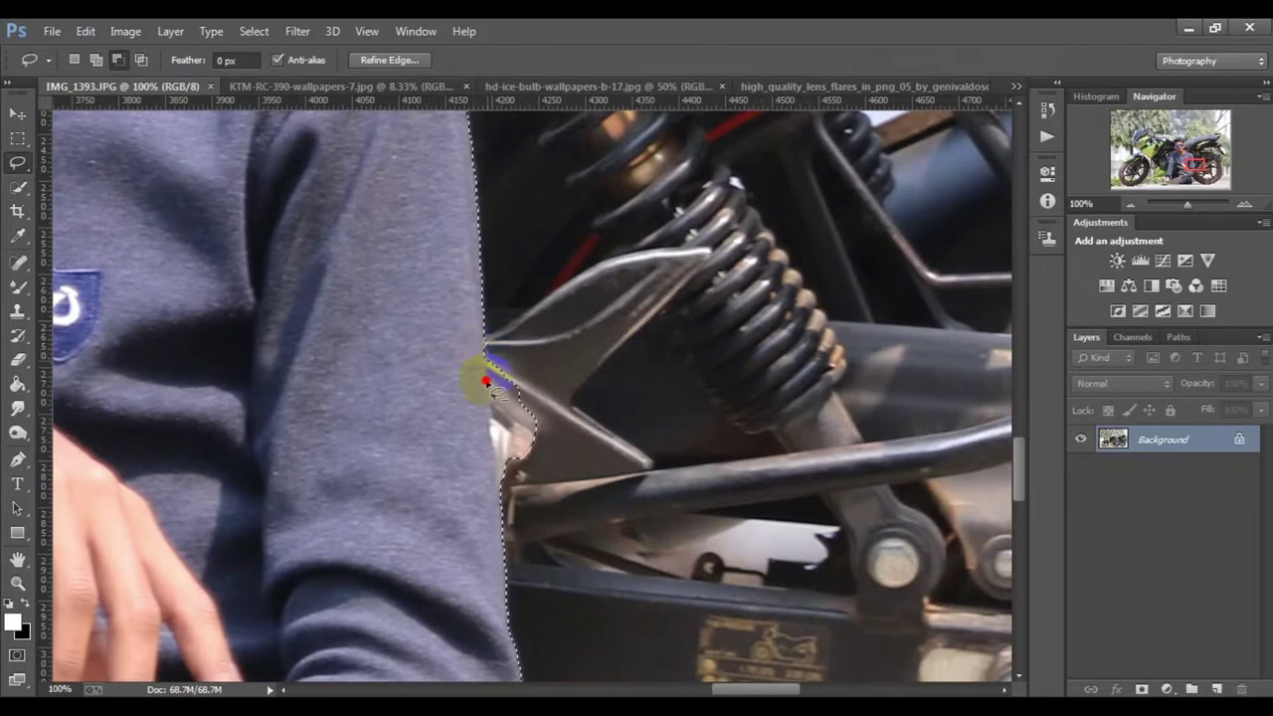
pyautogui.moveTo(500, 452); pyautogui.dragTo(540, 327)
pyautogui.scroll(-2, 497, 348)
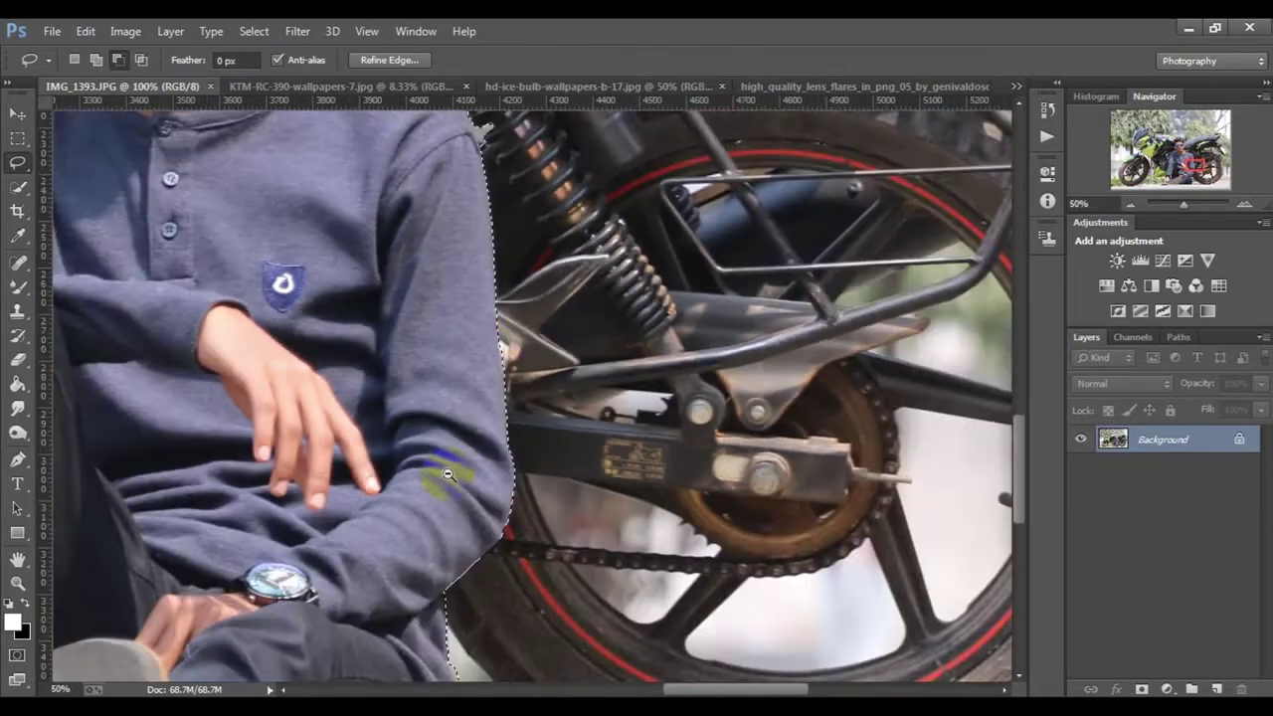
pyautogui.scroll(-2, 146, 548)
pyautogui.scroll(3, 146, 548)
pyautogui.scroll(2, 327, 448)
# Trace down the dark jacket edge and up the arm, close the outline, and review the selection.
pyautogui.moveTo(327, 448); pyautogui.dragTo(347, 177)
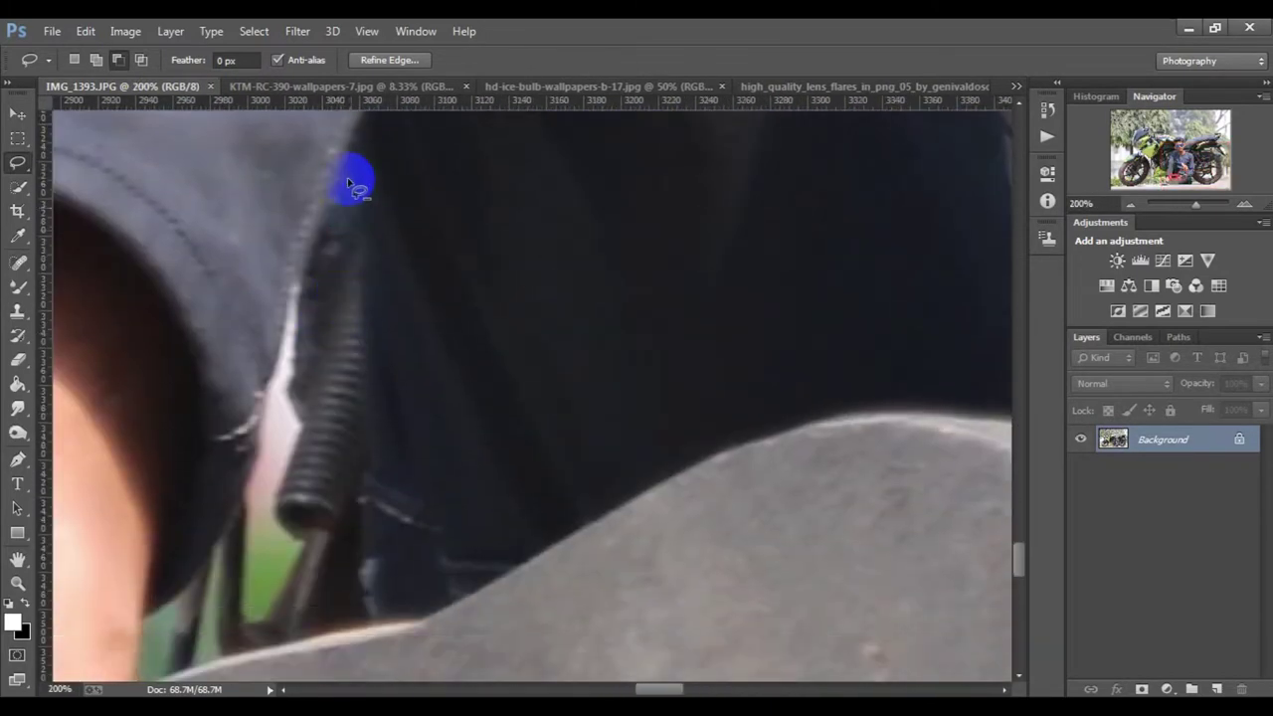
pyautogui.moveTo(350, 224)
pyautogui.mouseDown()
pyautogui.moveTo(369, 606)
pyautogui.moveTo(217, 659)
pyautogui.mouseUp()
pyautogui.moveTo(154, 623); pyautogui.dragTo(230, 537)
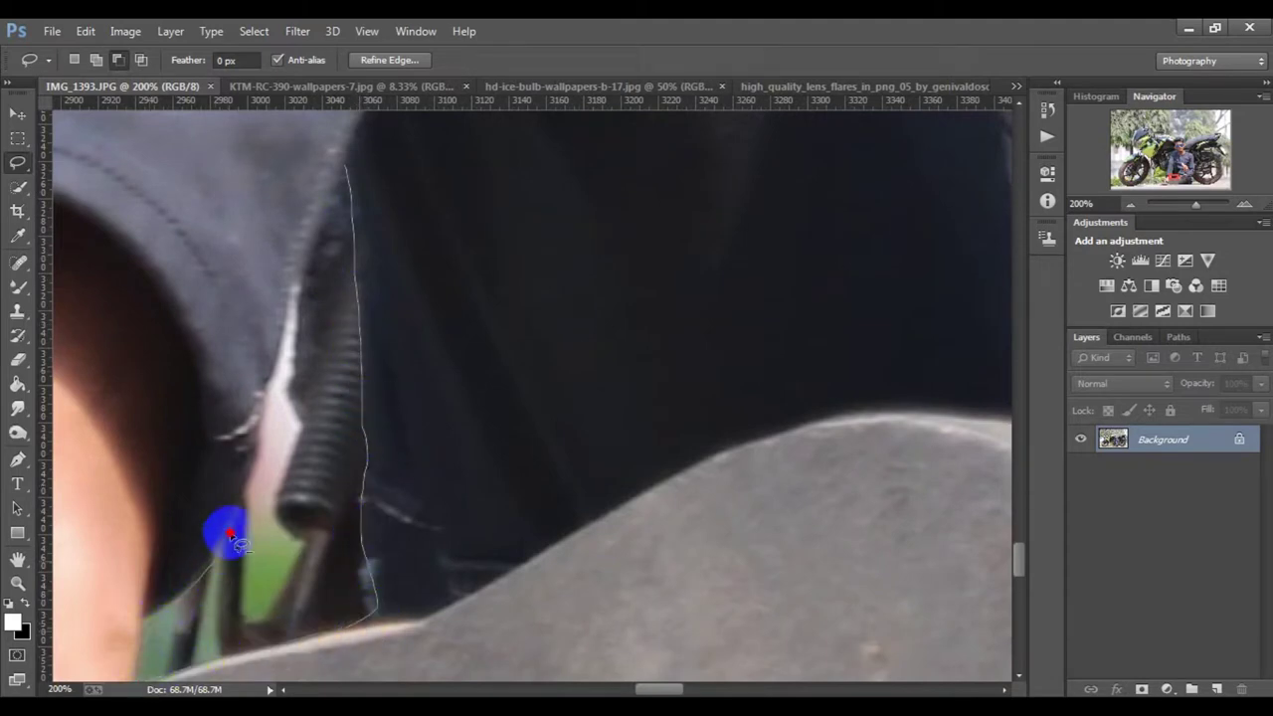
pyautogui.moveTo(347, 169); pyautogui.dragTo(352, 179)
pyautogui.scroll(-2, 352, 260)
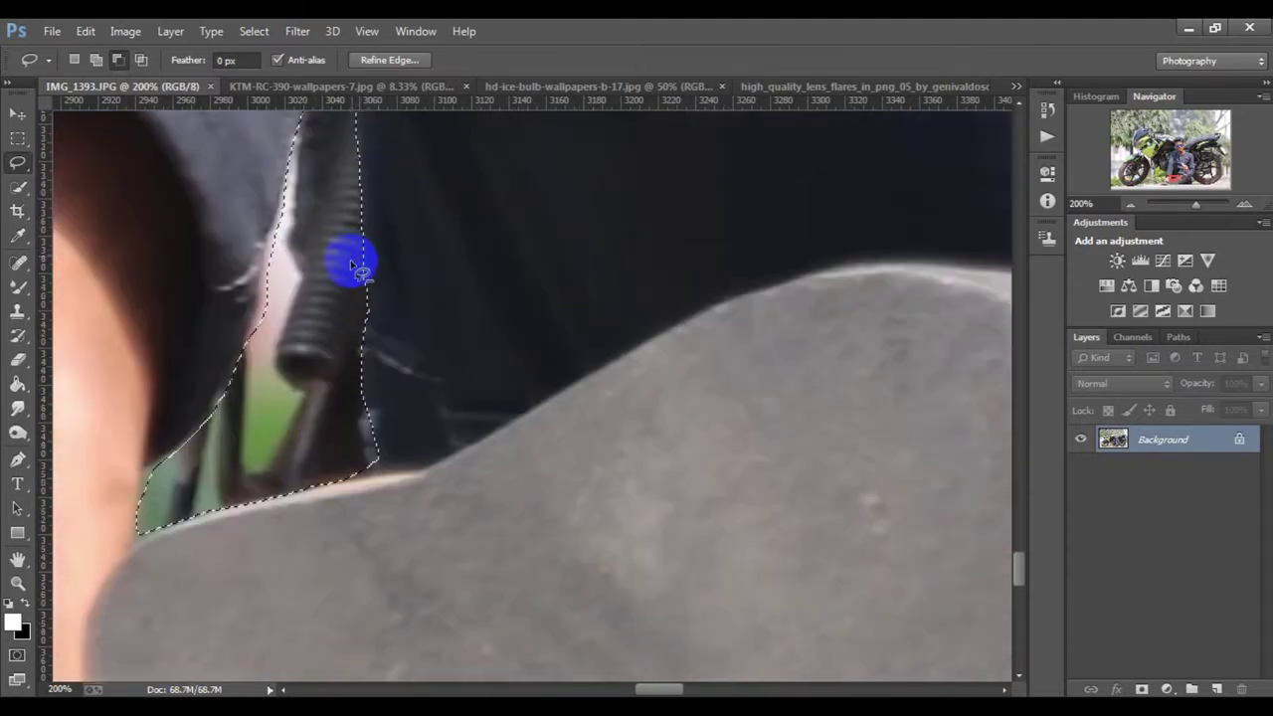
pyautogui.scroll(-2, 336, 352)
pyautogui.scroll(-2, 462, 240)
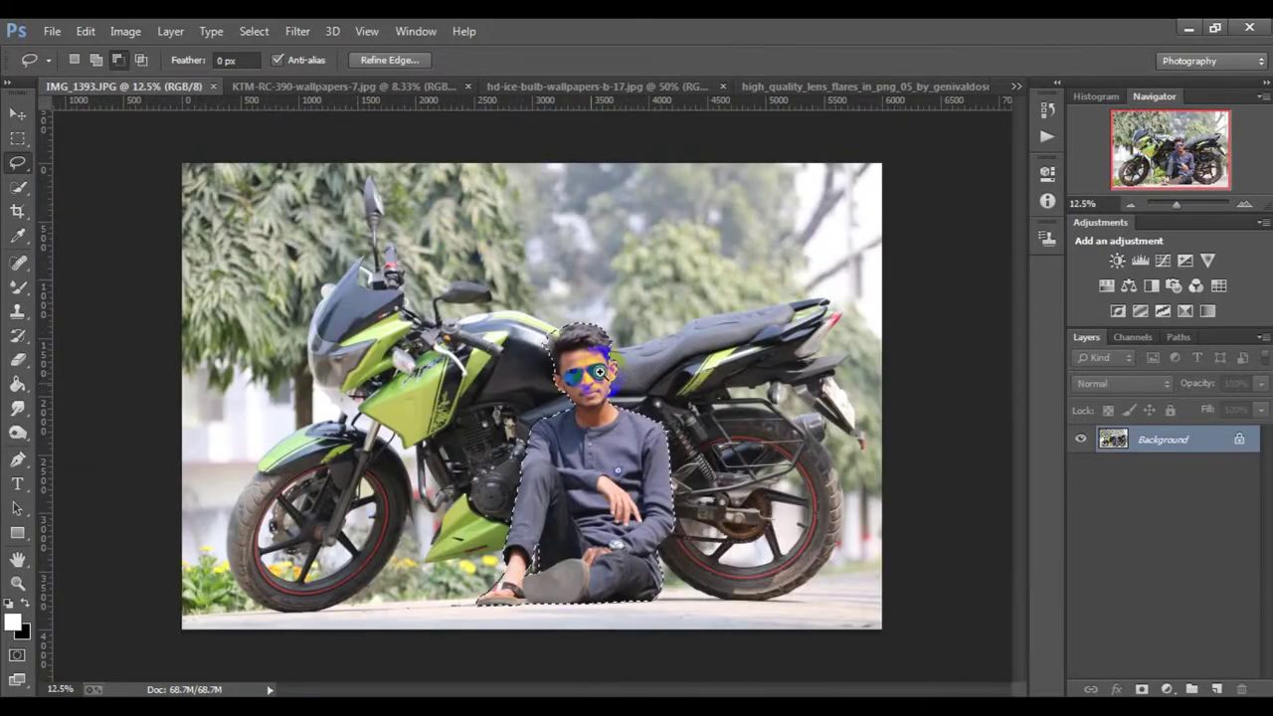
pyautogui.scroll(1, 592, 378)
pyautogui.scroll(1, 517, 398)
pyautogui.scroll(1, 498, 398)
pyautogui.click(703, 687)
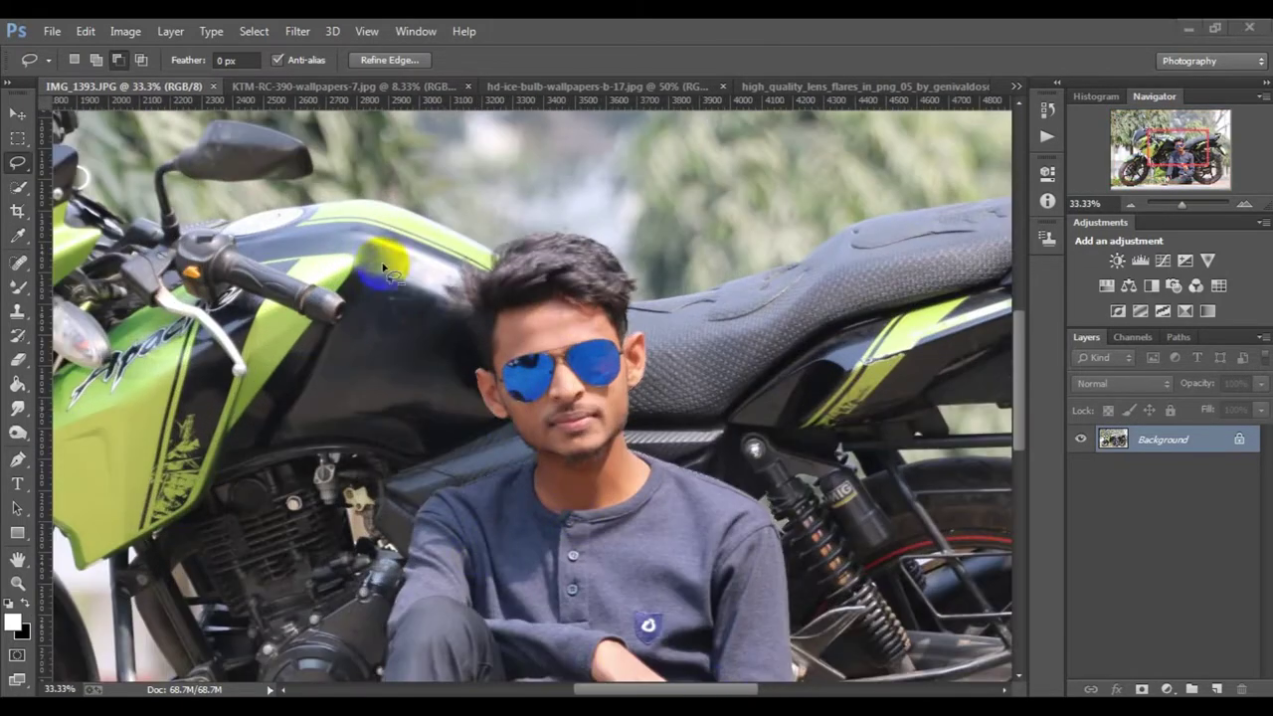
pyautogui.scroll(-1, 640, 401)
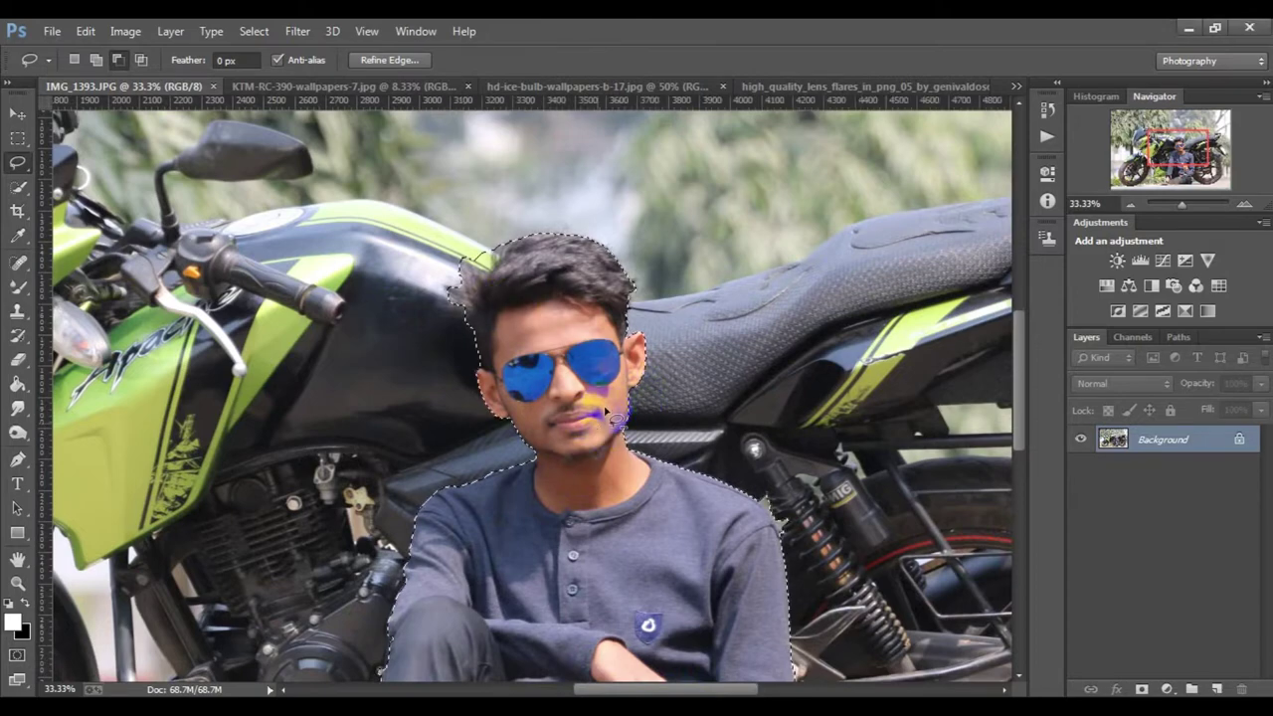
pyautogui.scroll(-1, 586, 378)
pyautogui.scroll(-1, 595, 391)
pyautogui.scroll(1, 595, 392)
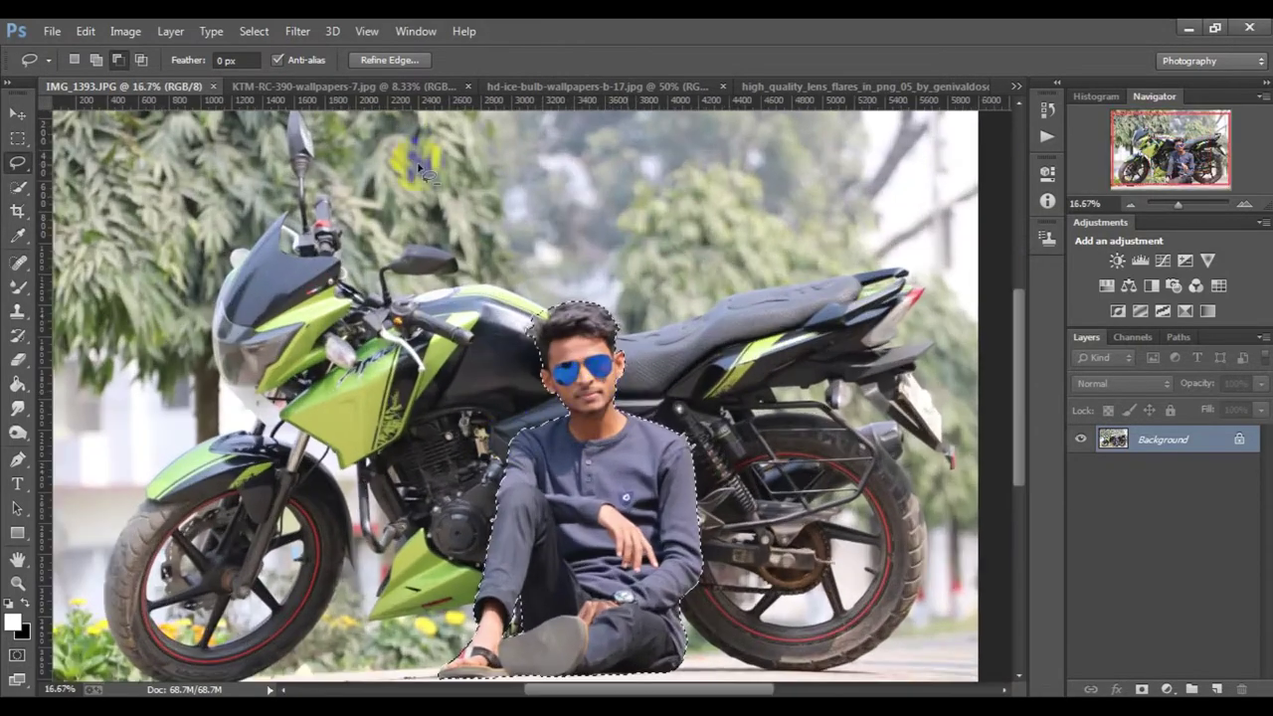
# Drag the selected man into the KTM scene, then scale and position him in front of the bike.
pyautogui.click(17, 113)
pyautogui.moveTo(583, 432)
pyautogui.mouseDown()
pyautogui.moveTo(518, 355)
pyautogui.moveTo(562, 443)
pyautogui.mouseUp()
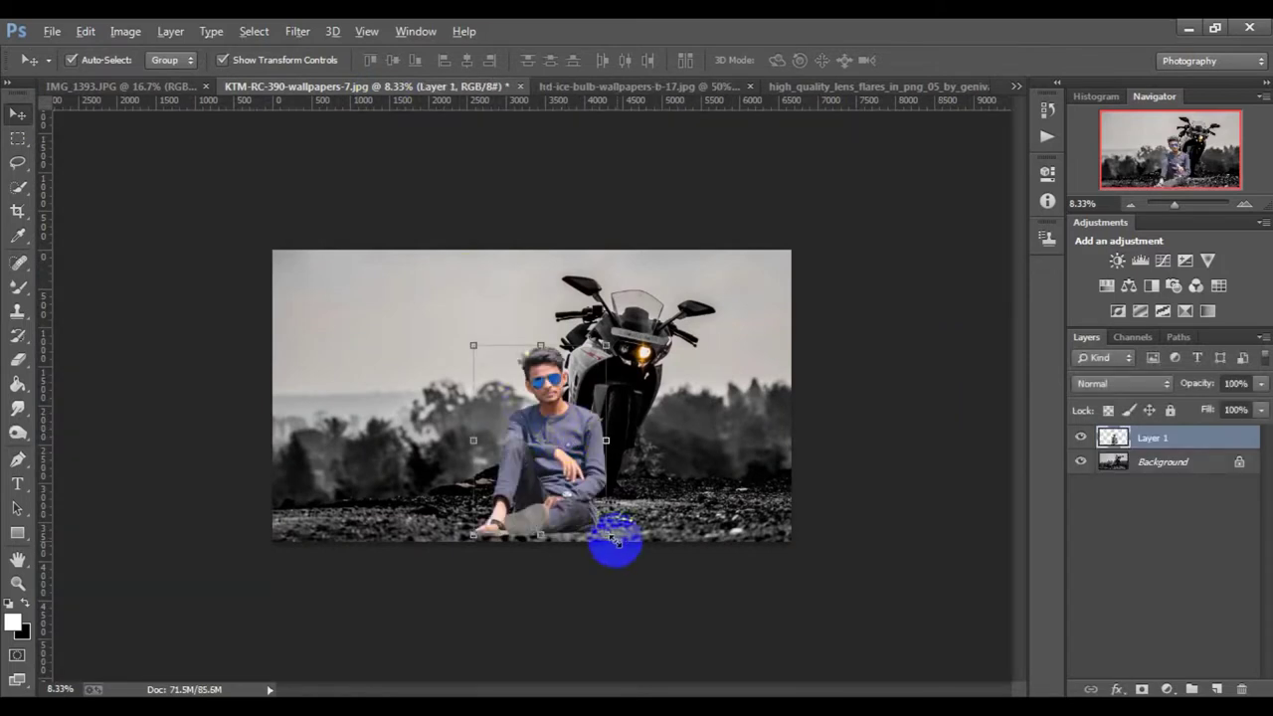
pyautogui.moveTo(605, 534)
pyautogui.mouseDown()
pyautogui.moveTo(623, 545)
pyautogui.moveTo(582, 507)
pyautogui.moveTo(614, 514)
pyautogui.moveTo(585, 488)
pyautogui.moveTo(600, 482)
pyautogui.moveTo(585, 484)
pyautogui.mouseUp()
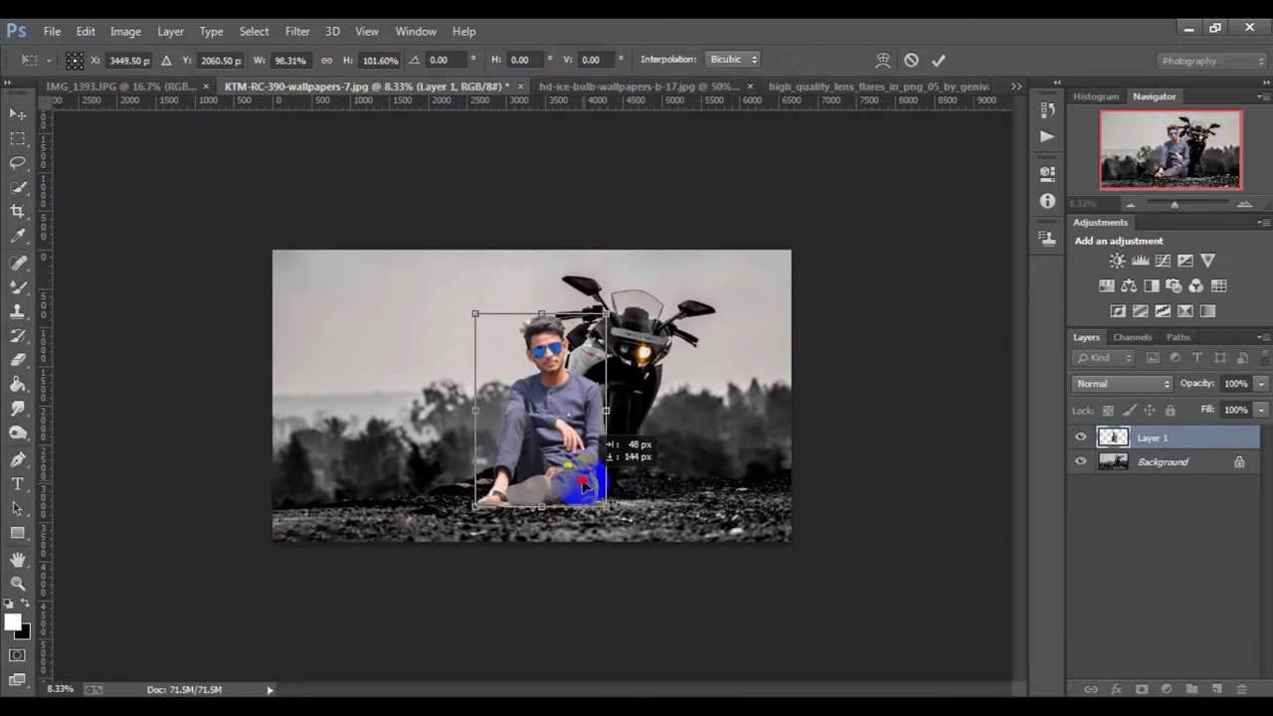
pyautogui.moveTo(617, 410); pyautogui.dragTo(623, 415)
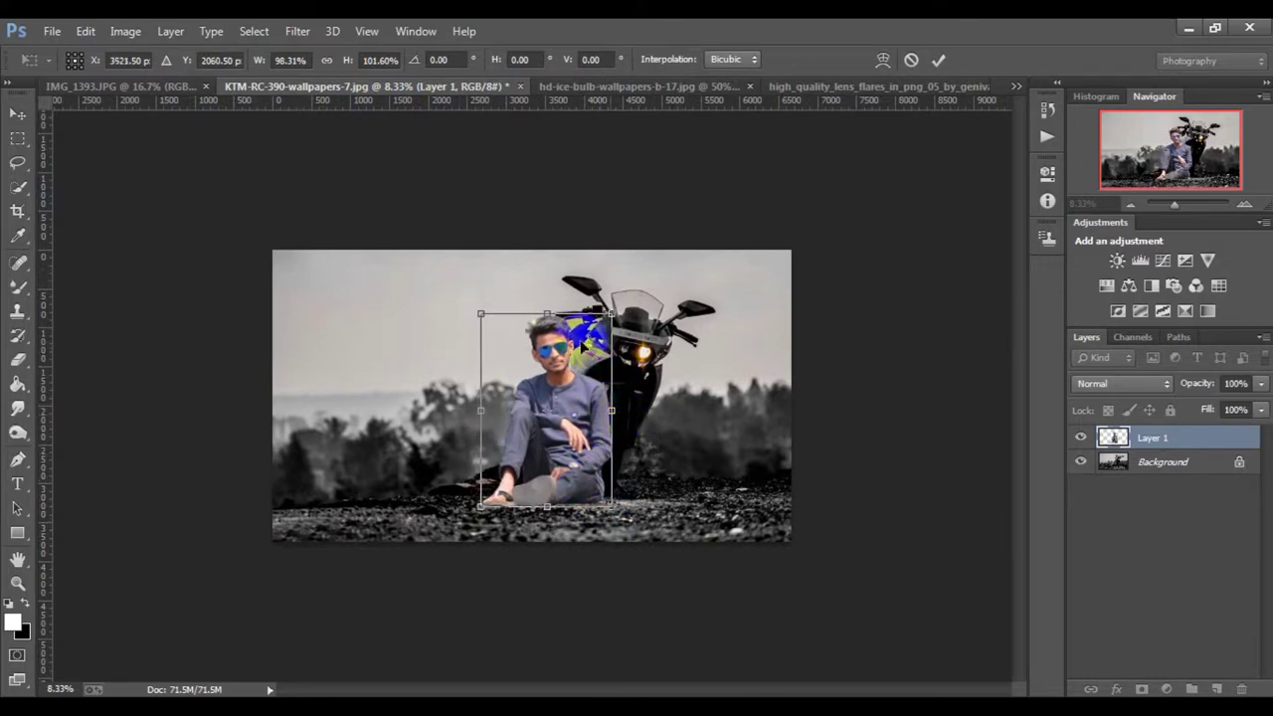
pyautogui.moveTo(614, 314); pyautogui.dragTo(617, 310)
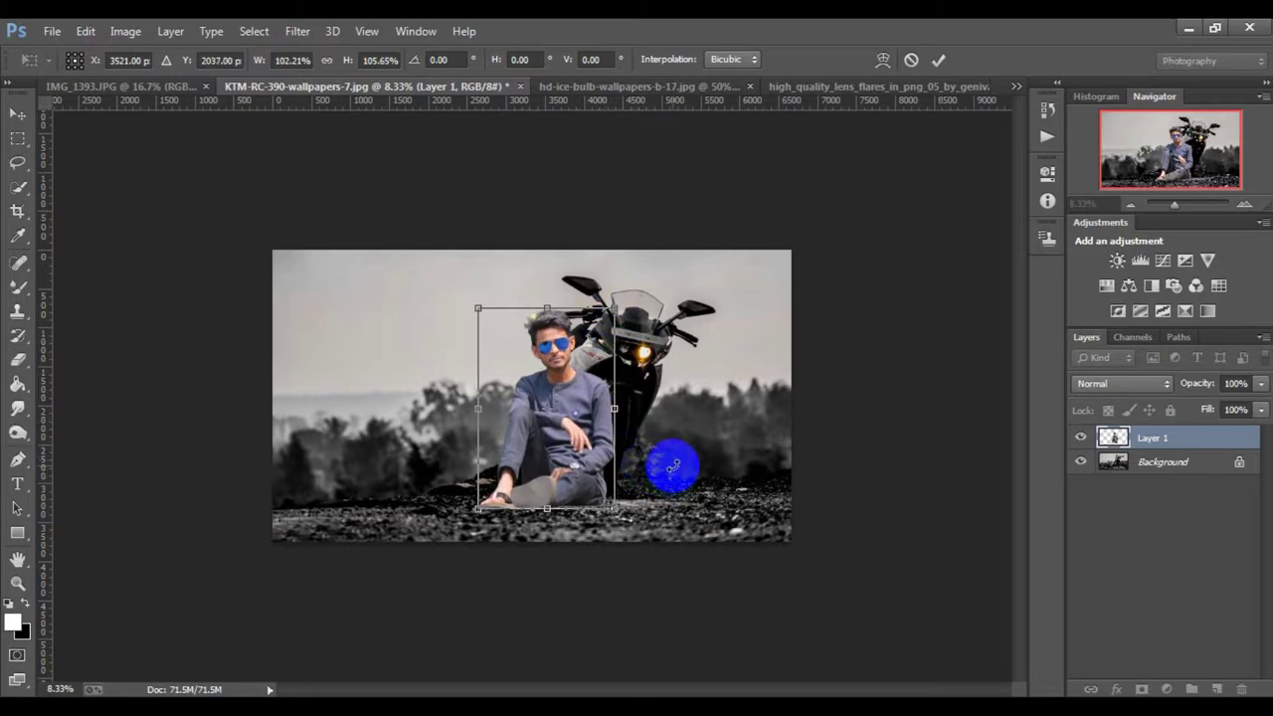
pyautogui.moveTo(674, 467); pyautogui.dragTo(671, 466)
pyautogui.press('Return')
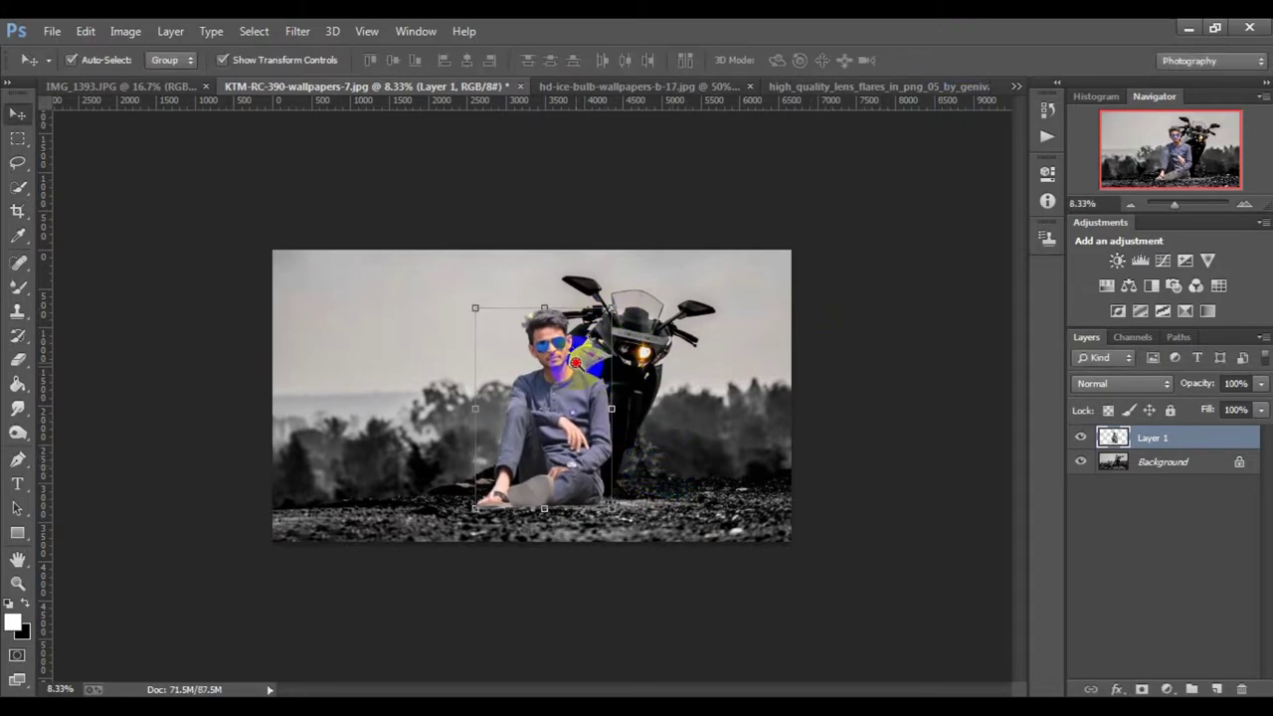
pyautogui.keyDown('alt'); pyautogui.scroll(2, 560, 381); pyautogui.keyUp('alt')
pyautogui.keyDown('alt'); pyautogui.scroll(-1, 570, 381); pyautogui.keyUp('alt')
pyautogui.moveTo(540, 268); pyautogui.dragTo(514, 309)
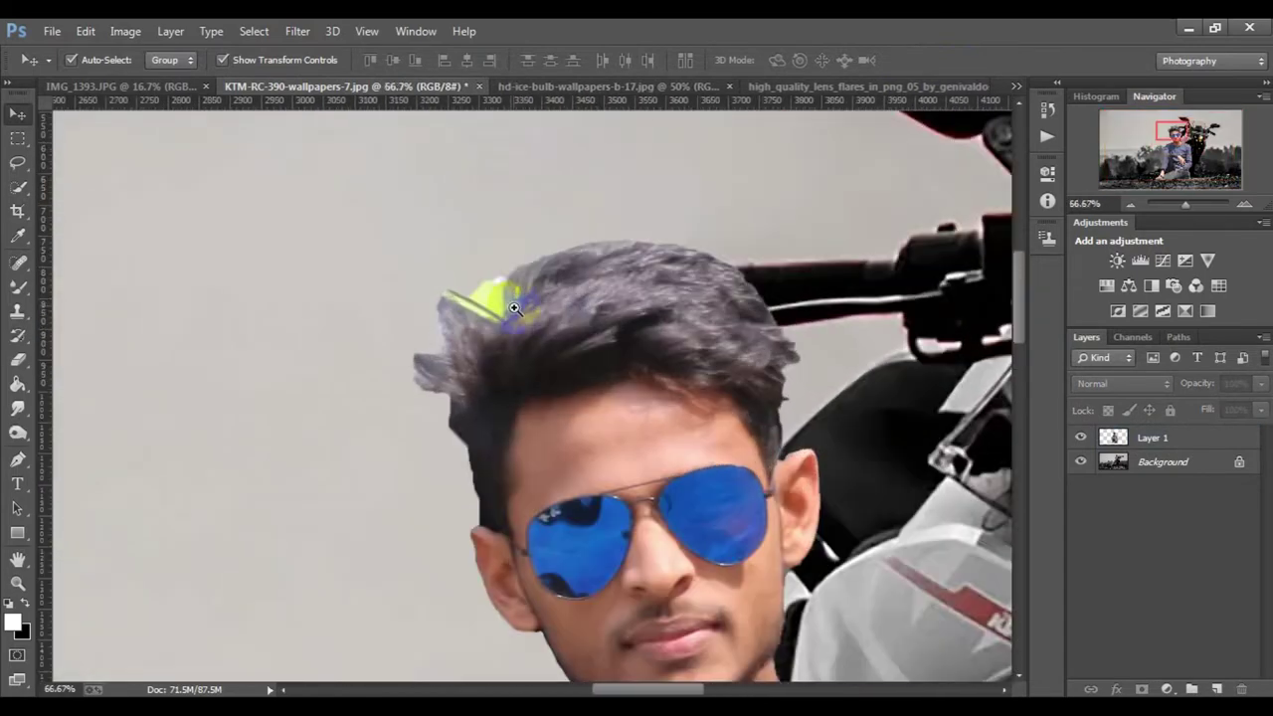
# On Layer 1, lasso the green bike fragment in the man's hair and delete it.
pyautogui.click(514, 309)
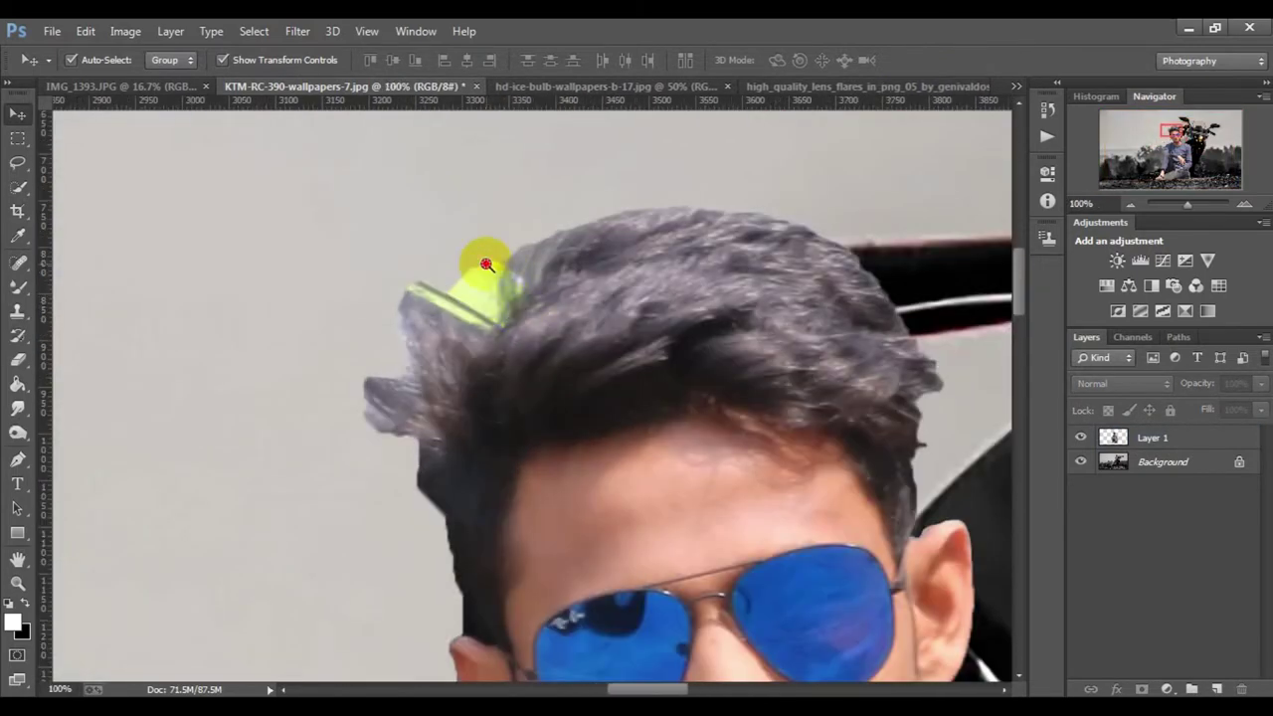
pyautogui.click(483, 265)
pyautogui.click(17, 162)
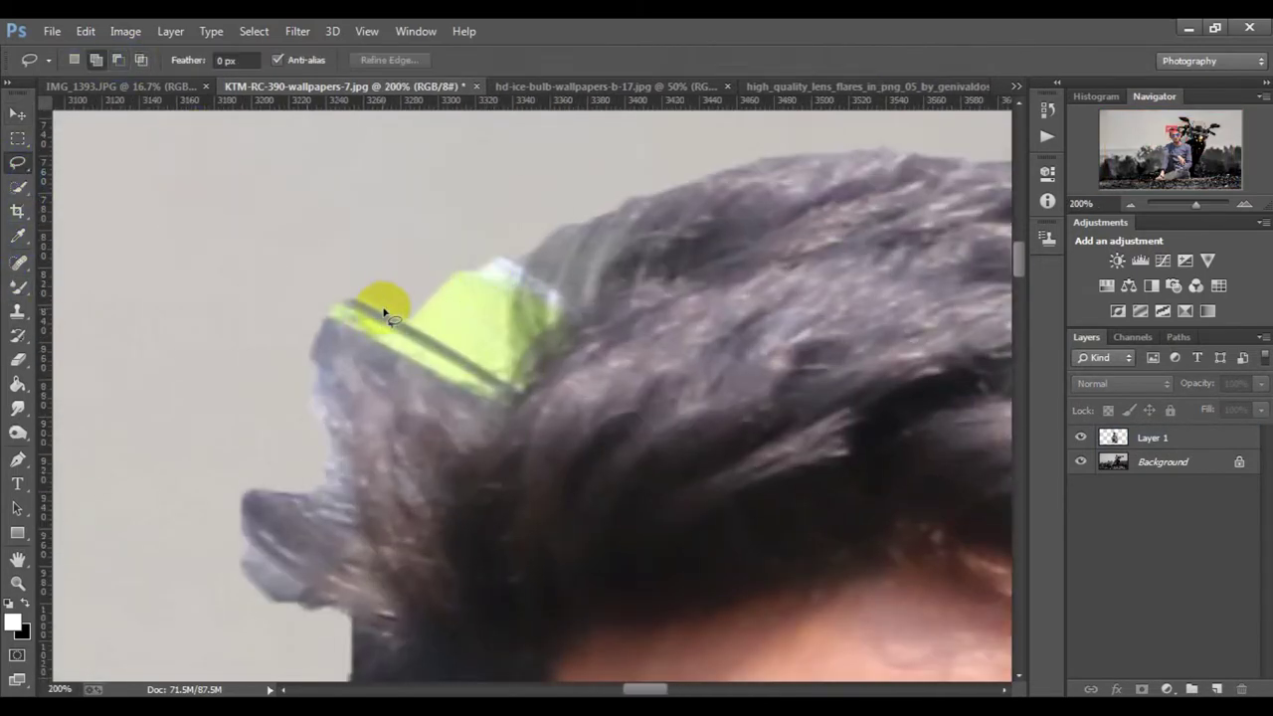
pyautogui.moveTo(510, 329); pyautogui.dragTo(398, 280)
pyautogui.click(1153, 438)
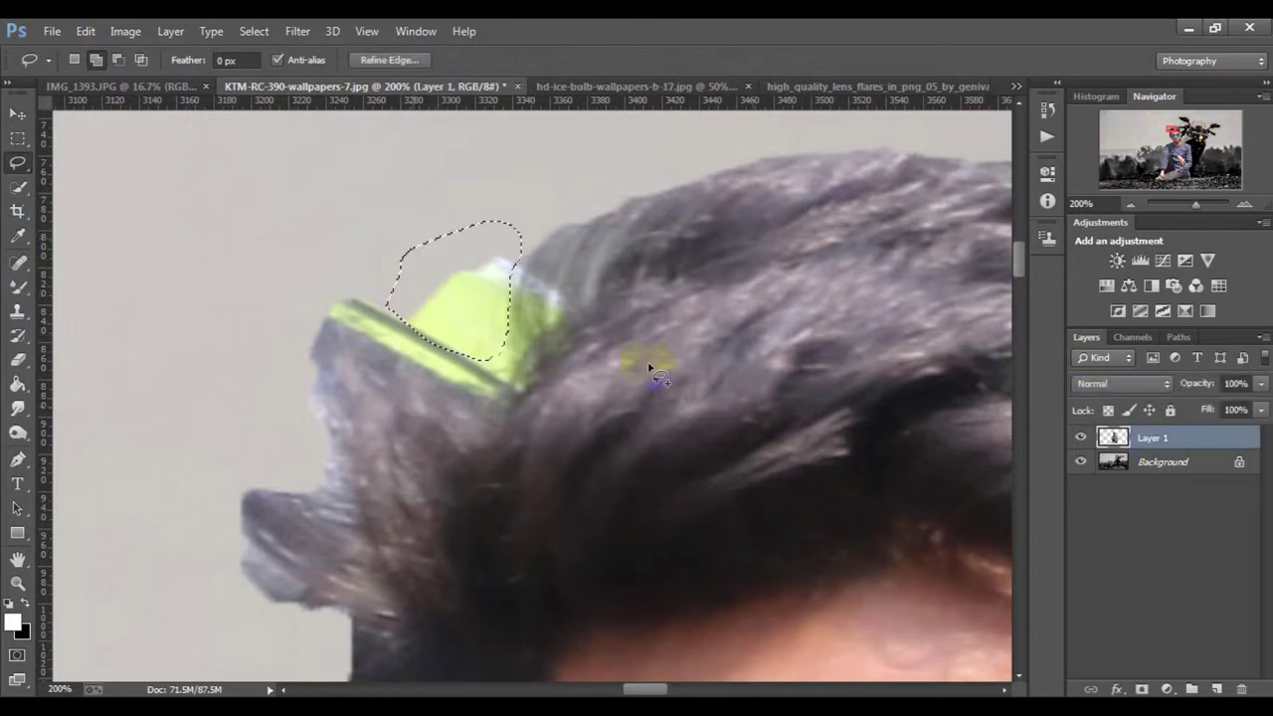
pyautogui.moveTo(647, 364); pyautogui.dragTo(458, 318)
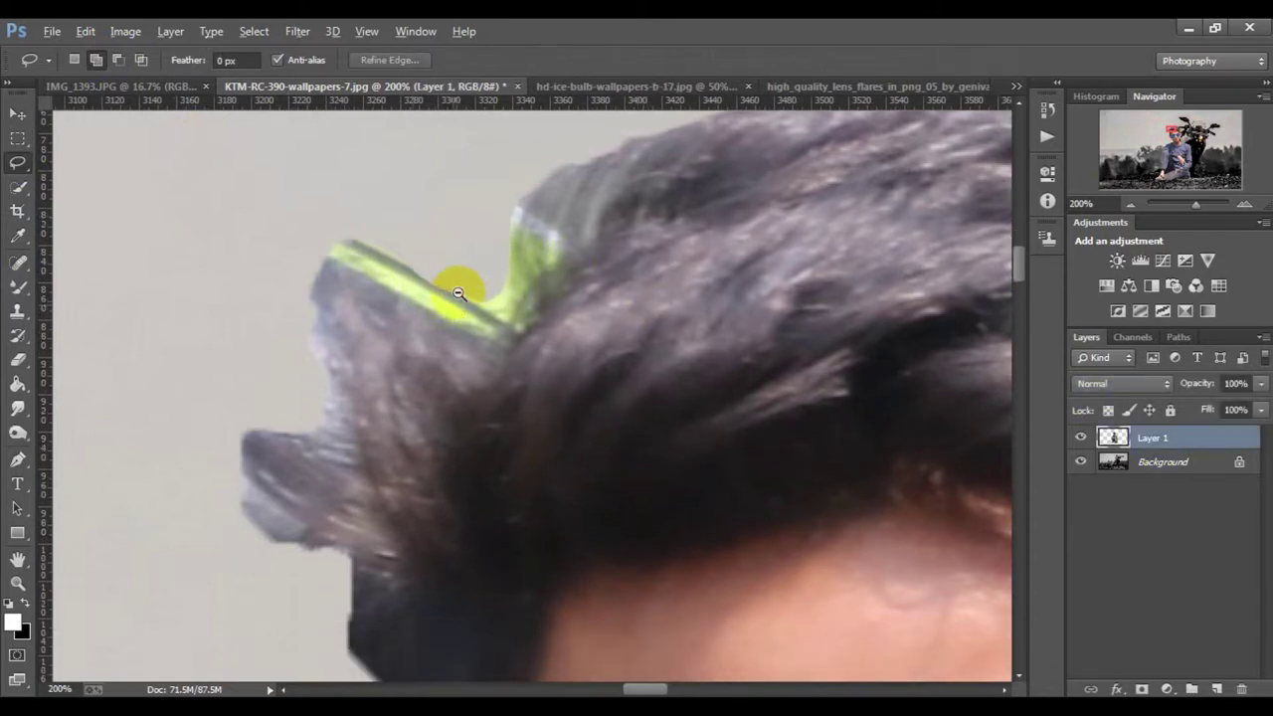
pyautogui.scroll(-7, 457, 293)
pyautogui.scroll(-1, 458, 294)
pyautogui.scroll(1, 525, 478)
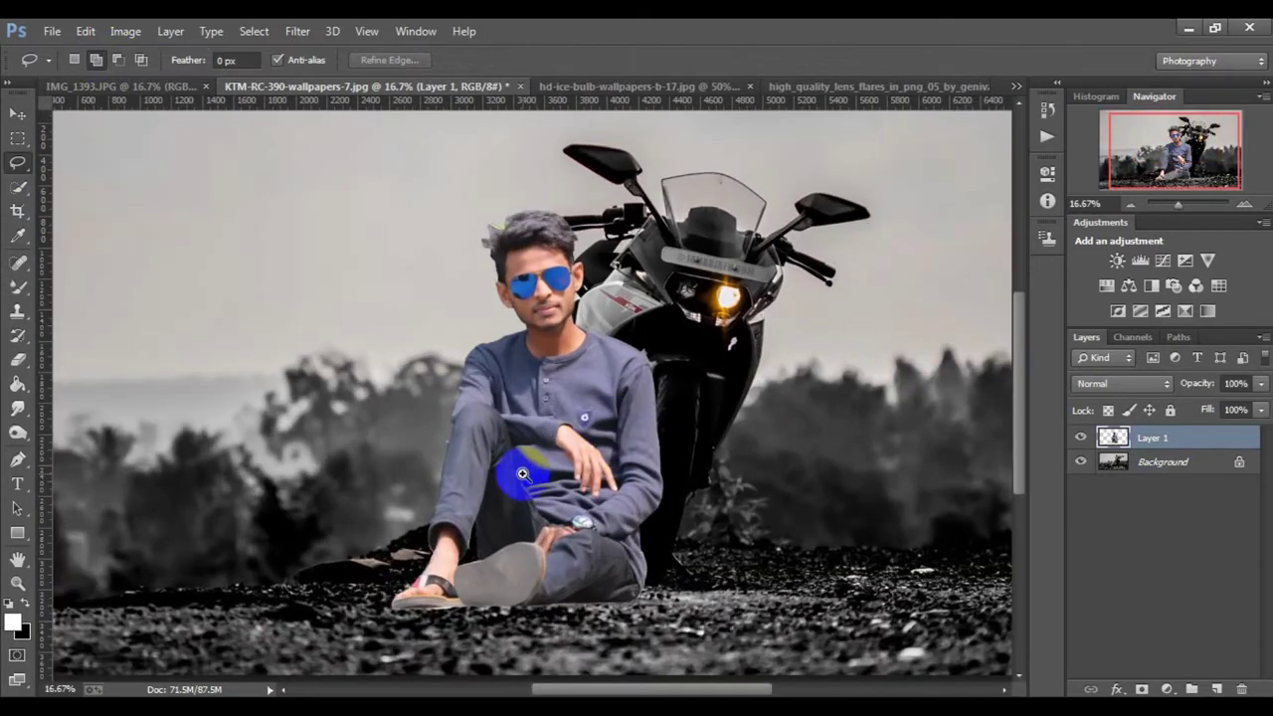
pyautogui.scroll(-1, 512, 488)
pyautogui.scroll(-1, 521, 486)
pyautogui.moveTo(520, 485); pyautogui.dragTo(597, 475)
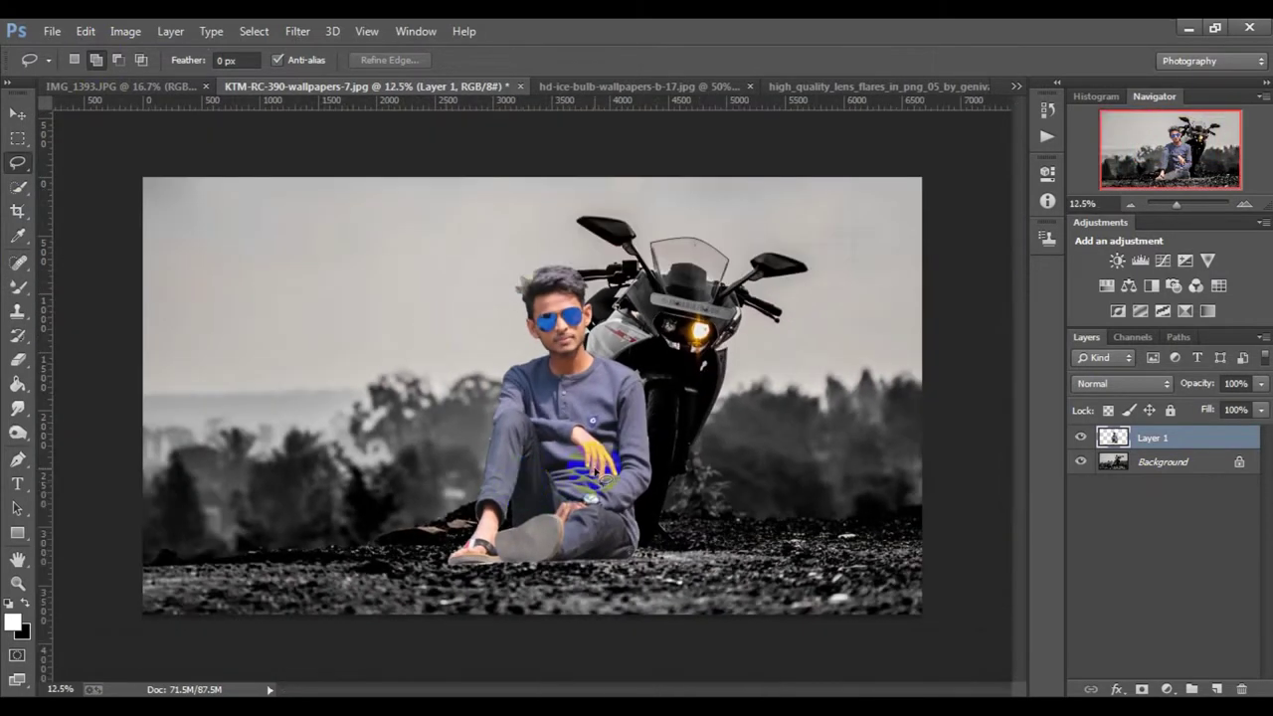
# Flatten the image and duplicate it onto a new layer with Ctrl+J.
pyautogui.rightClick(1190, 474)
pyautogui.click(1169, 623)
pyautogui.hotkey('ctrl', 'j')
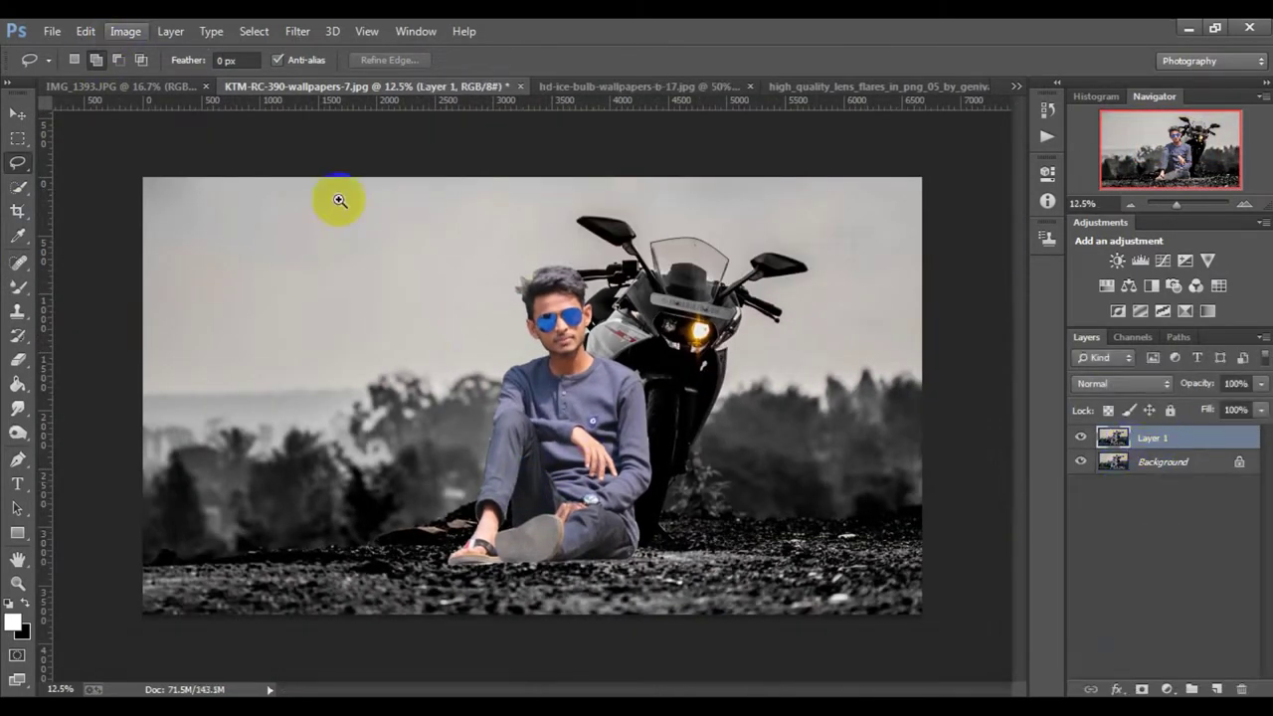
pyautogui.scroll(2, 547, 418)
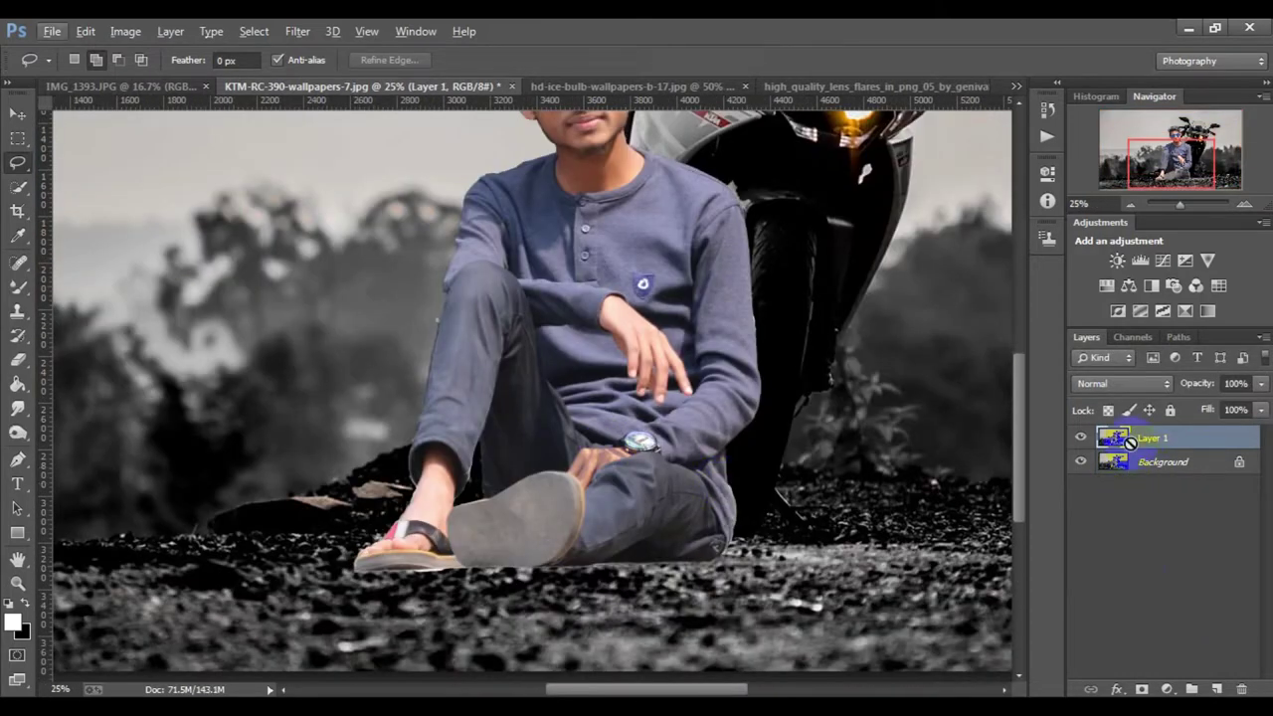
pyautogui.scroll(2, 447, 427)
# Apply a Camera Raw Filter with Blacks -38, Shadows -9 and Clarity +45.
pyautogui.click(295, 30)
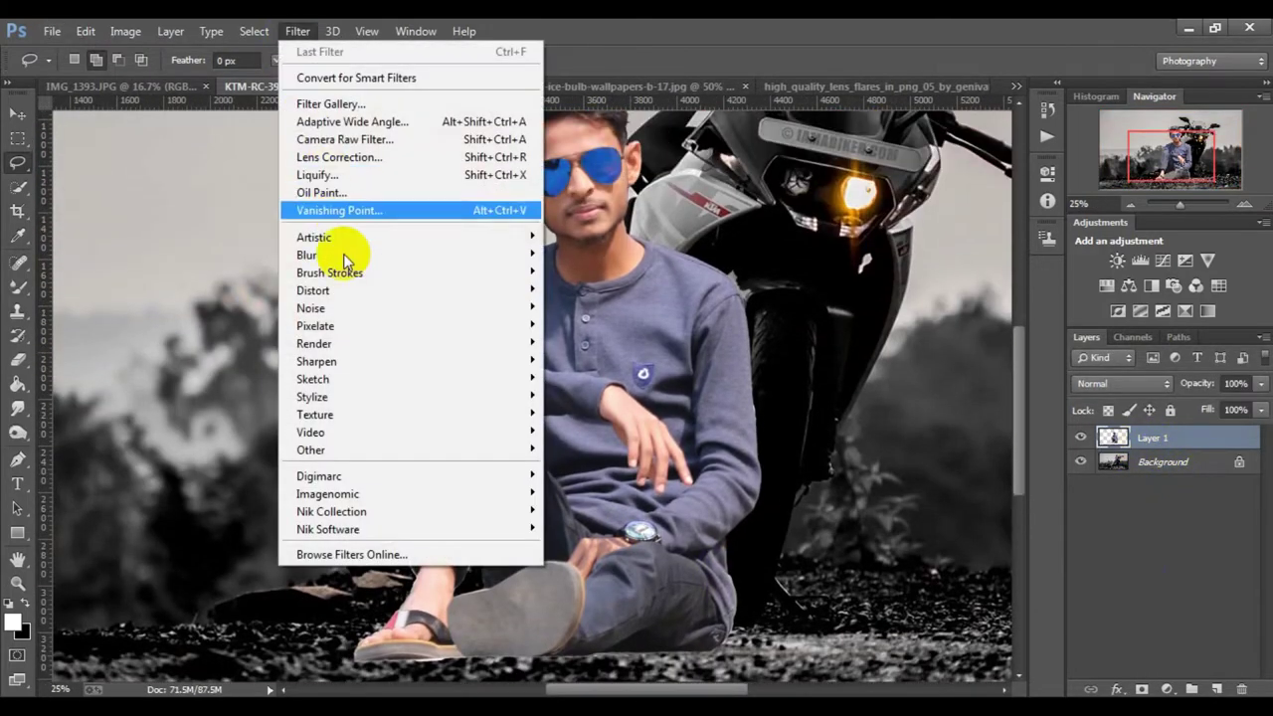
pyautogui.click(696, 395)
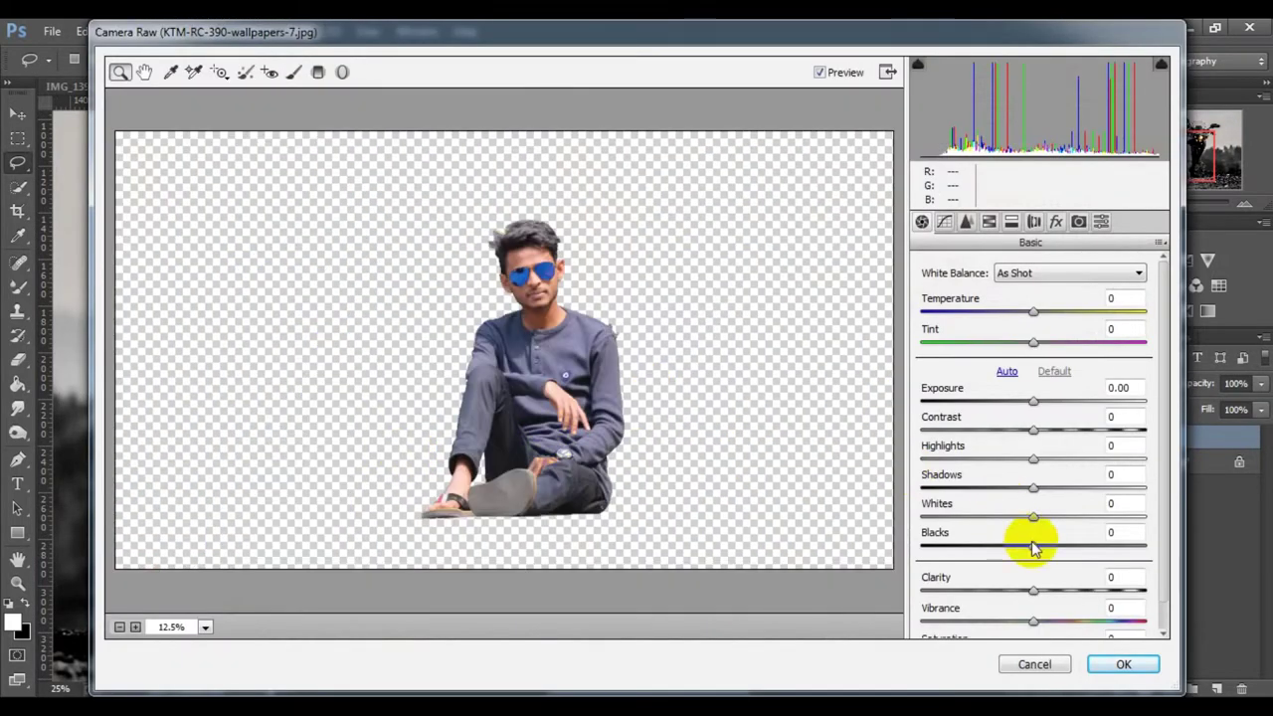
pyautogui.moveTo(1033, 545); pyautogui.dragTo(991, 545)
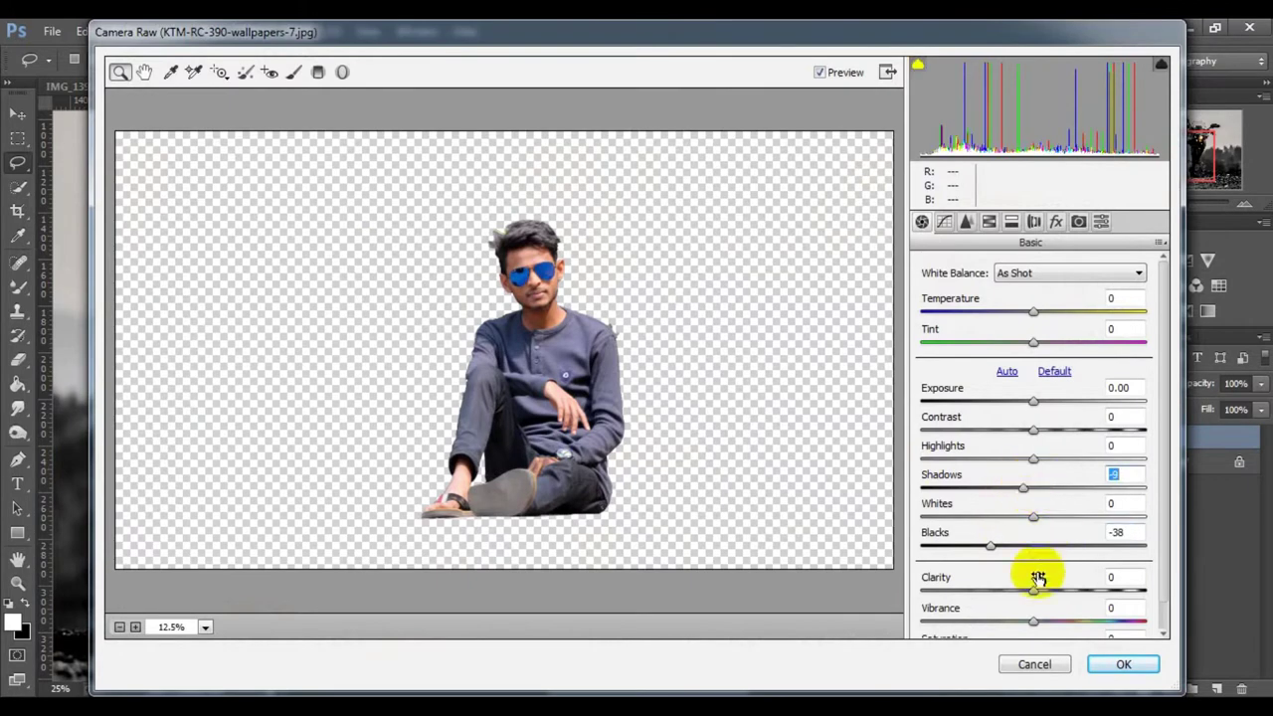
pyautogui.moveTo(1033, 590); pyautogui.dragTo(1079, 592)
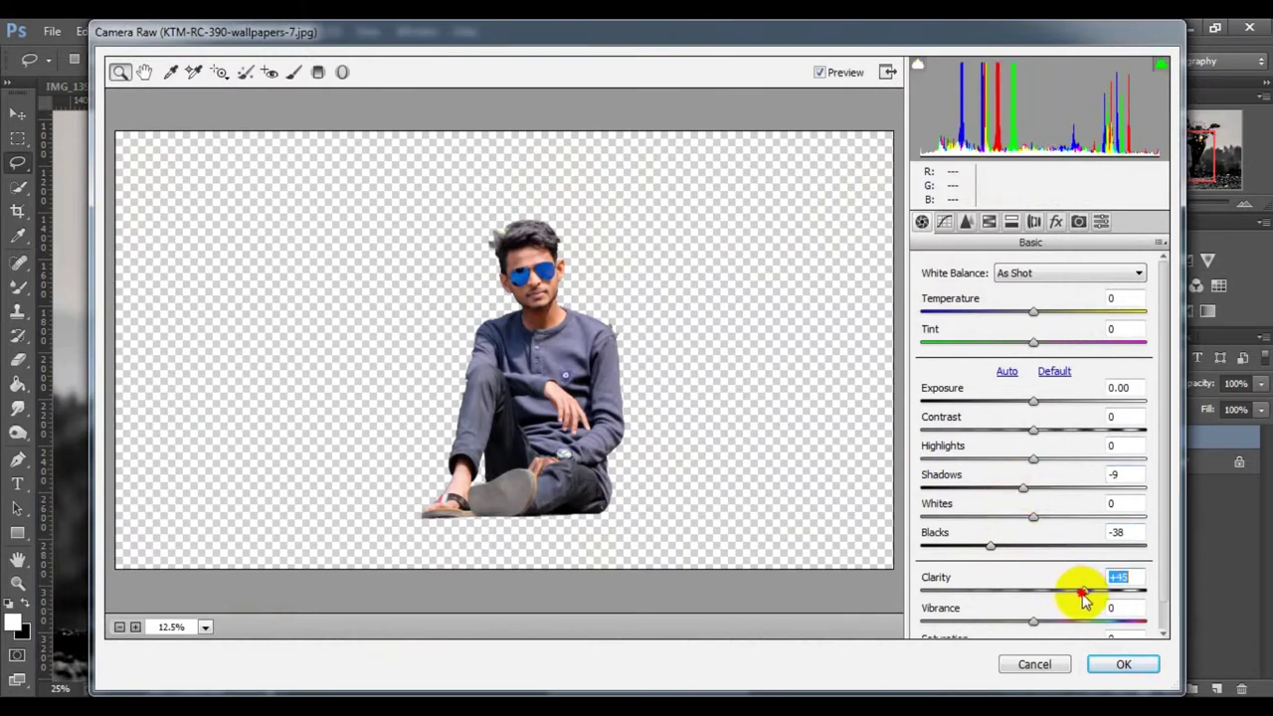
pyautogui.click(1120, 664)
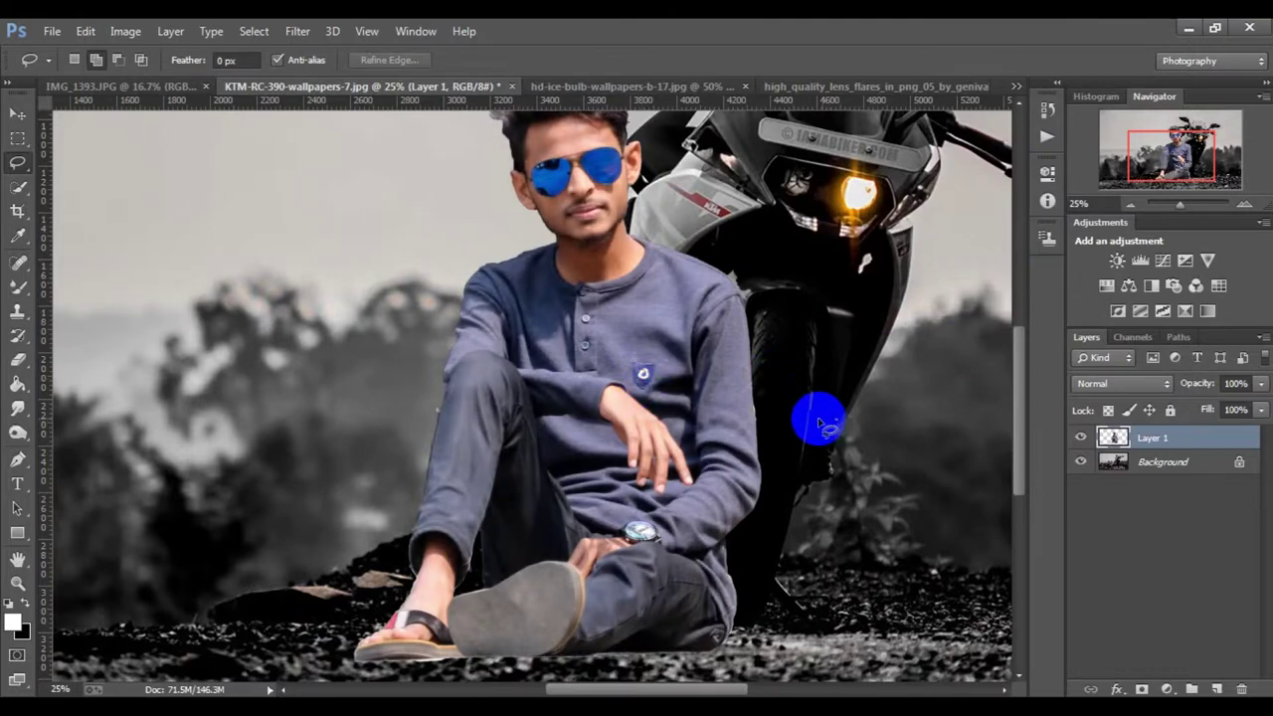
pyautogui.hotkey('ctrl', '-')
pyautogui.hotkey('ctrl', '-')
pyautogui.hotkey('ctrl', '-')
pyautogui.hotkey('ctrl', '+')
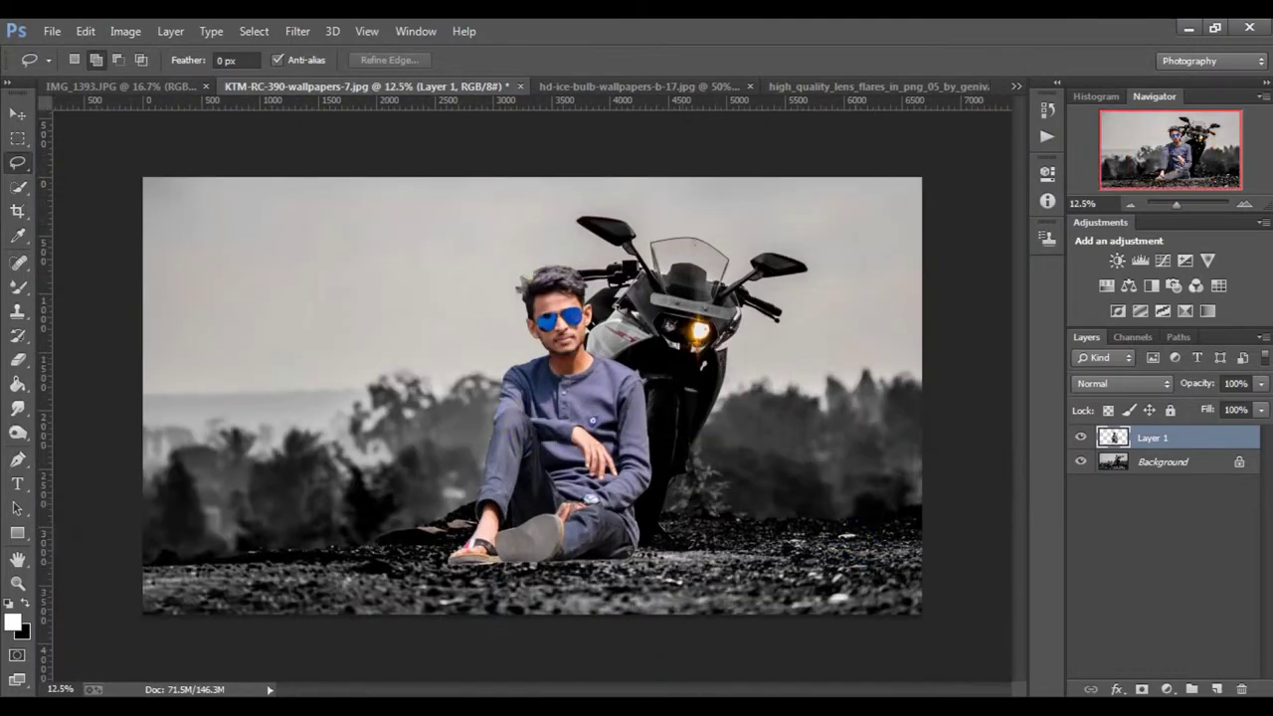
# Flatten the graded composite and duplicate it onto a new layer.
pyautogui.rightClick(1209, 462)
pyautogui.click(1159, 617)
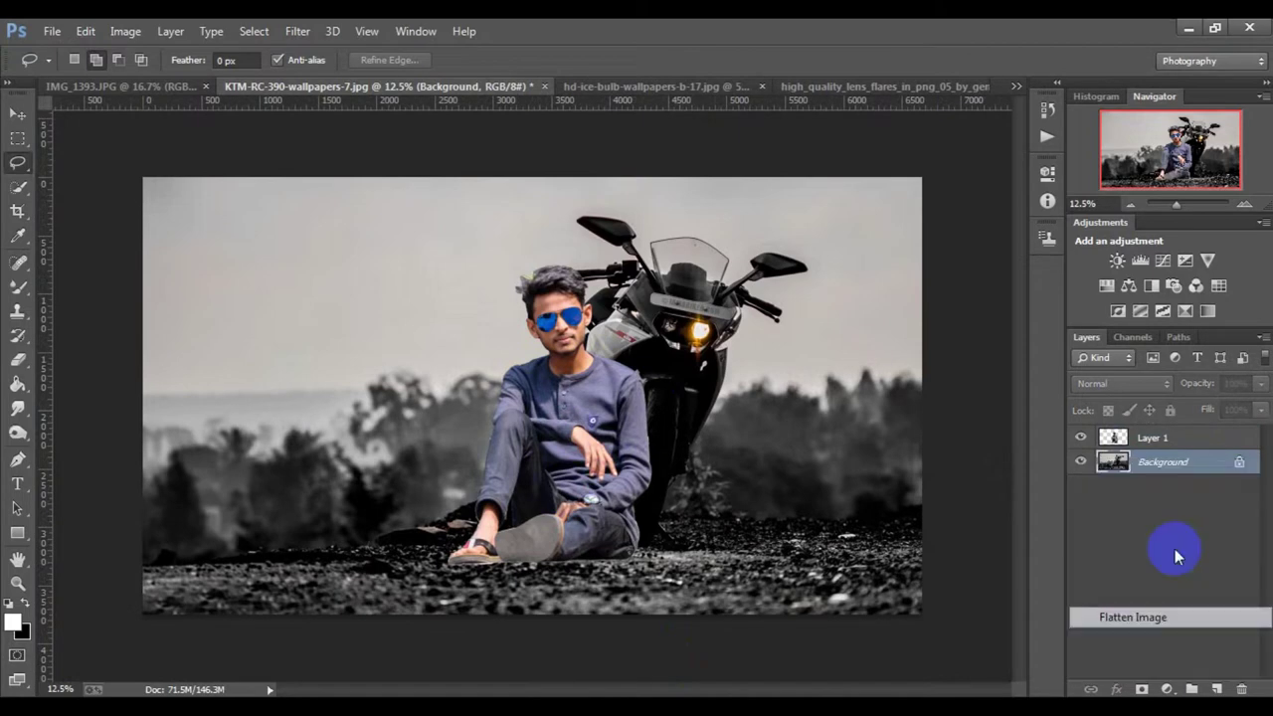
pyautogui.hotkey('ctrl', 'j')
pyautogui.scroll(1, 583, 369)
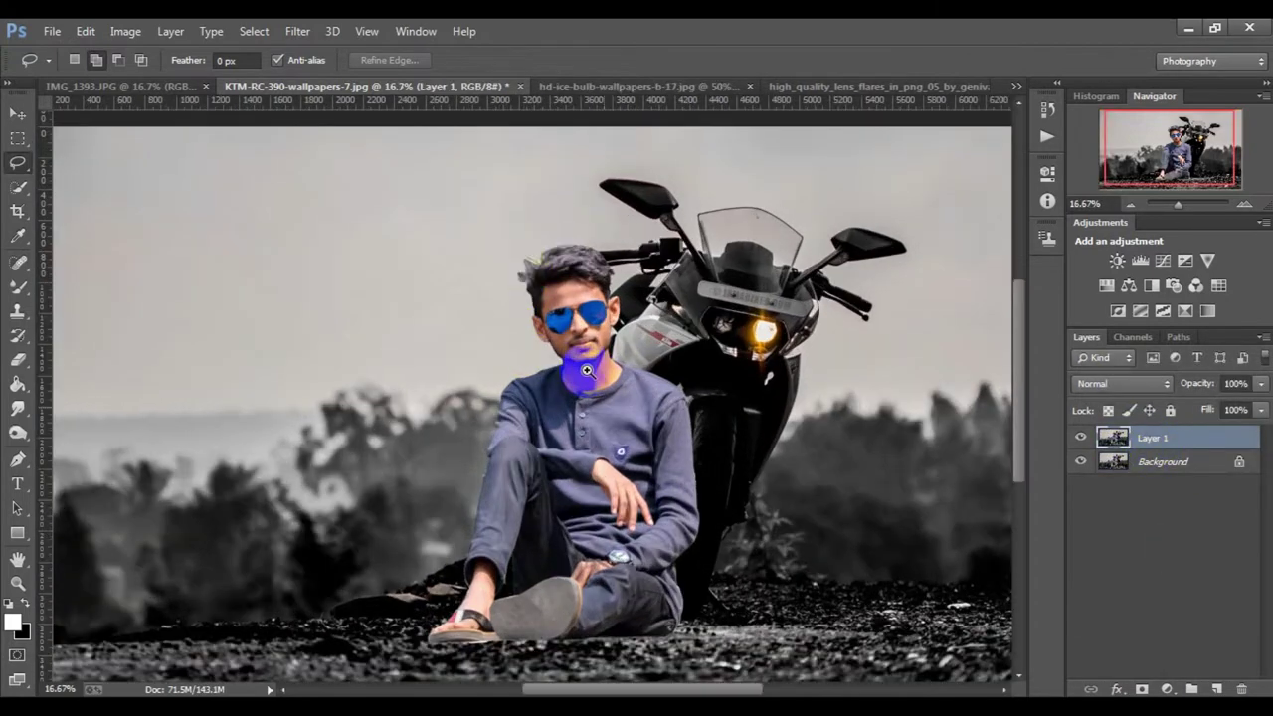
pyautogui.scroll(2, 505, 212)
pyautogui.scroll(1, 552, 246)
pyautogui.scroll(2, 527, 183)
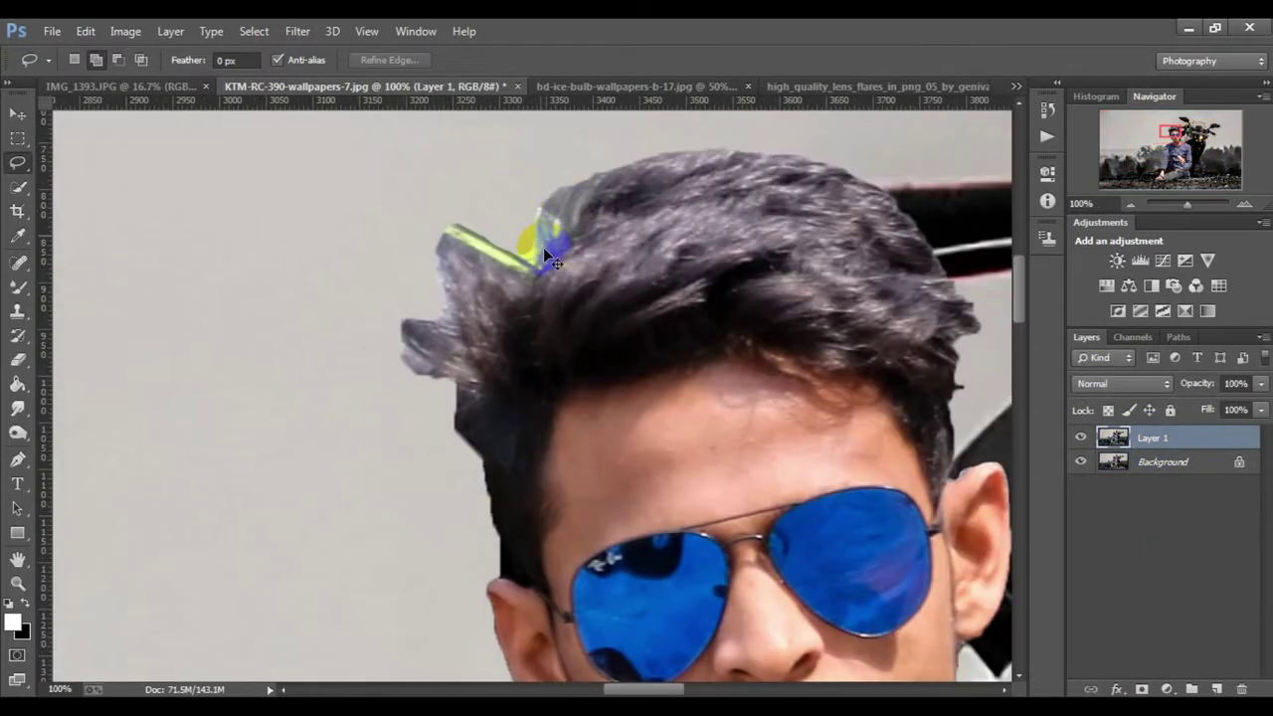
# With the Smudge tool at 50% strength, feather the top hair tips and upper-left edge outward.
pyautogui.click(17, 409)
pyautogui.scroll(2, 517, 261)
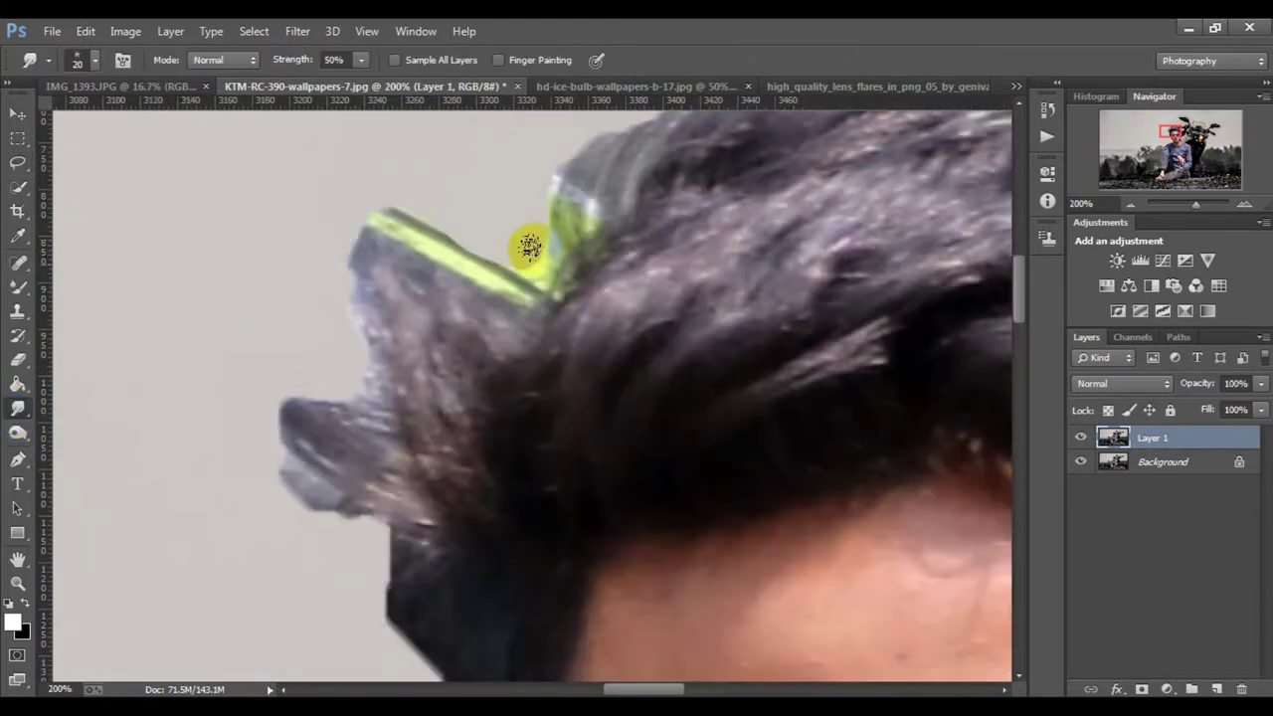
pyautogui.scroll(2, 575, 276)
pyautogui.click(594, 263)
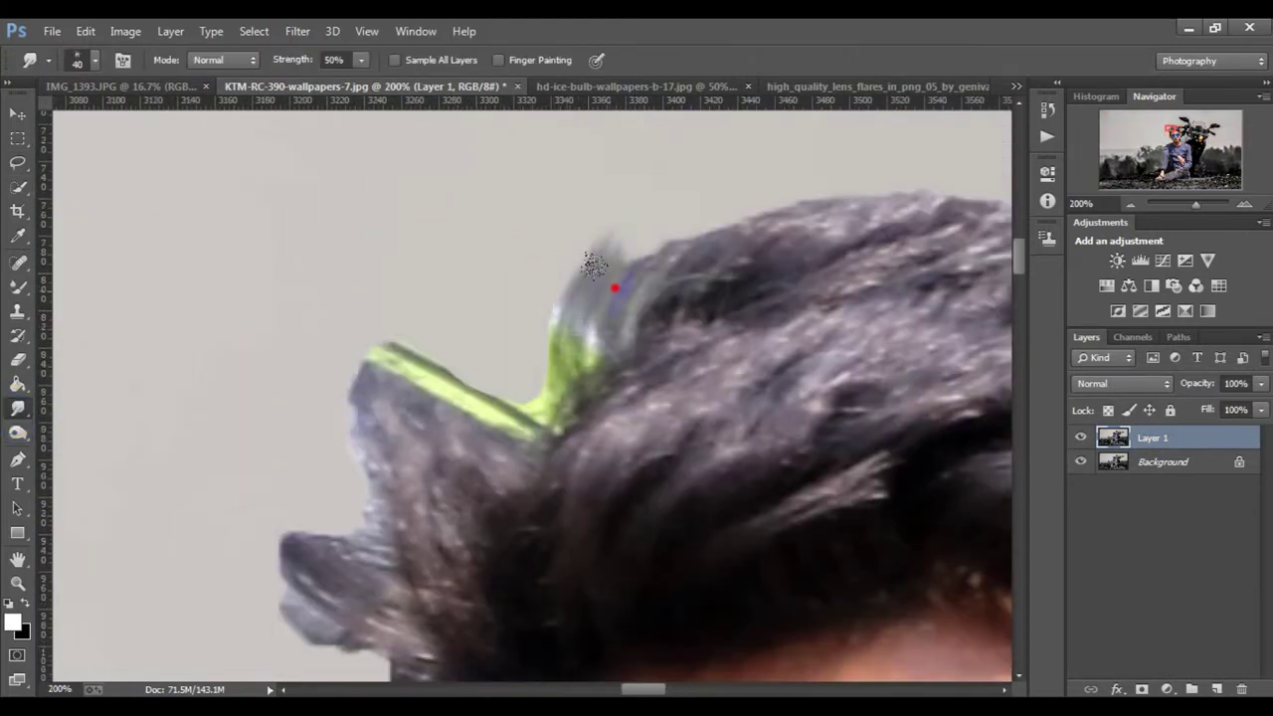
pyautogui.moveTo(795, 148); pyautogui.dragTo(662, 260)
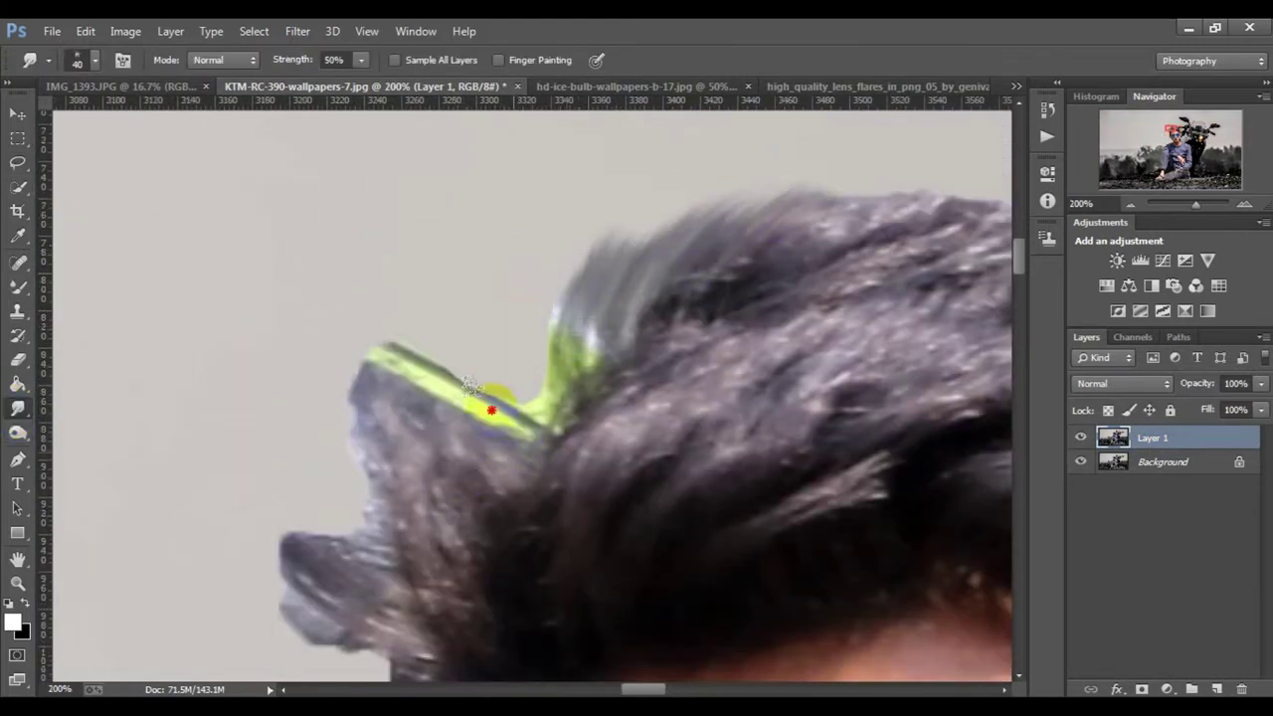
pyautogui.moveTo(470, 386); pyautogui.dragTo(514, 409)
pyautogui.moveTo(554, 247); pyautogui.dragTo(592, 312)
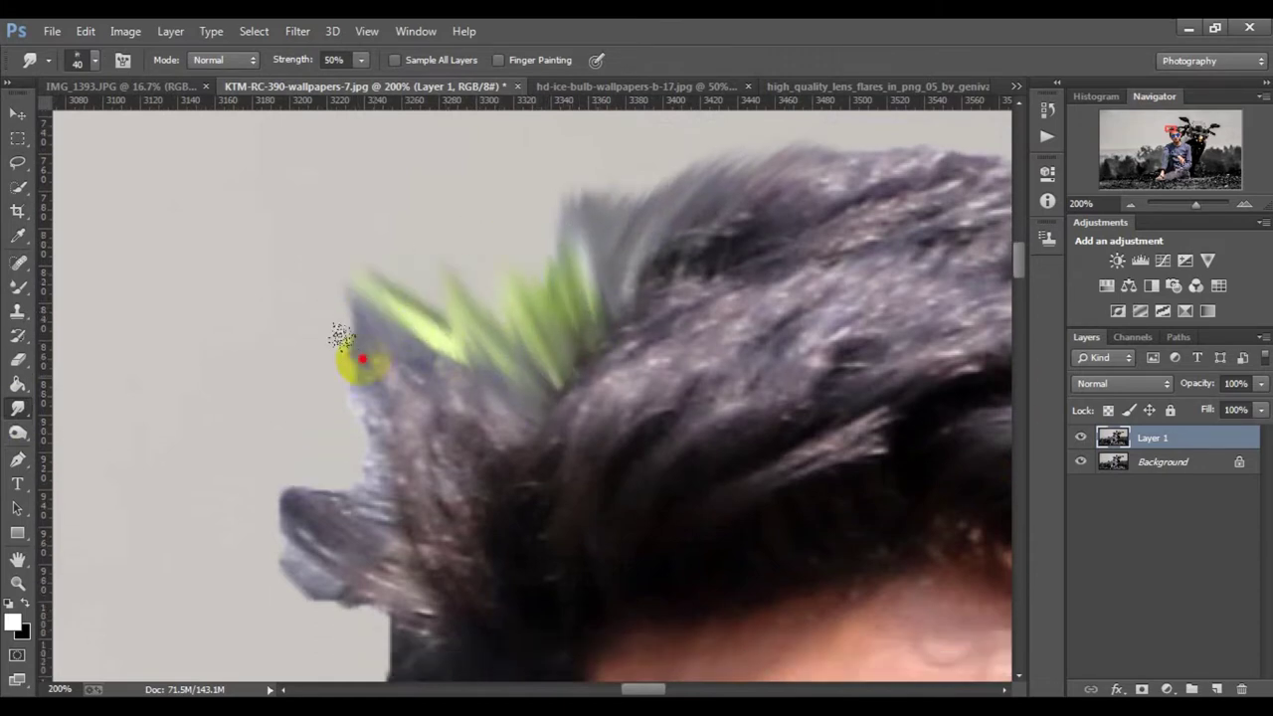
pyautogui.moveTo(499, 325); pyautogui.dragTo(343, 440)
# Smudge the left hair edge lower down and above the temple into the background.
pyautogui.scroll(-3, 253, 484)
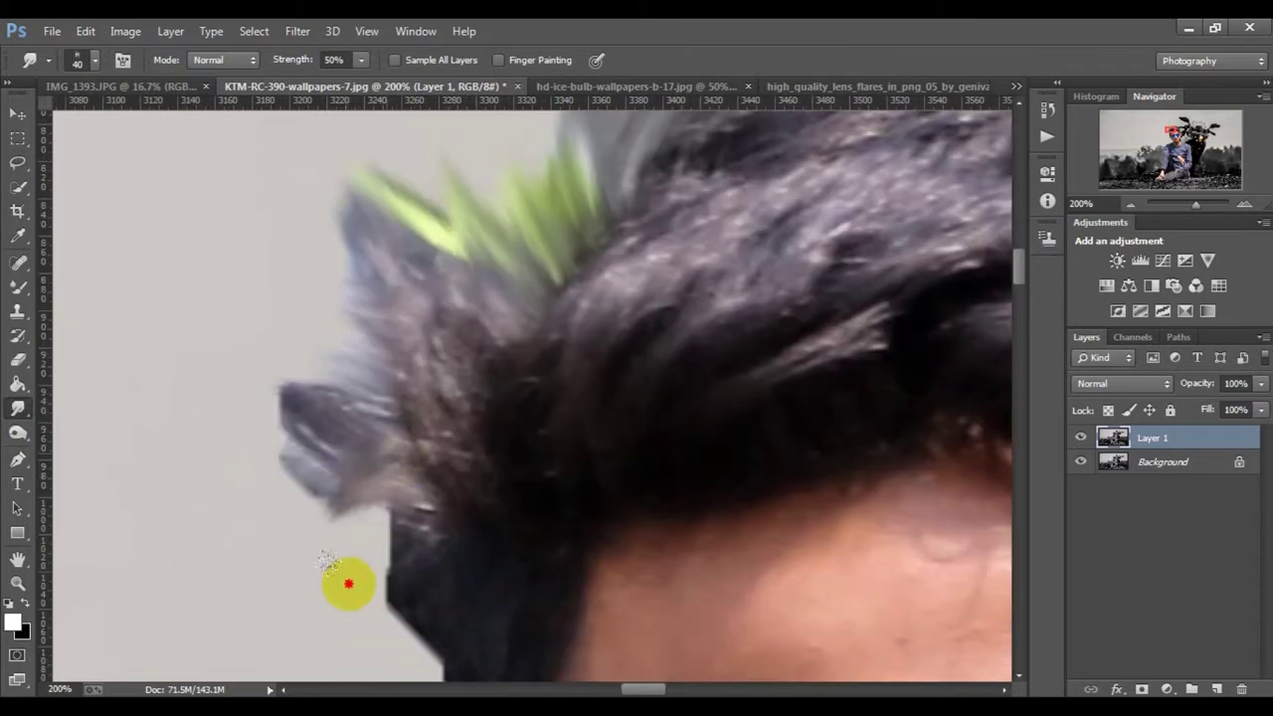
pyautogui.moveTo(341, 583); pyautogui.dragTo(360, 526)
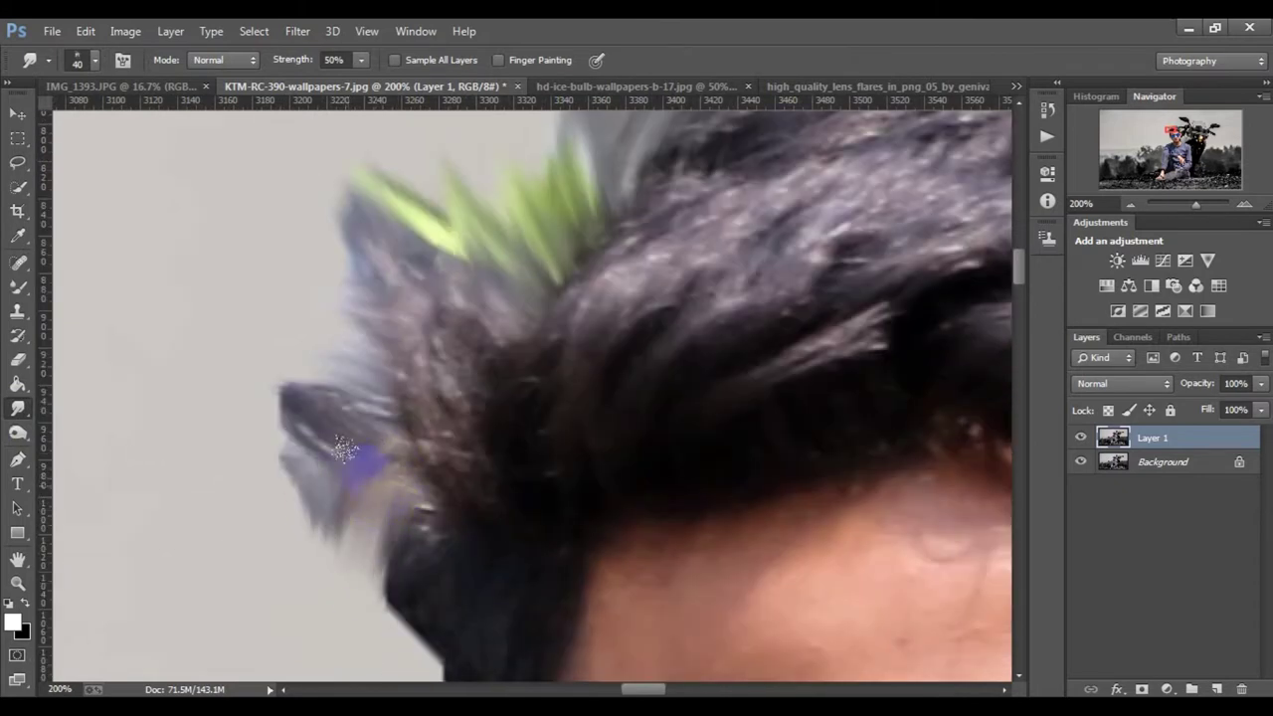
pyautogui.moveTo(343, 448); pyautogui.dragTo(299, 470)
pyautogui.scroll(-3, 406, 484)
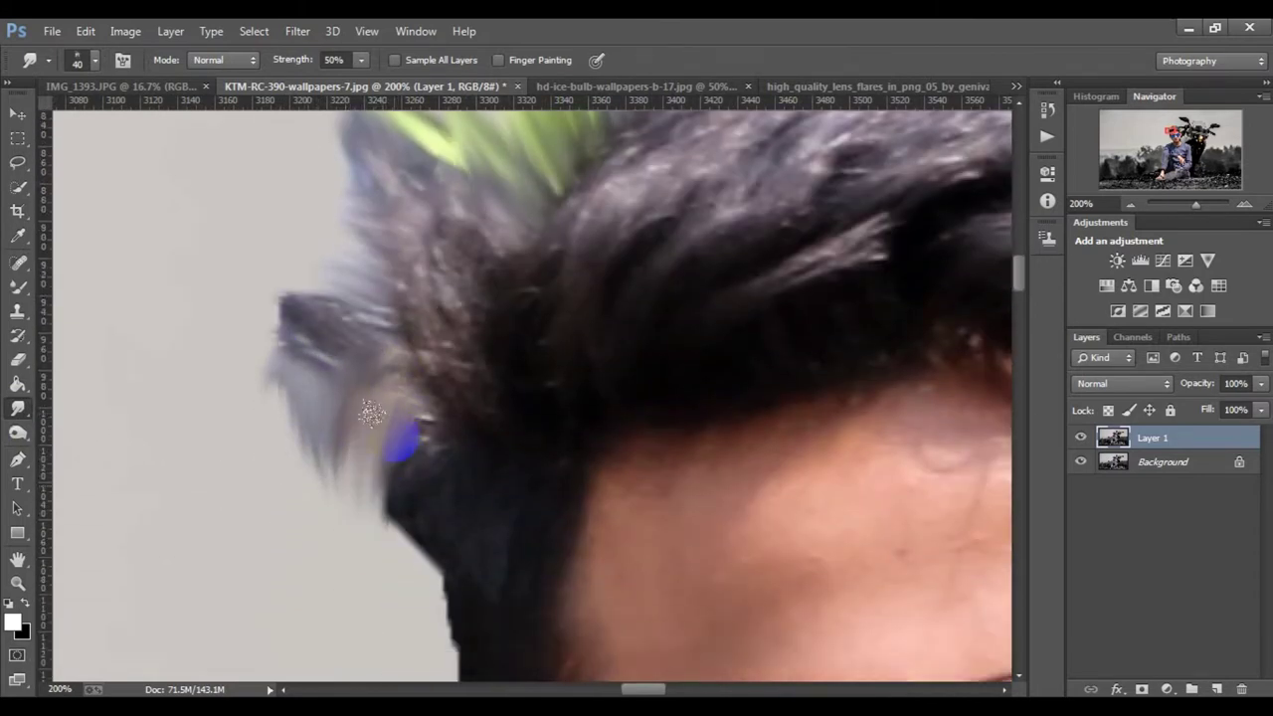
pyautogui.moveTo(406, 440)
pyautogui.mouseDown()
pyautogui.moveTo(407, 542)
pyautogui.moveTo(429, 505)
pyautogui.moveTo(392, 463)
pyautogui.moveTo(378, 375)
pyautogui.mouseUp()
# Continue smudging the remaining strands along the left side of the hair.
pyautogui.scroll(-4, 407, 542)
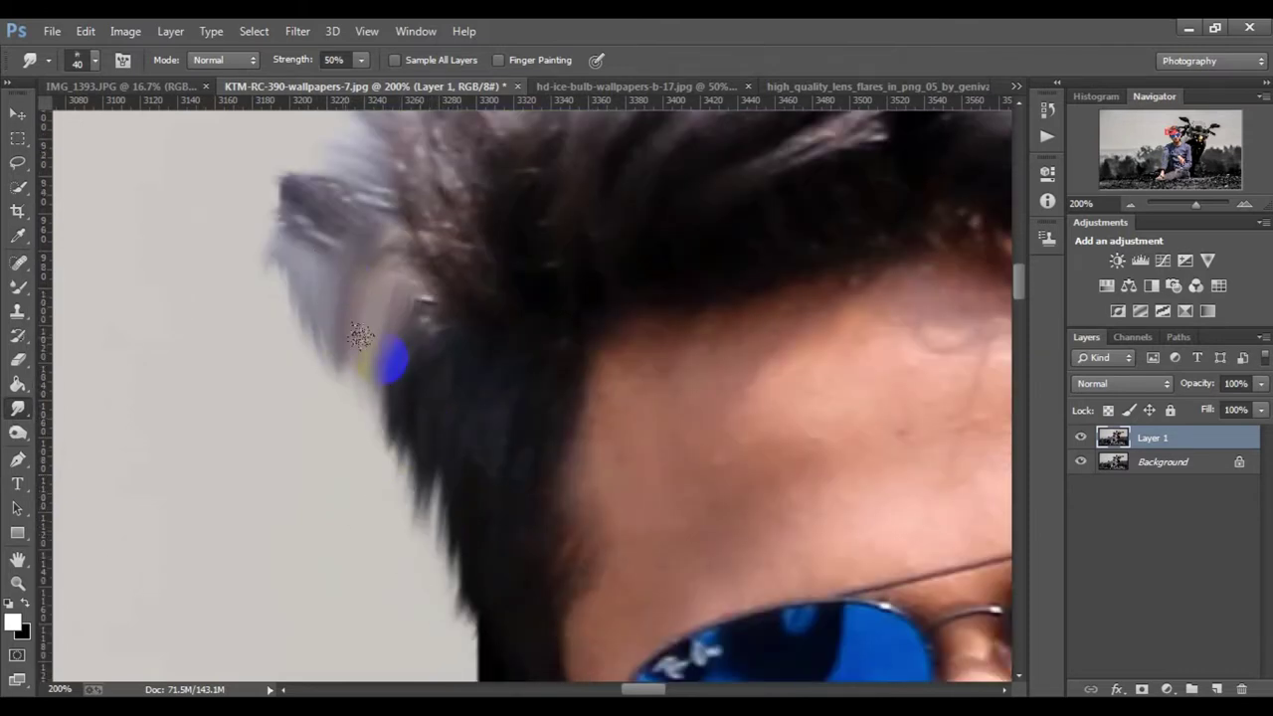
pyautogui.scroll(-4, 360, 338)
pyautogui.moveTo(422, 319)
pyautogui.mouseDown()
pyautogui.moveTo(443, 432)
pyautogui.moveTo(429, 396)
pyautogui.mouseUp()
pyautogui.scroll(3, 422, 490)
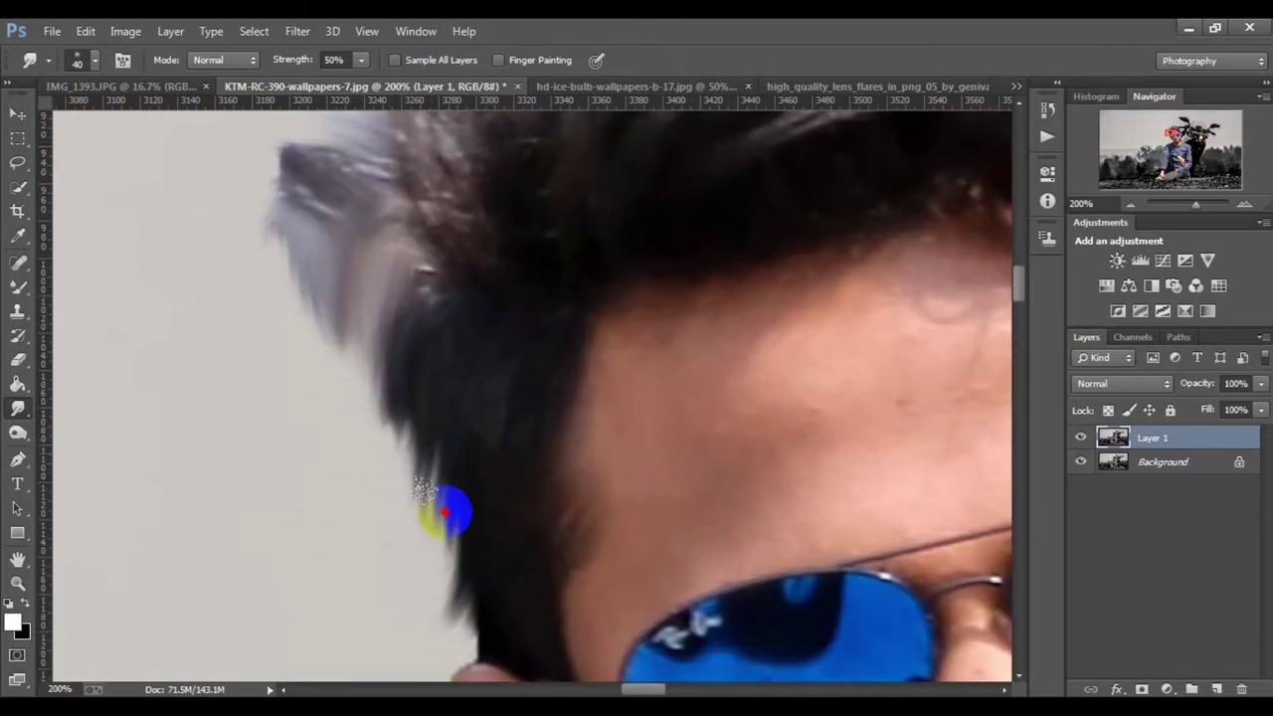
pyautogui.moveTo(445, 513); pyautogui.dragTo(441, 591)
pyautogui.scroll(-2, 431, 514)
pyautogui.moveTo(448, 531)
pyautogui.mouseDown()
pyautogui.moveTo(465, 546)
pyautogui.moveTo(448, 507)
pyautogui.mouseUp()
pyautogui.scroll(3, 447, 398)
pyautogui.scroll(-2, 418, 348)
pyautogui.scroll(-1, 373, 325)
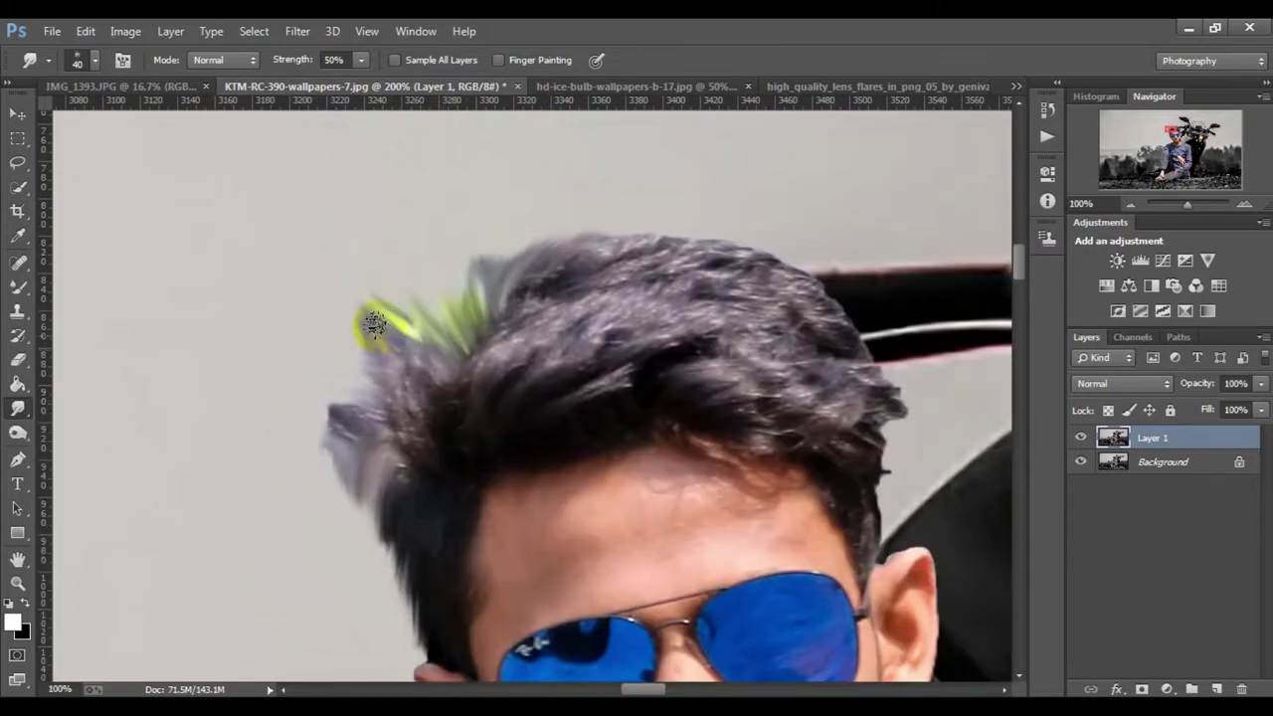
pyautogui.scroll(-2, 374, 324)
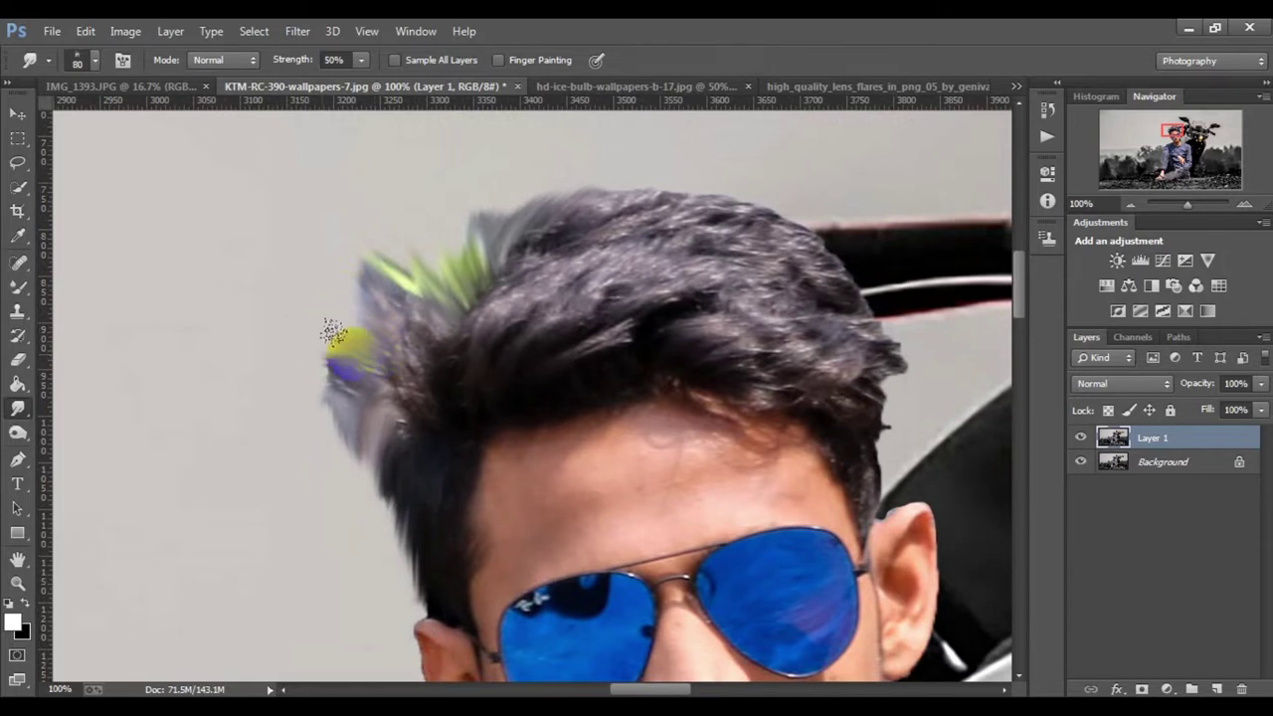
# Smudge the top-left, top, top-right and right hair edges outward into wisps.
pyautogui.moveTo(393, 244); pyautogui.dragTo(421, 213)
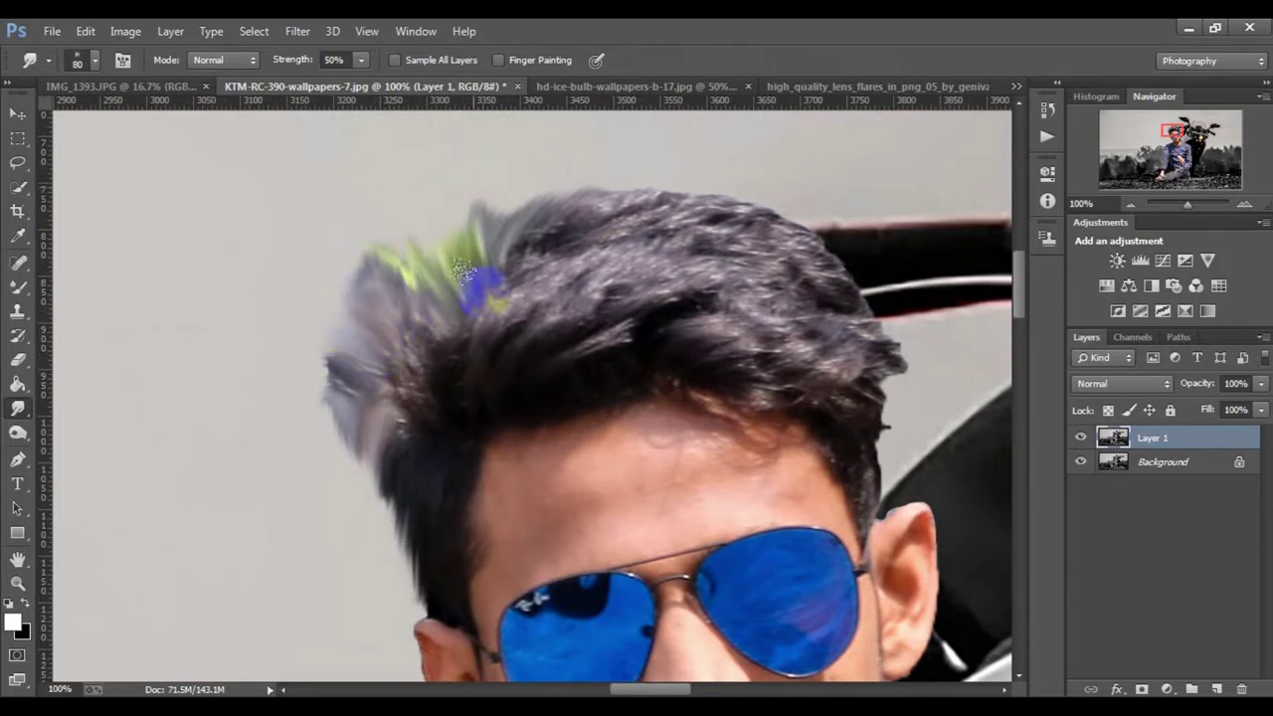
pyautogui.moveTo(467, 284); pyautogui.dragTo(430, 217)
pyautogui.moveTo(510, 169)
pyautogui.mouseDown()
pyautogui.moveTo(583, 163)
pyautogui.moveTo(606, 175)
pyautogui.moveTo(721, 155)
pyautogui.mouseUp()
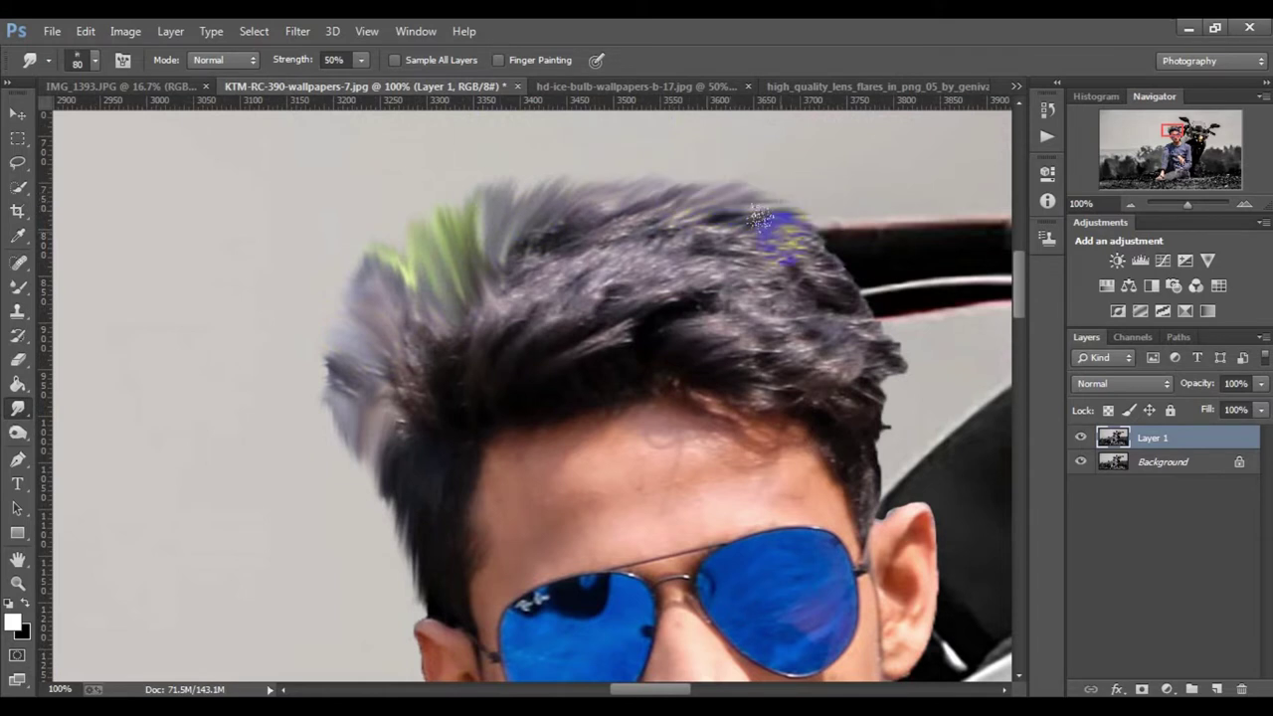
pyautogui.moveTo(758, 217)
pyautogui.mouseDown()
pyautogui.moveTo(882, 270)
pyautogui.moveTo(853, 290)
pyautogui.mouseUp()
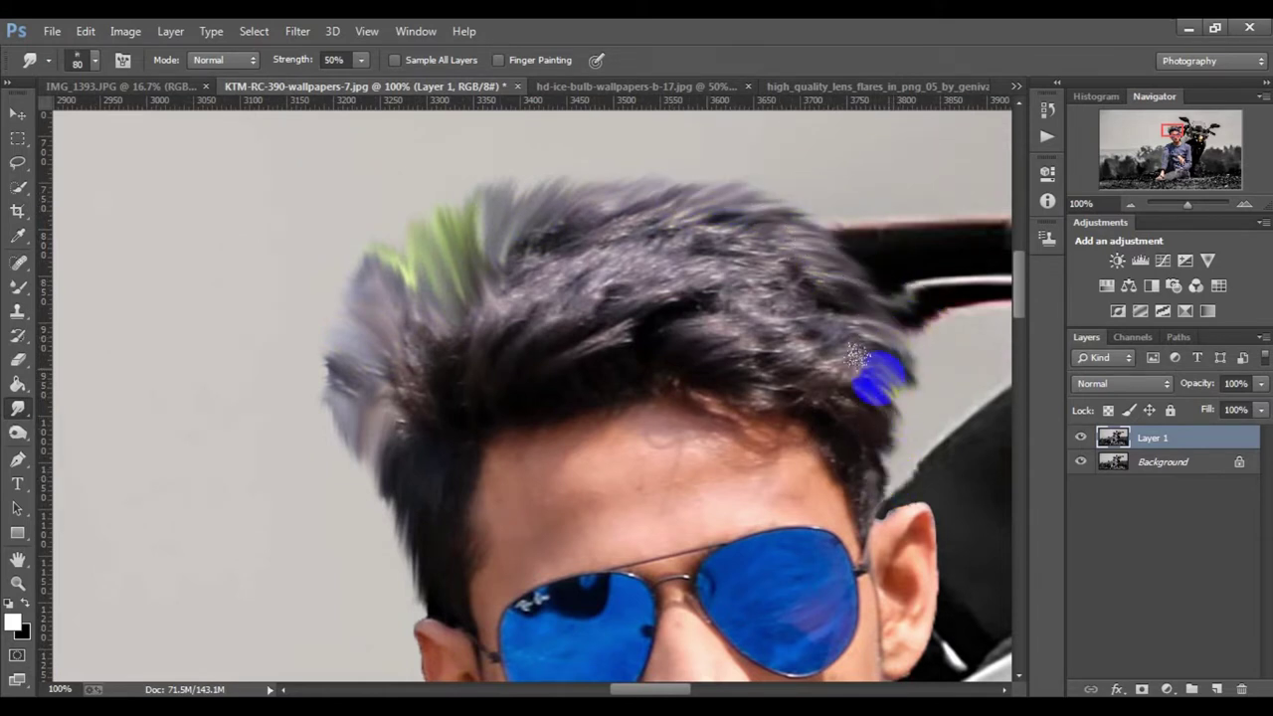
pyautogui.moveTo(898, 486); pyautogui.dragTo(894, 460)
pyautogui.scroll(-3, 594, 315)
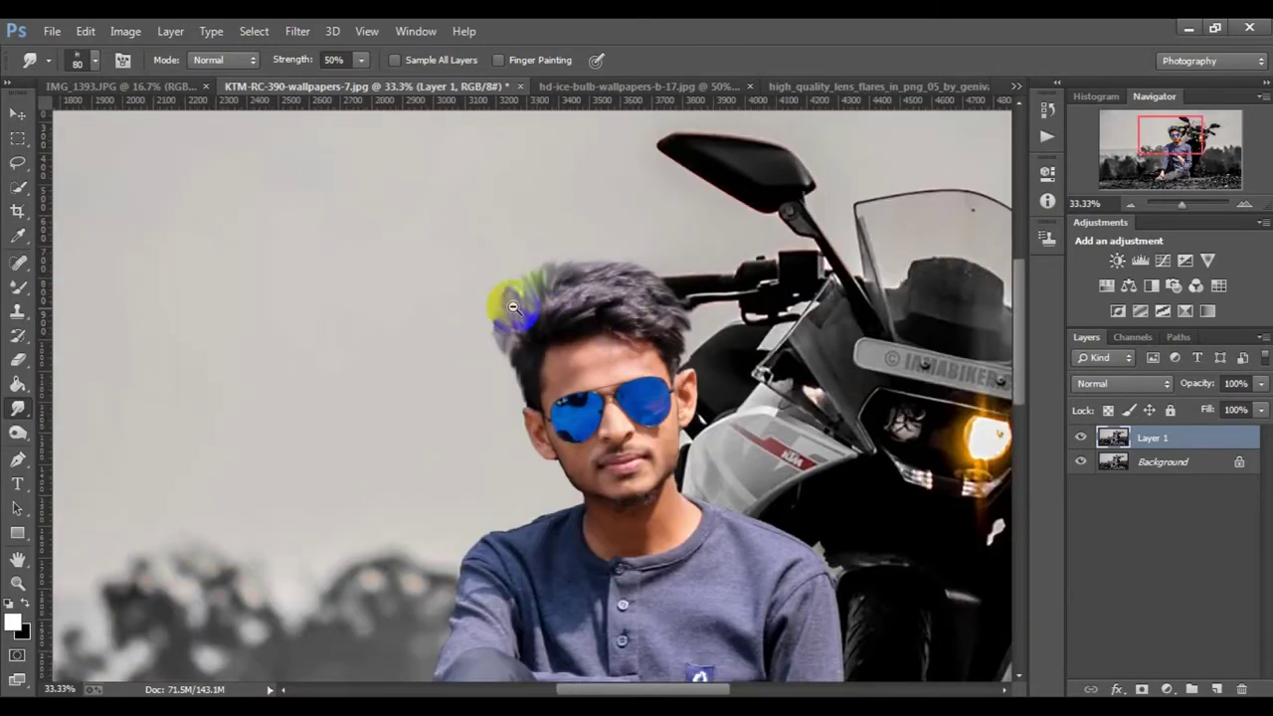
pyautogui.scroll(-2, 576, 335)
pyautogui.scroll(3, 513, 360)
pyautogui.scroll(3, 568, 378)
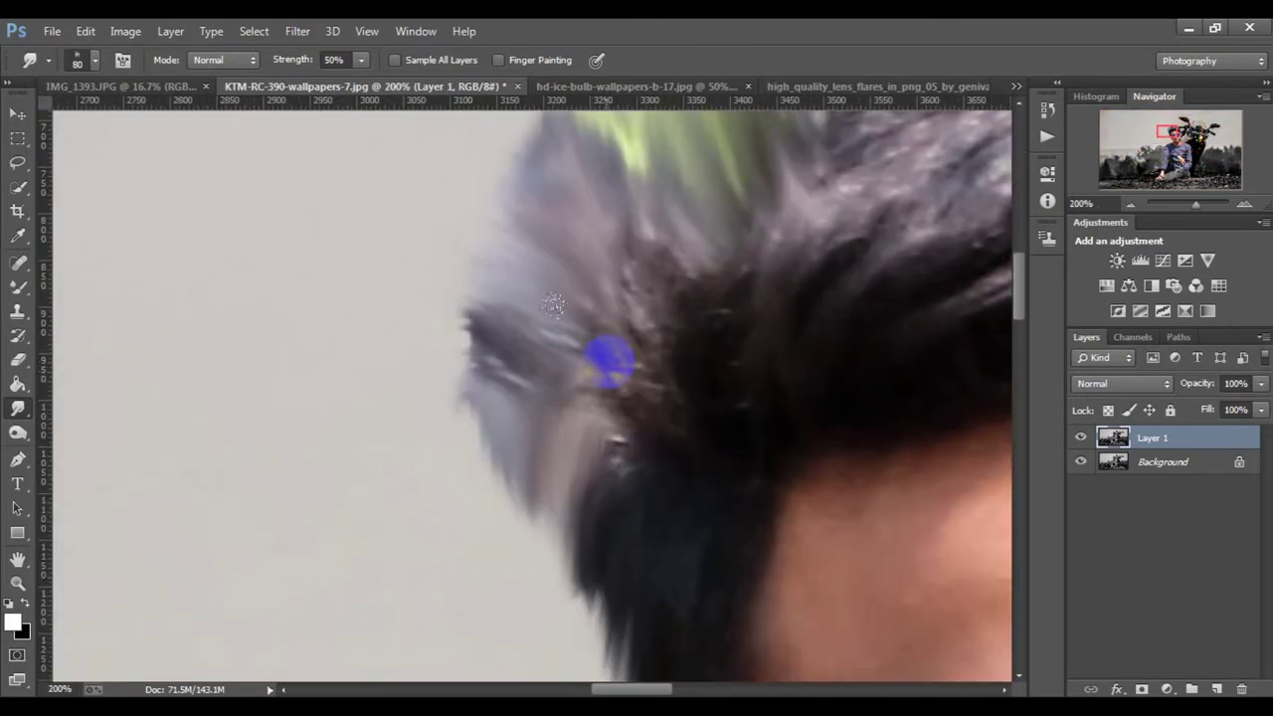
# Smudge more hair strands along the left and top edges into the background.
pyautogui.moveTo(621, 341); pyautogui.dragTo(595, 477)
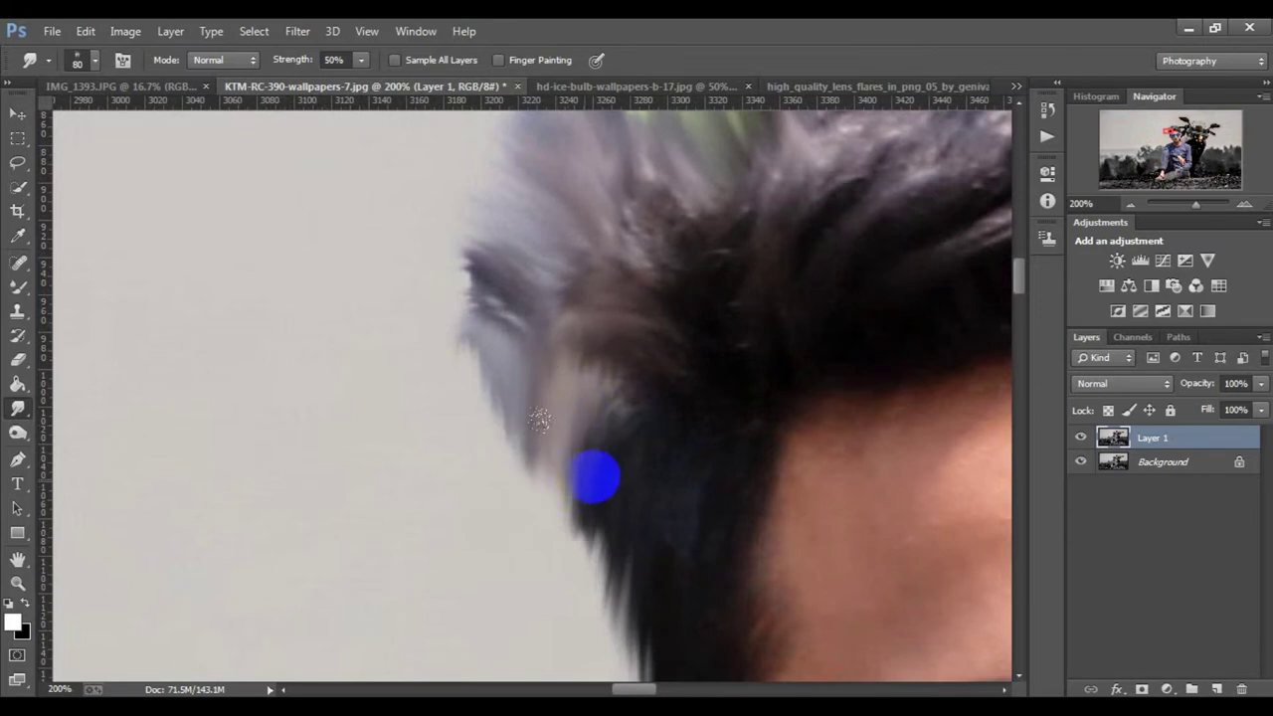
pyautogui.scroll(-2, 557, 328)
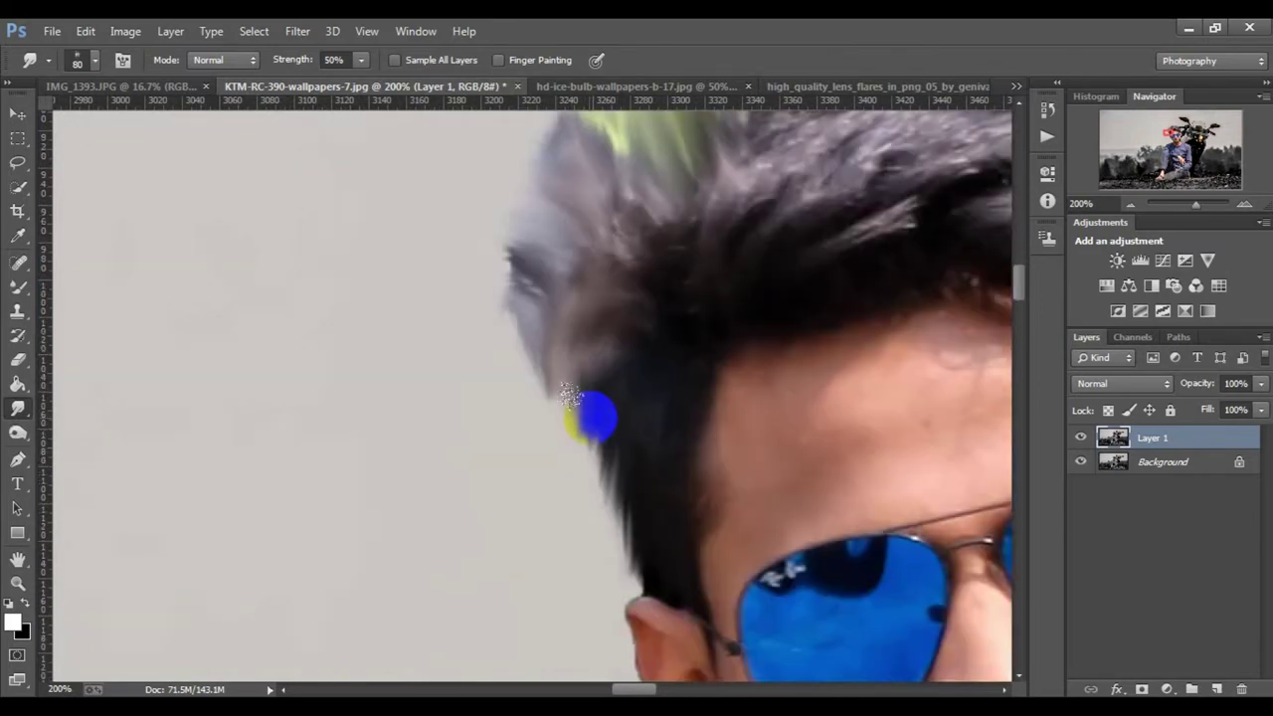
pyautogui.scroll(3, 590, 328)
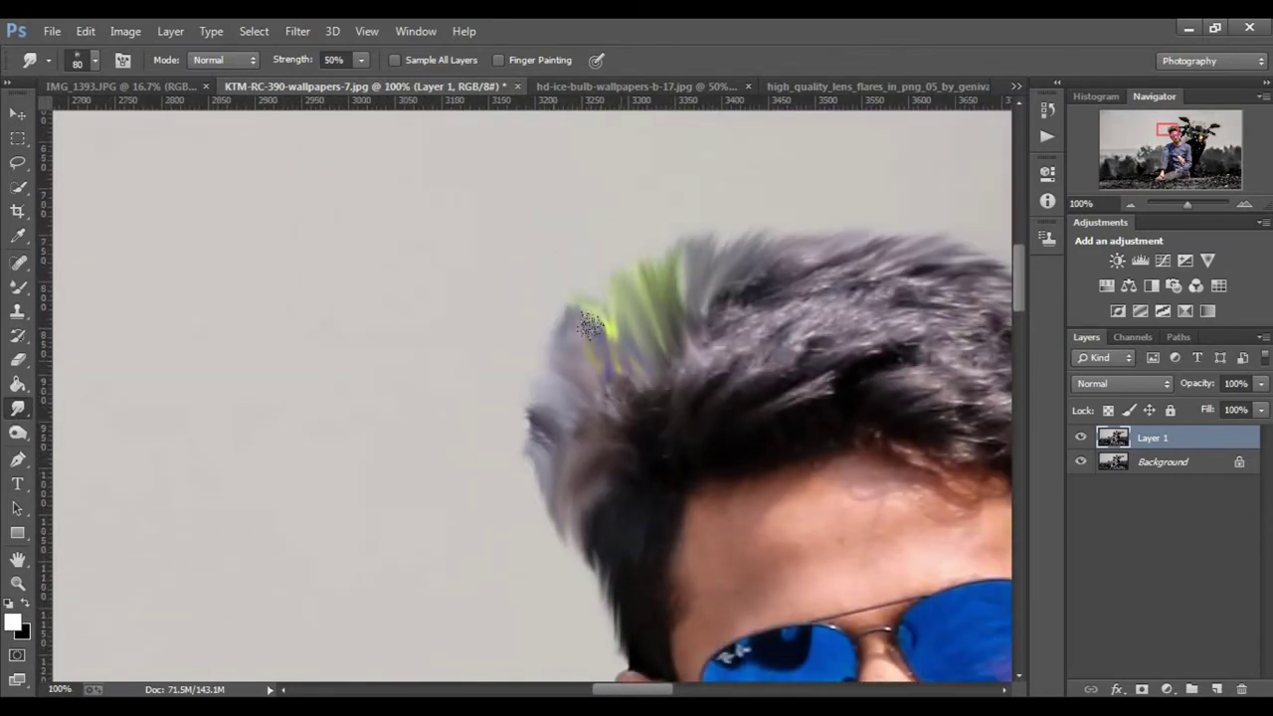
pyautogui.moveTo(651, 310); pyautogui.dragTo(590, 244)
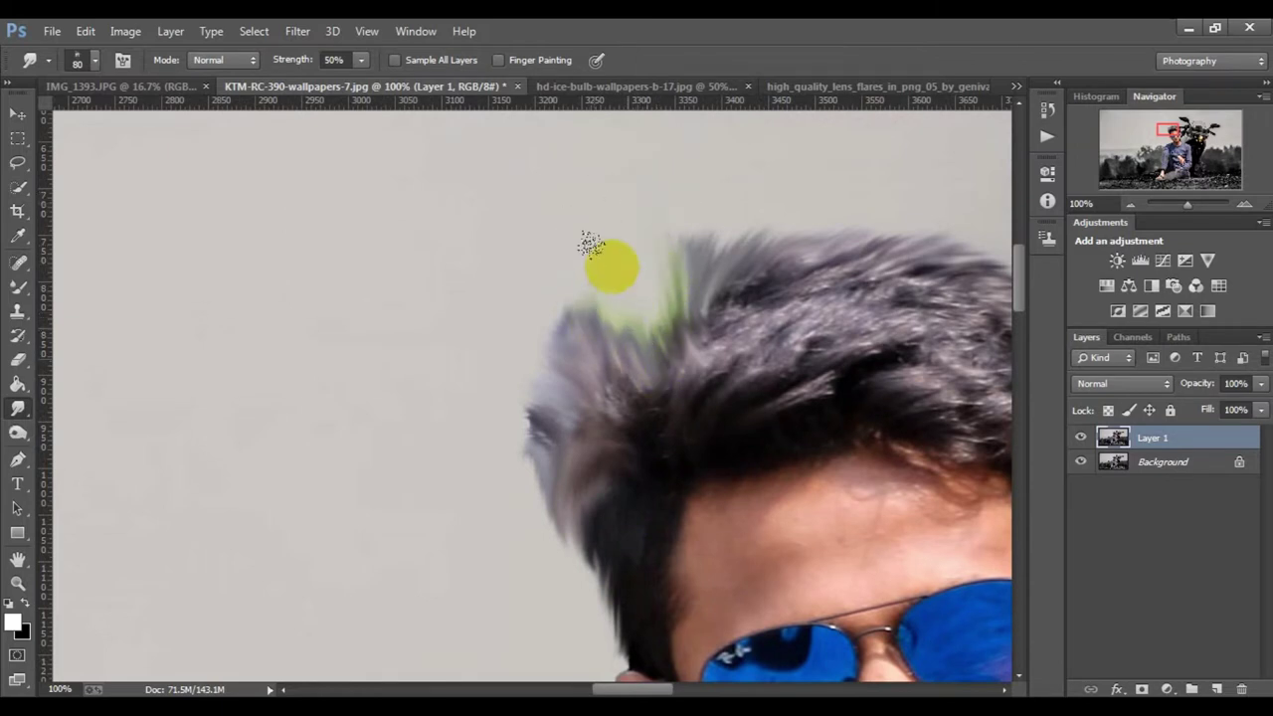
pyautogui.moveTo(642, 326)
pyautogui.mouseDown()
pyautogui.moveTo(621, 303)
pyautogui.moveTo(716, 195)
pyautogui.moveTo(810, 176)
pyautogui.moveTo(796, 211)
pyautogui.mouseUp()
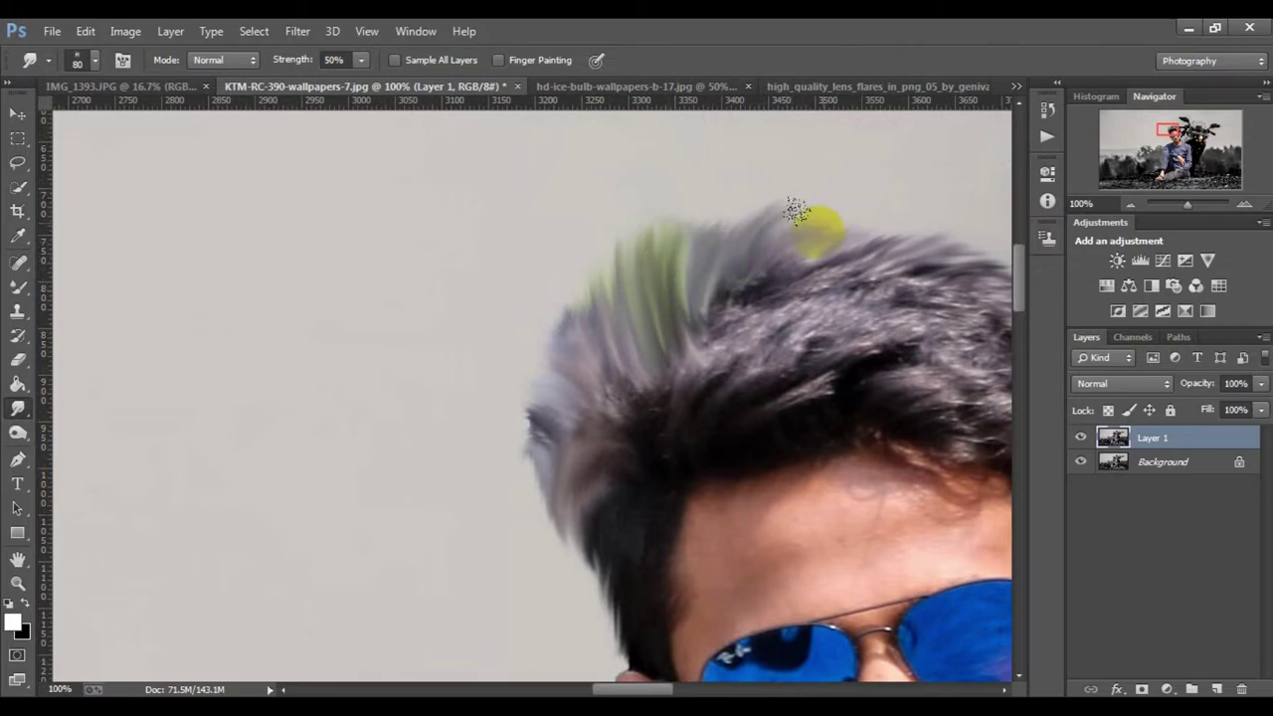
pyautogui.scroll(-1, 795, 270)
pyautogui.scroll(-1, 739, 242)
pyautogui.scroll(-1, 737, 230)
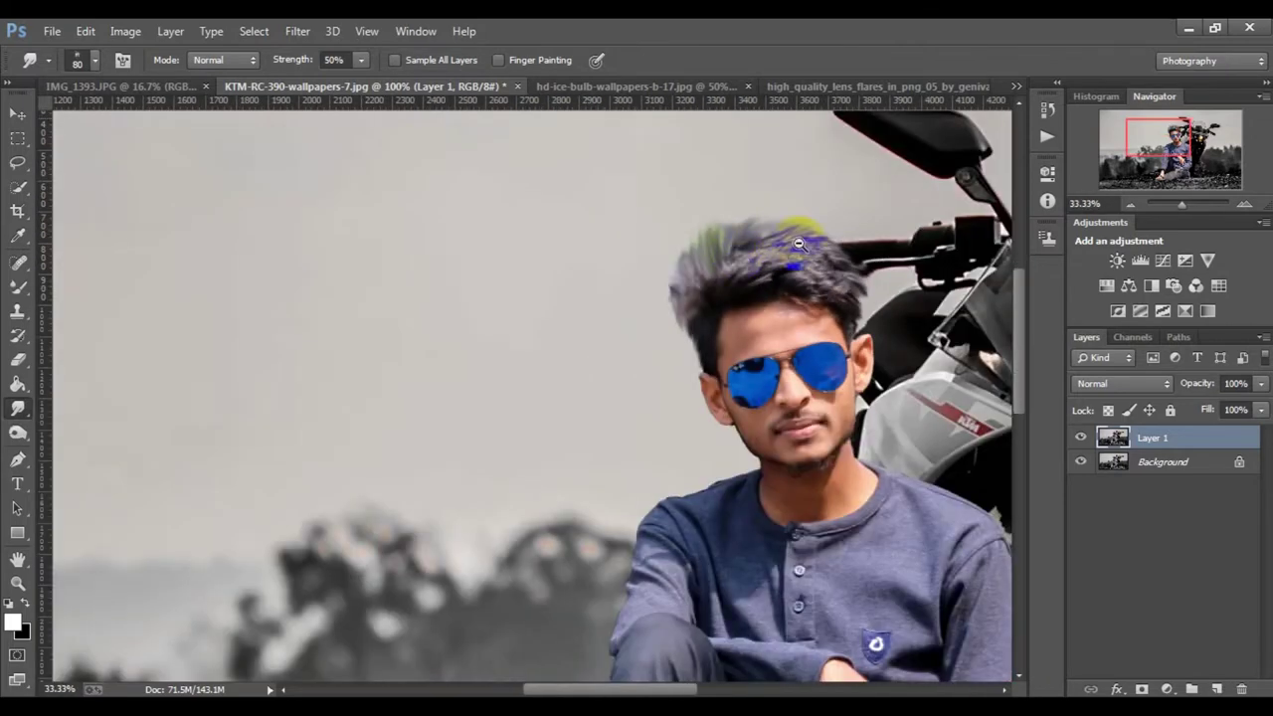
pyautogui.scroll(-1, 737, 230)
pyautogui.scroll(4, 737, 230)
pyautogui.scroll(1, 750, 213)
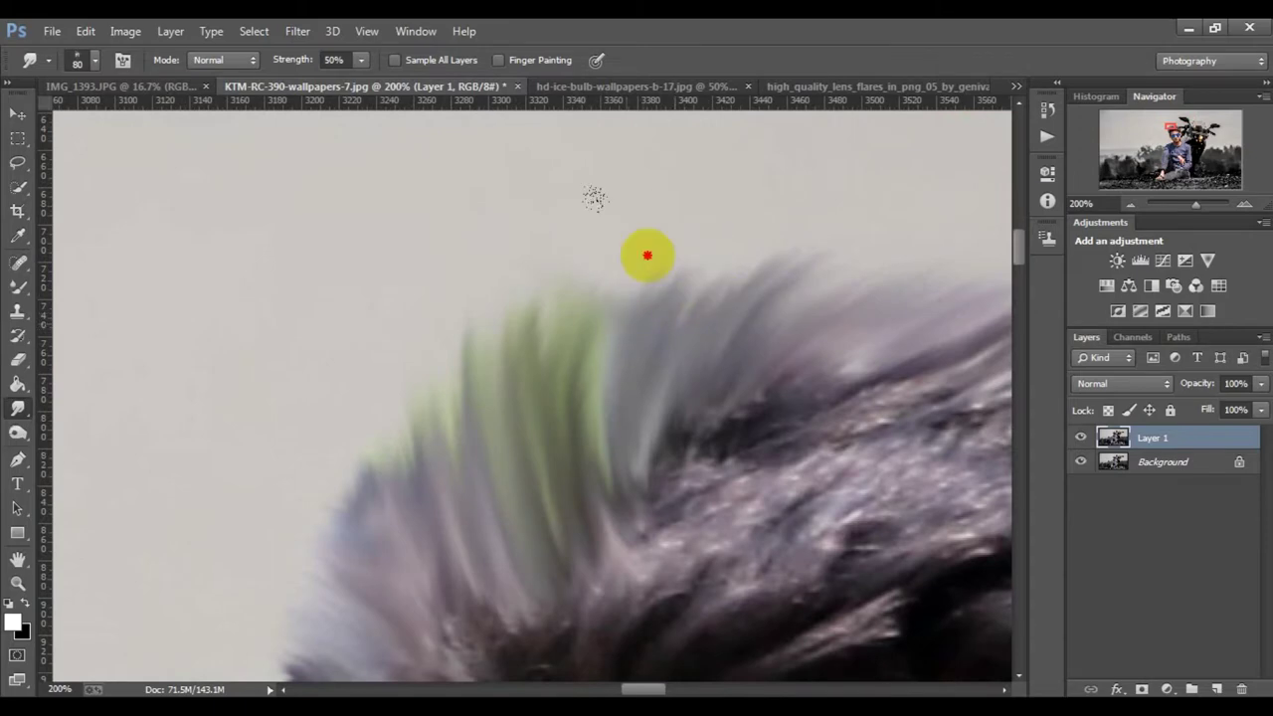
pyautogui.moveTo(867, 253)
pyautogui.mouseDown()
pyautogui.moveTo(567, 262)
pyautogui.moveTo(471, 313)
pyautogui.moveTo(786, 236)
pyautogui.mouseUp()
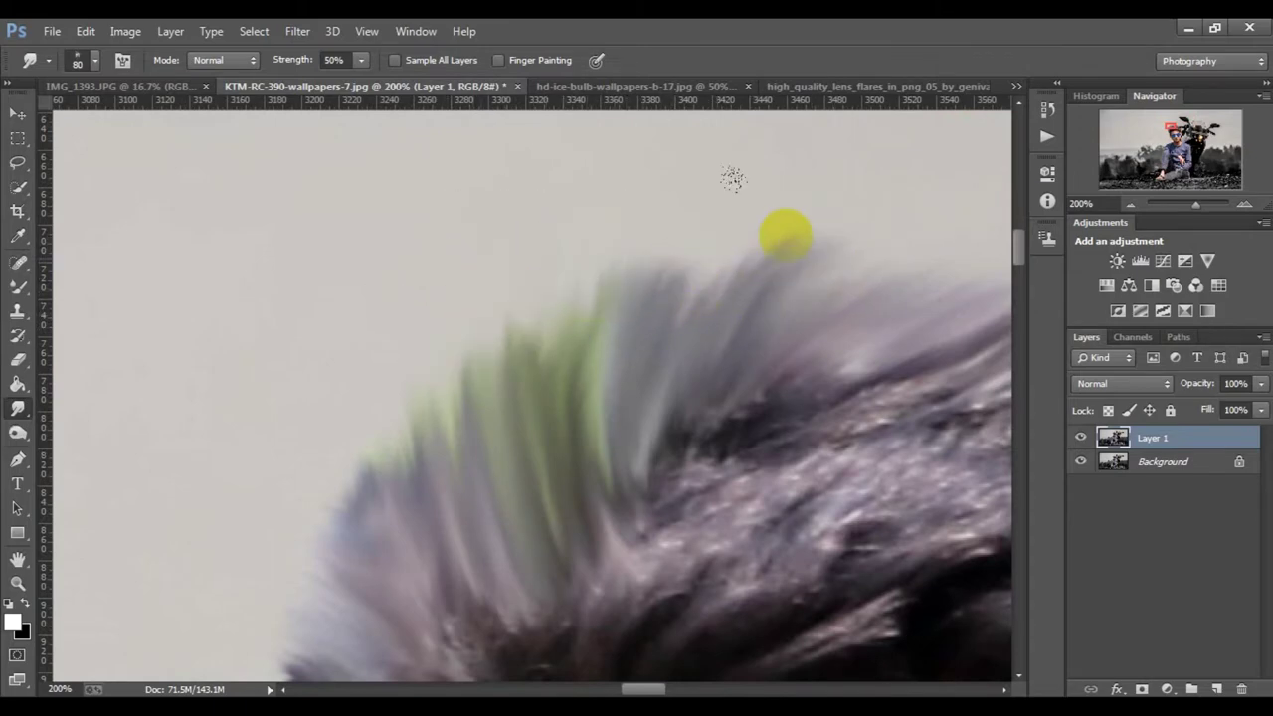
pyautogui.scroll(-2, 830, 259)
pyautogui.scroll(-2, 505, 335)
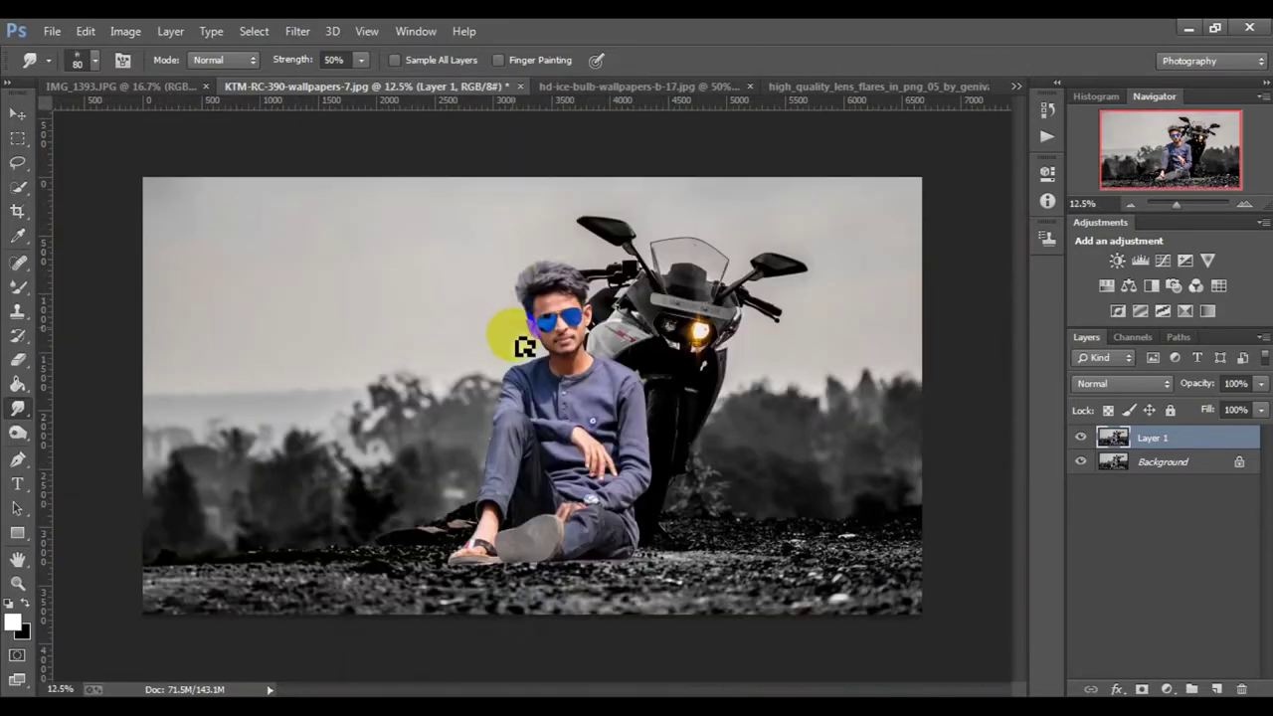
pyautogui.scroll(2, 656, 438)
pyautogui.scroll(1, 483, 427)
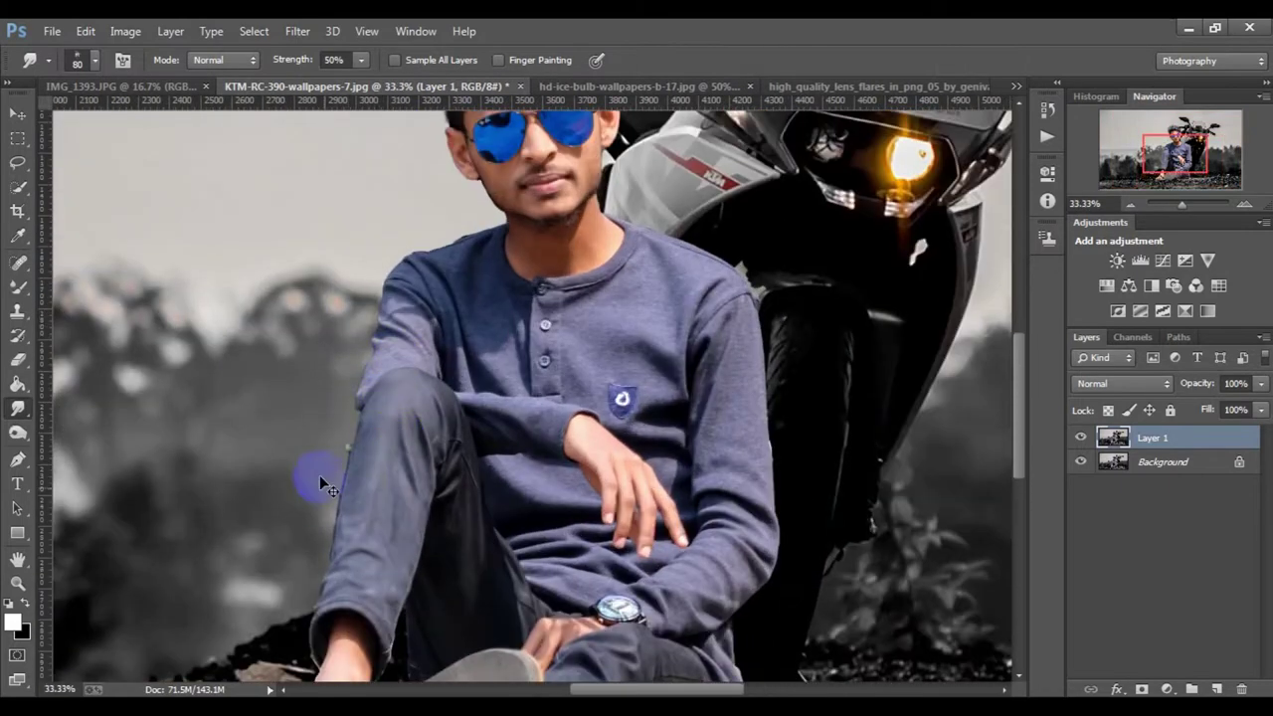
pyautogui.scroll(2, 315, 477)
# Soften the knee outline and smudge the sandal's bottom edge into the ground.
pyautogui.click(368, 427)
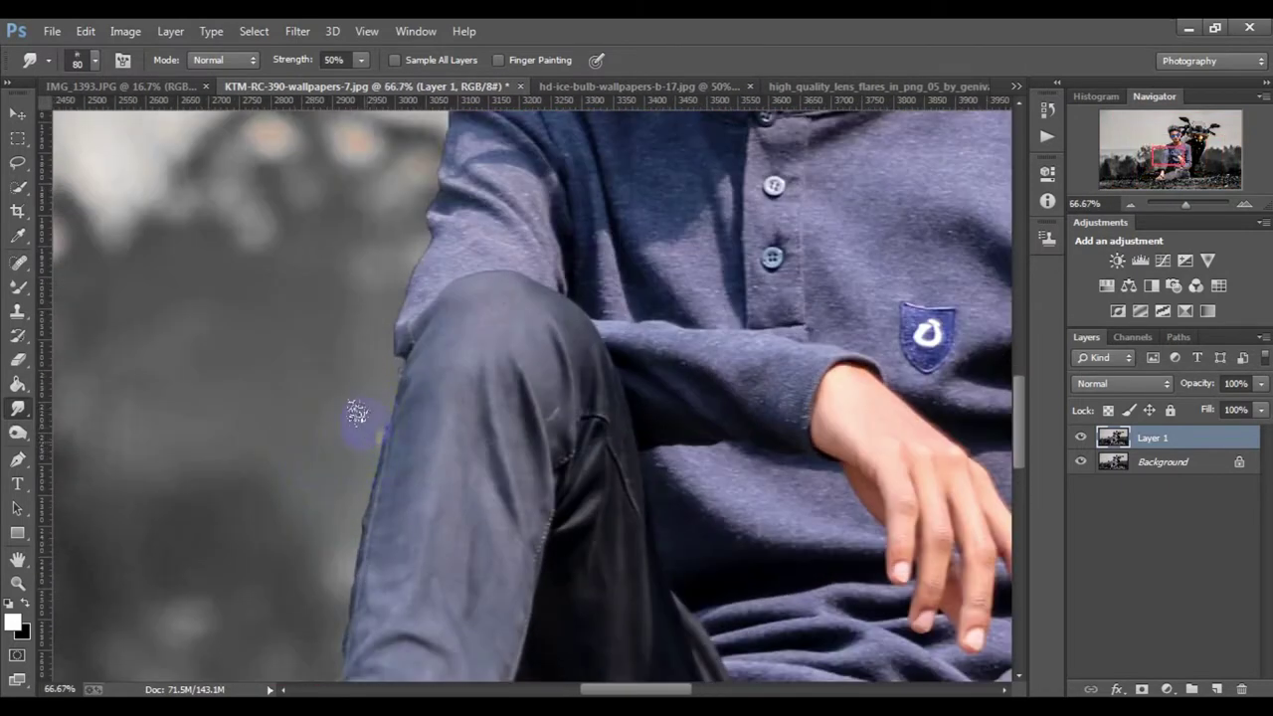
pyautogui.scroll(-2, 353, 418)
pyautogui.scroll(-2, 347, 422)
pyautogui.moveTo(511, 478); pyautogui.dragTo(491, 495)
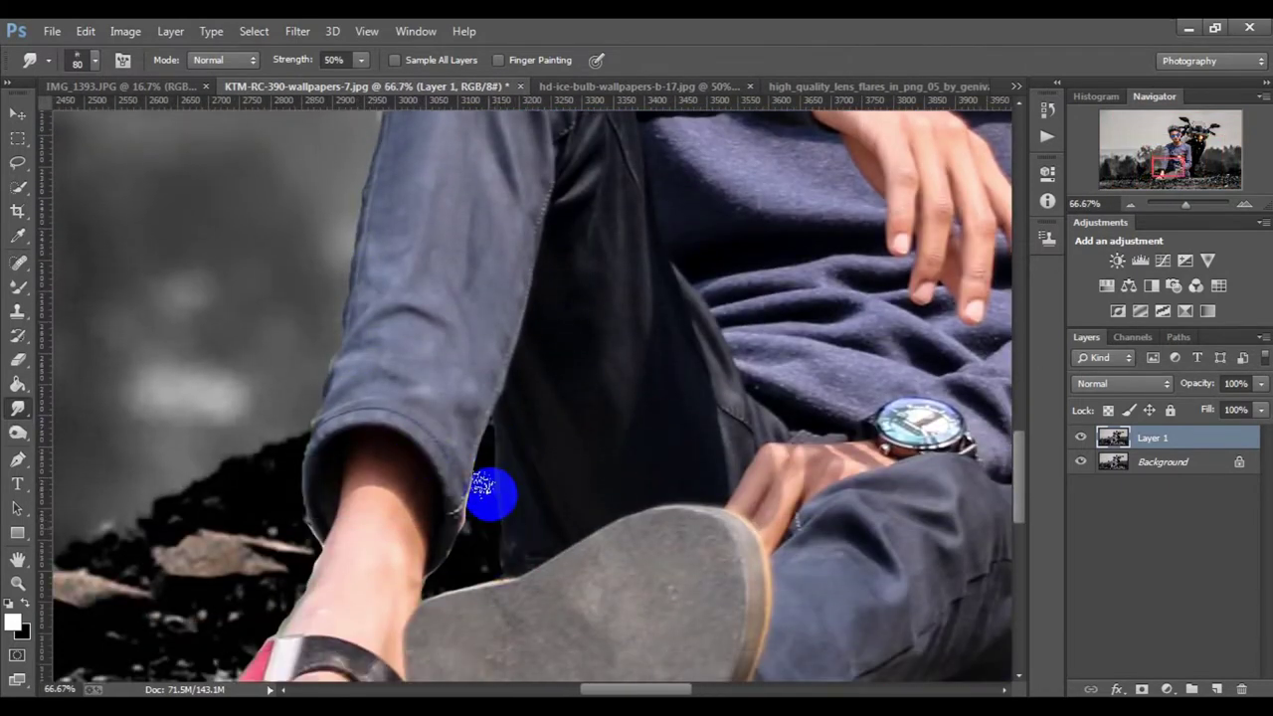
pyautogui.scroll(-2, 299, 546)
pyautogui.scroll(-1, 298, 546)
pyautogui.click(306, 553)
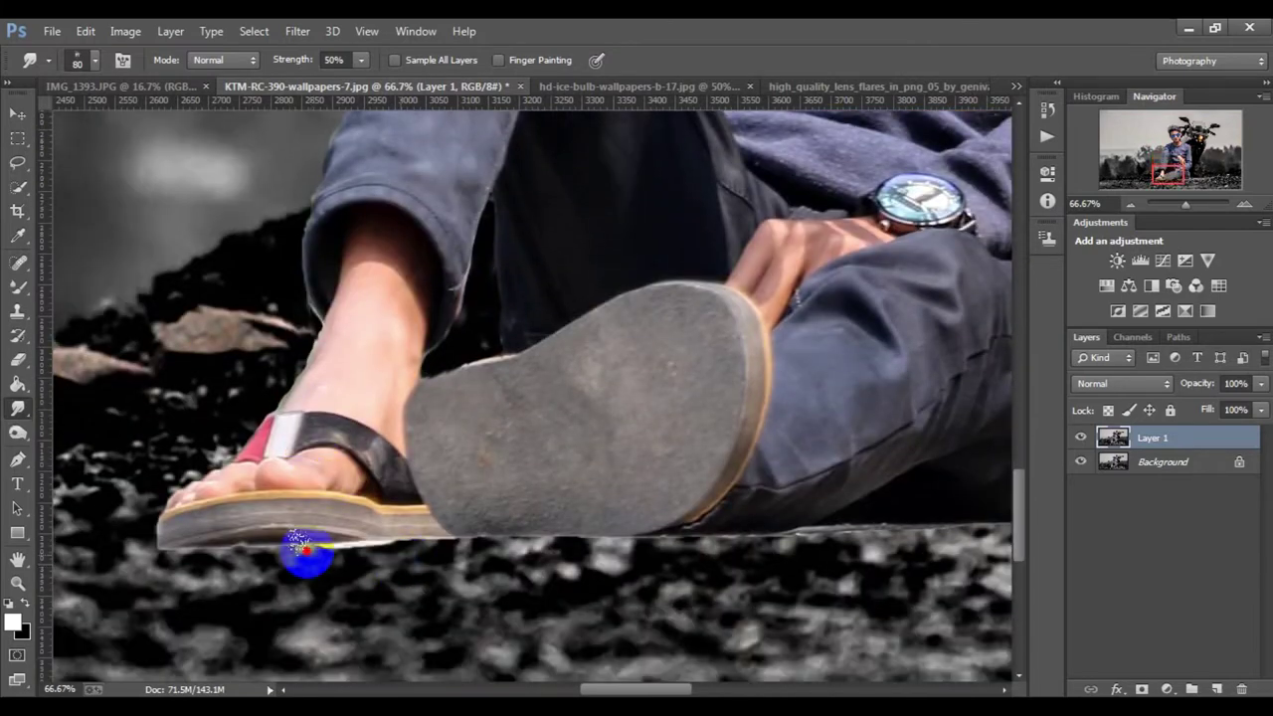
pyautogui.scroll(1, 724, 534)
pyautogui.scroll(-1, 853, 369)
pyautogui.scroll(-5, 597, 313)
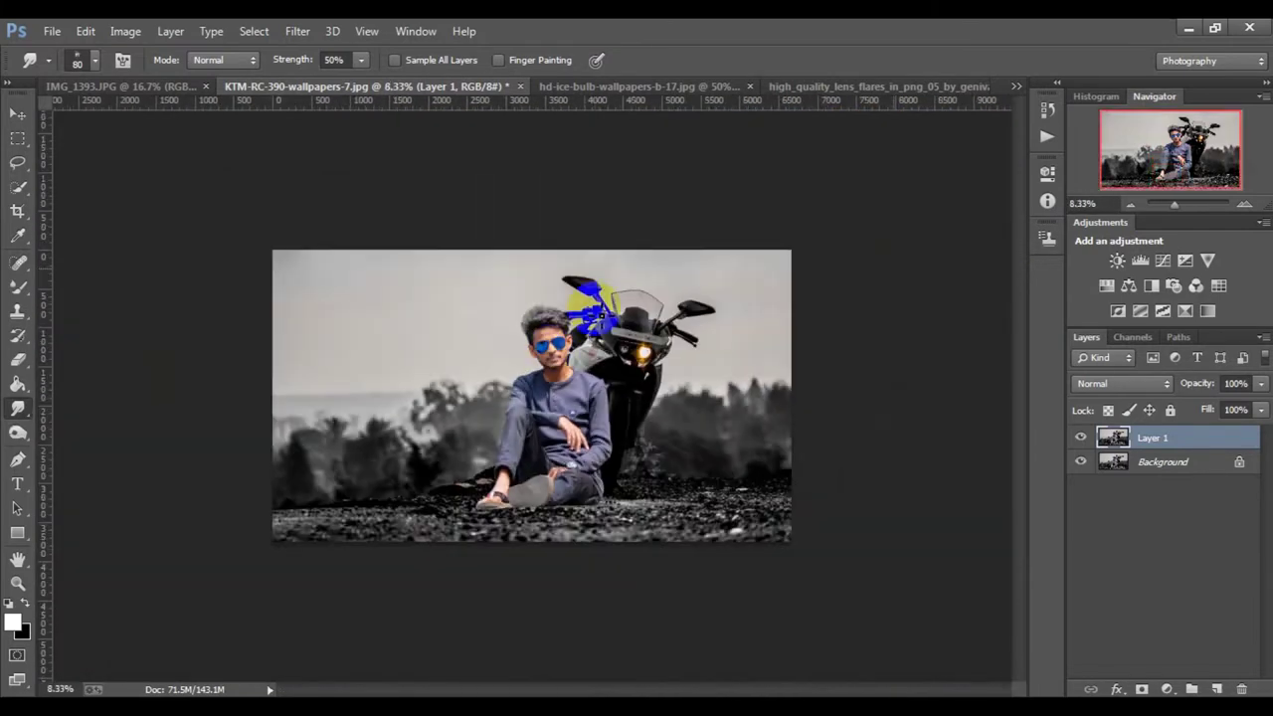
pyautogui.scroll(1, 591, 306)
# Duplicate the man's layer and clone ground texture over the ground-line edge.
pyautogui.hotkey('ctrl', 'j')
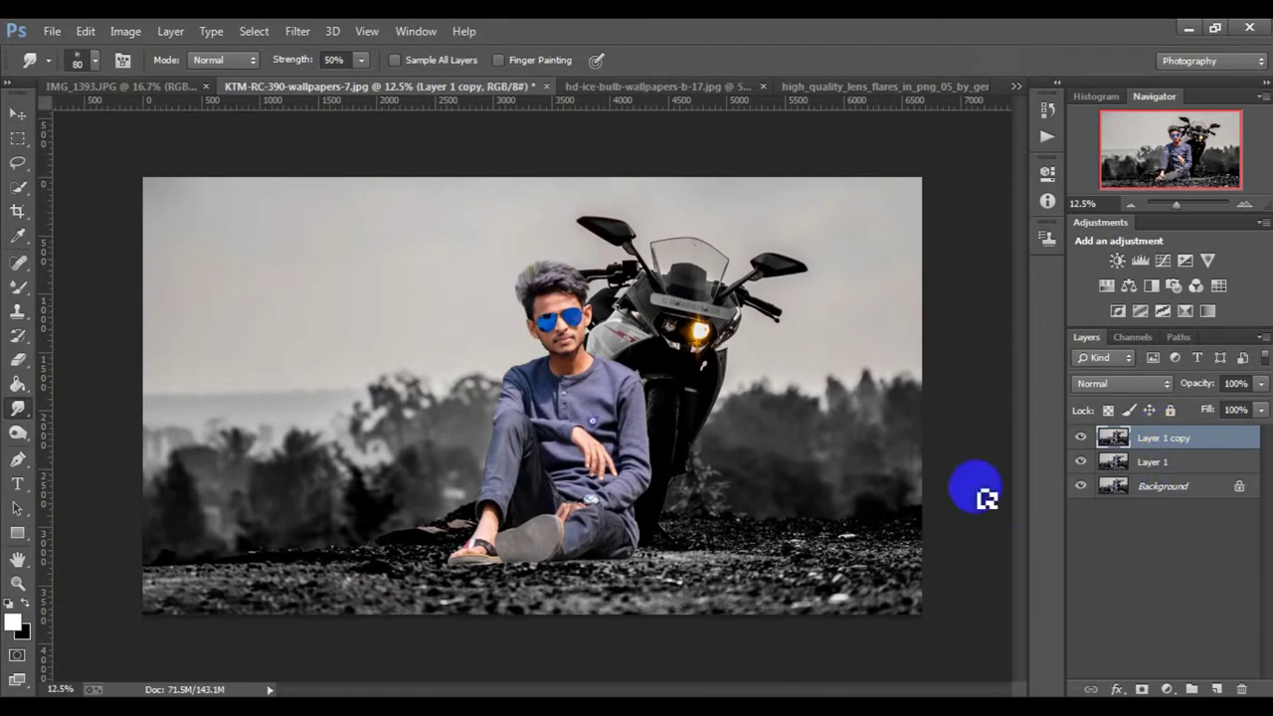
pyautogui.click(14, 314)
pyautogui.scroll(3, 607, 597)
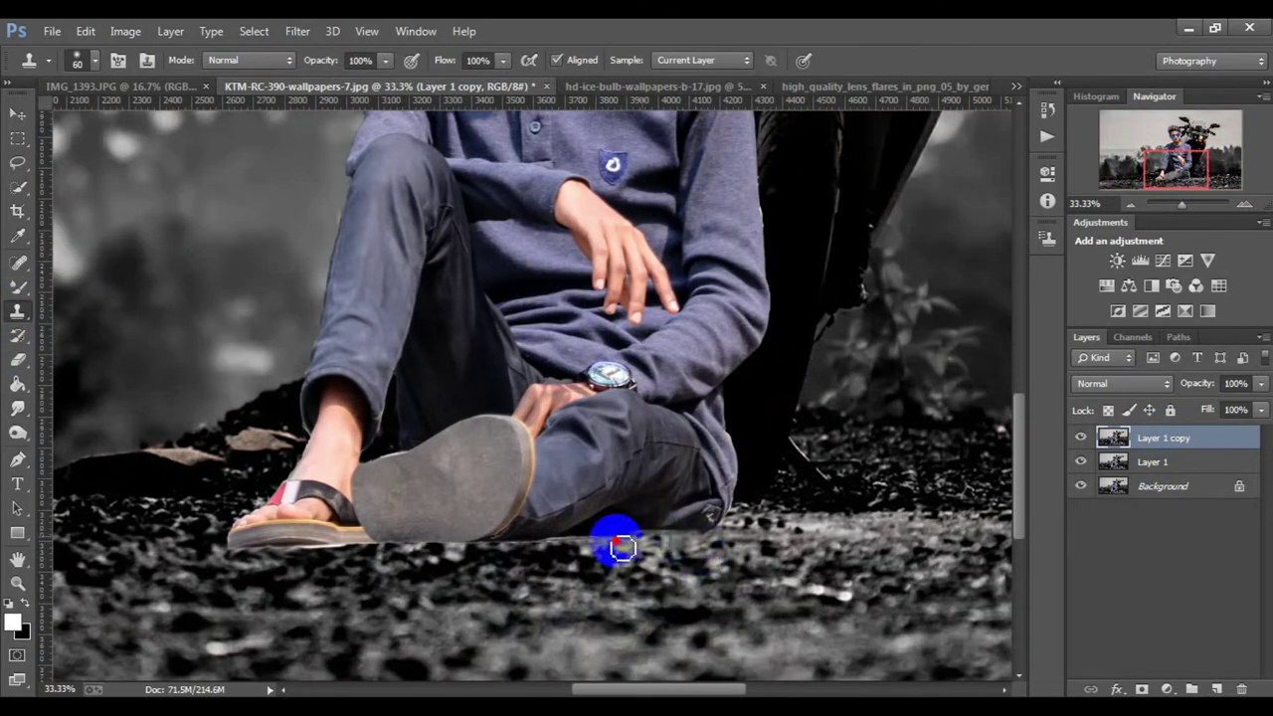
pyautogui.moveTo(621, 546); pyautogui.dragTo(560, 550)
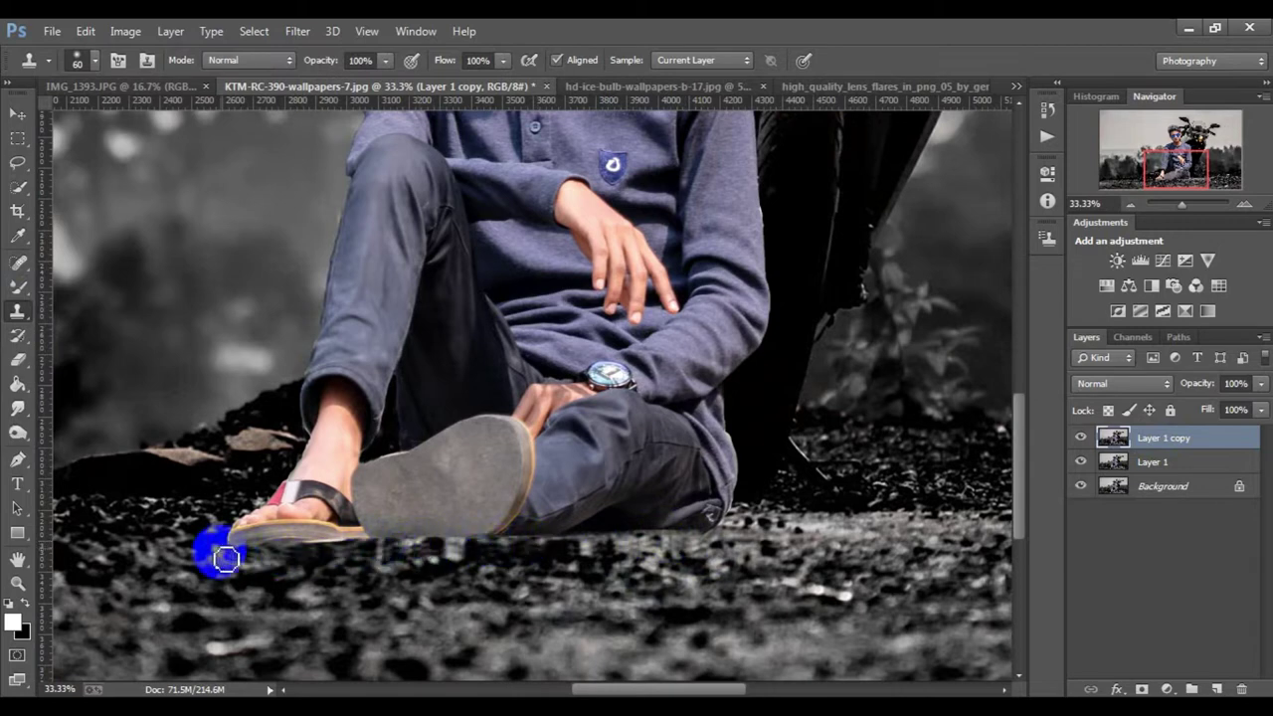
# Clone over the leftover fringes along the jeans edge and the hoodie outline.
pyautogui.scroll(1, 711, 600)
pyautogui.scroll(2, 733, 577)
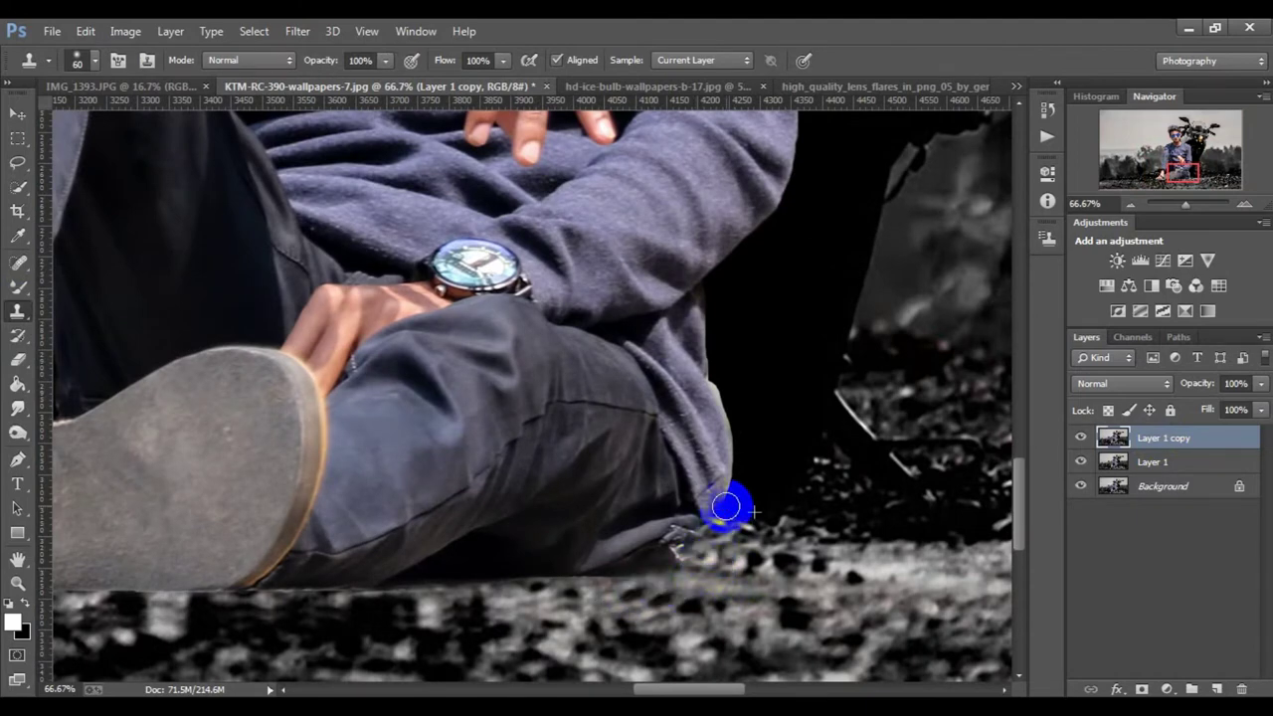
pyautogui.scroll(1, 725, 507)
pyautogui.scroll(2, 718, 419)
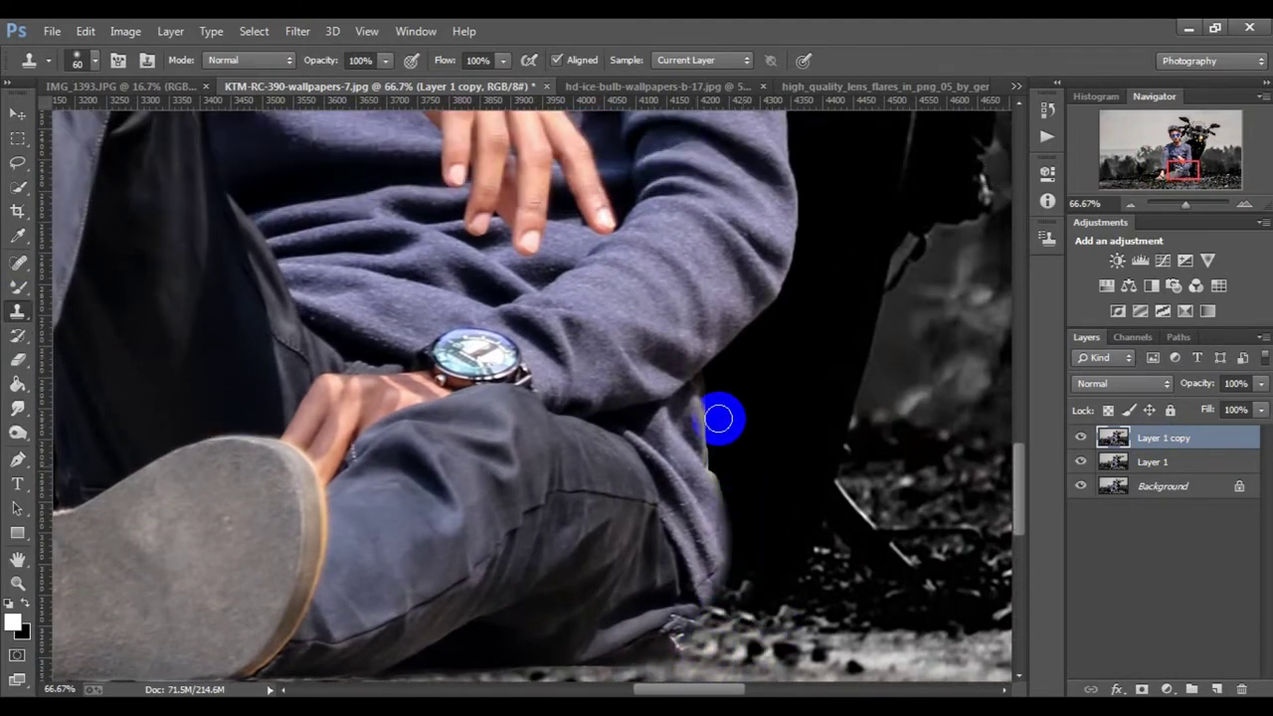
pyautogui.moveTo(720, 418)
pyautogui.mouseDown()
pyautogui.moveTo(745, 577)
pyautogui.moveTo(774, 537)
pyautogui.moveTo(748, 594)
pyautogui.mouseUp()
pyautogui.scroll(-2, 759, 483)
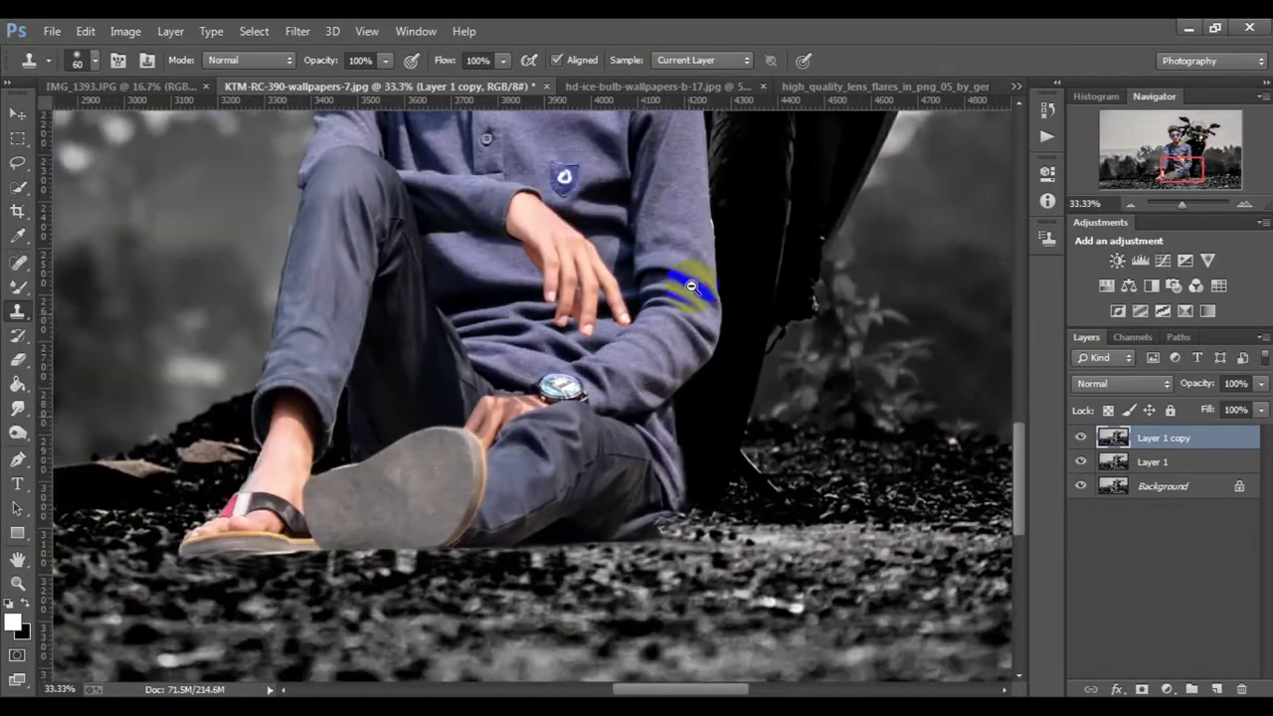
pyautogui.scroll(3, 720, 257)
pyautogui.moveTo(711, 252); pyautogui.dragTo(727, 232)
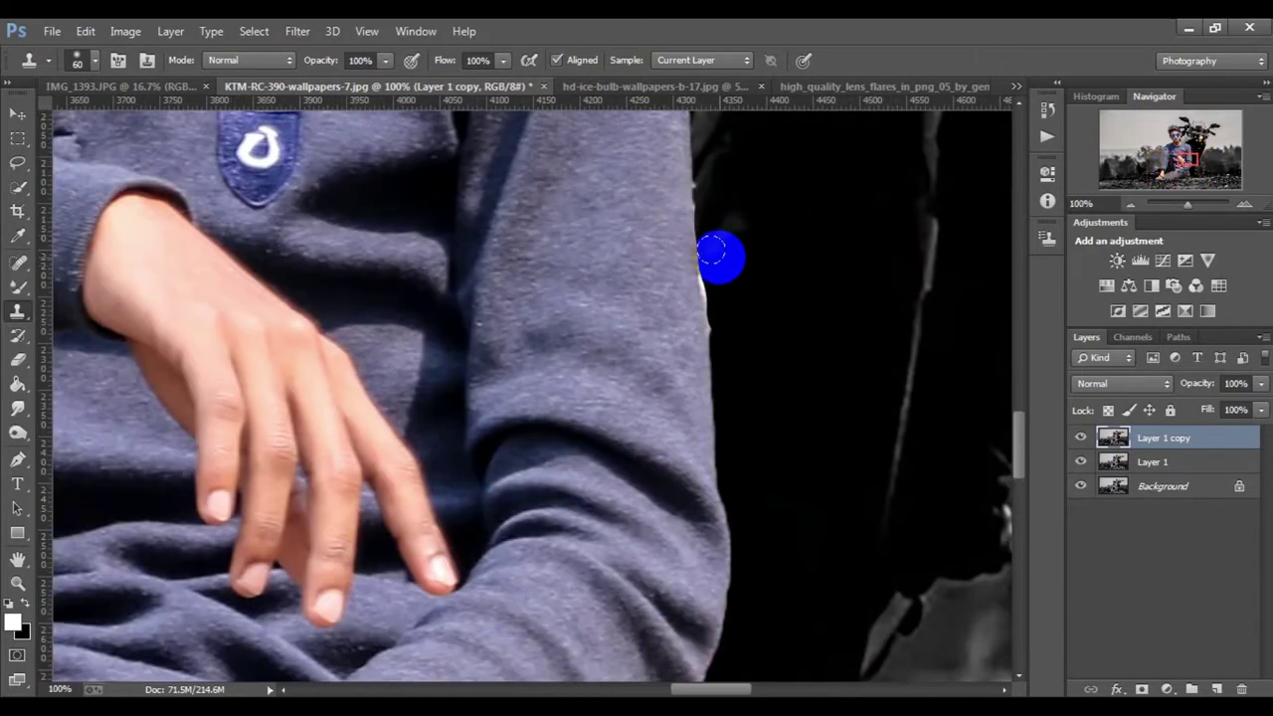
# Cover the light grey patch by the shoulder and sample ground below the foot.
pyautogui.scroll(-4, 620, 275)
pyautogui.scroll(-2, 698, 269)
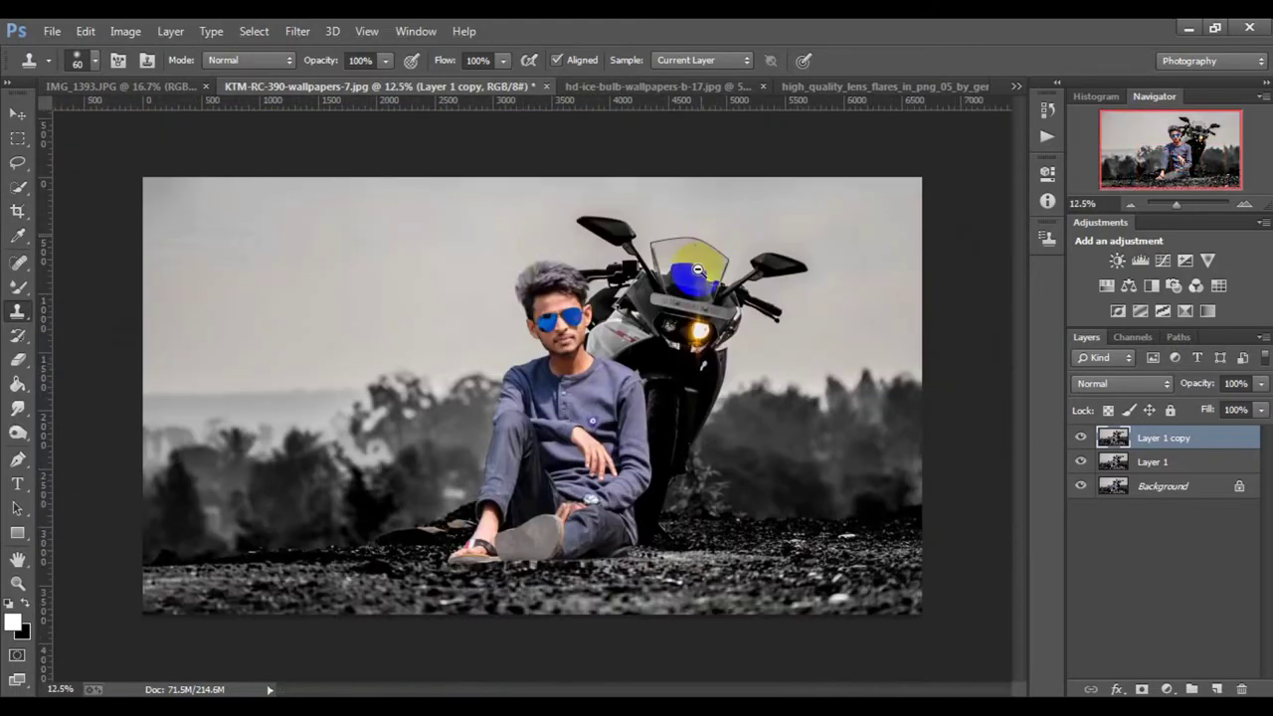
pyautogui.scroll(4, 644, 371)
pyautogui.scroll(2, 636, 361)
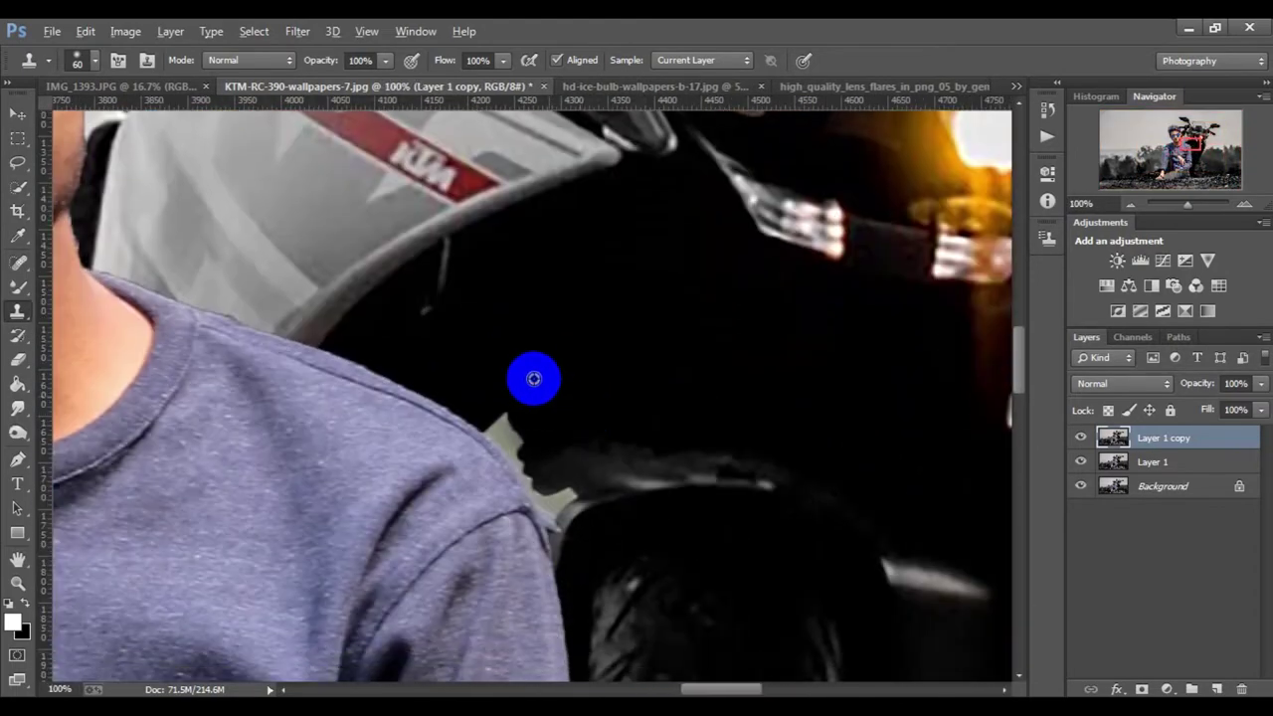
pyautogui.moveTo(510, 437)
pyautogui.mouseDown()
pyautogui.moveTo(559, 488)
pyautogui.moveTo(543, 434)
pyautogui.moveTo(549, 492)
pyautogui.mouseUp()
pyautogui.scroll(-3, 608, 401)
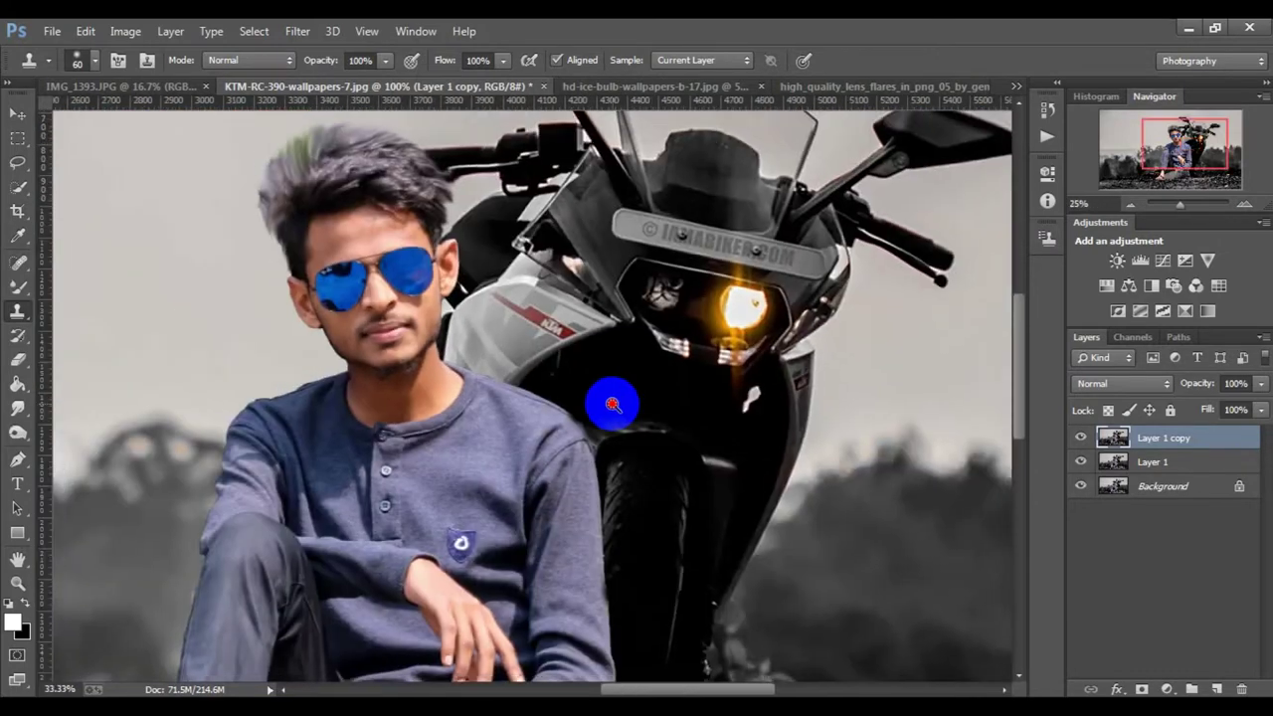
pyautogui.scroll(-2, 673, 384)
pyautogui.scroll(-1, 675, 389)
pyautogui.keyDown('alt'); pyautogui.click(637, 587); pyautogui.keyUp('alt')
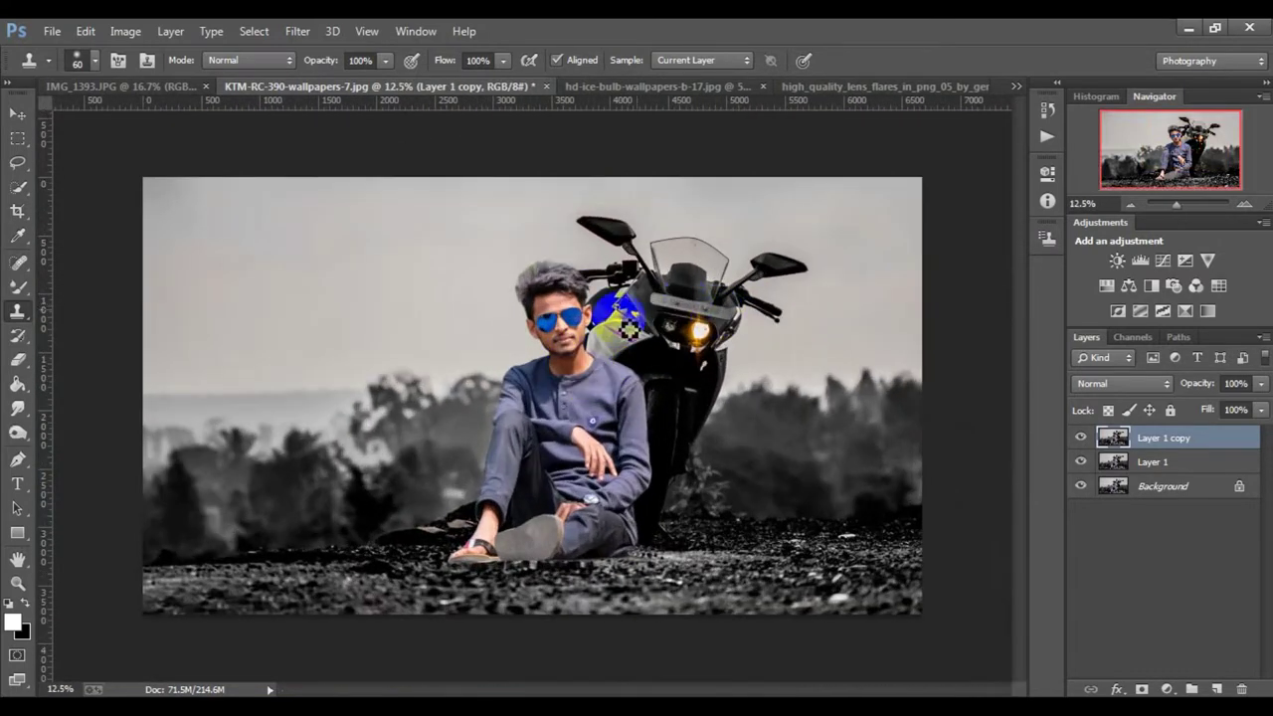
pyautogui.scroll(1, 540, 261)
pyautogui.scroll(2, 468, 312)
pyautogui.scroll(2, 468, 312)
# With a smaller default-colour Brush, paint a soft dark edge over the hair top.
pyautogui.click(17, 288)
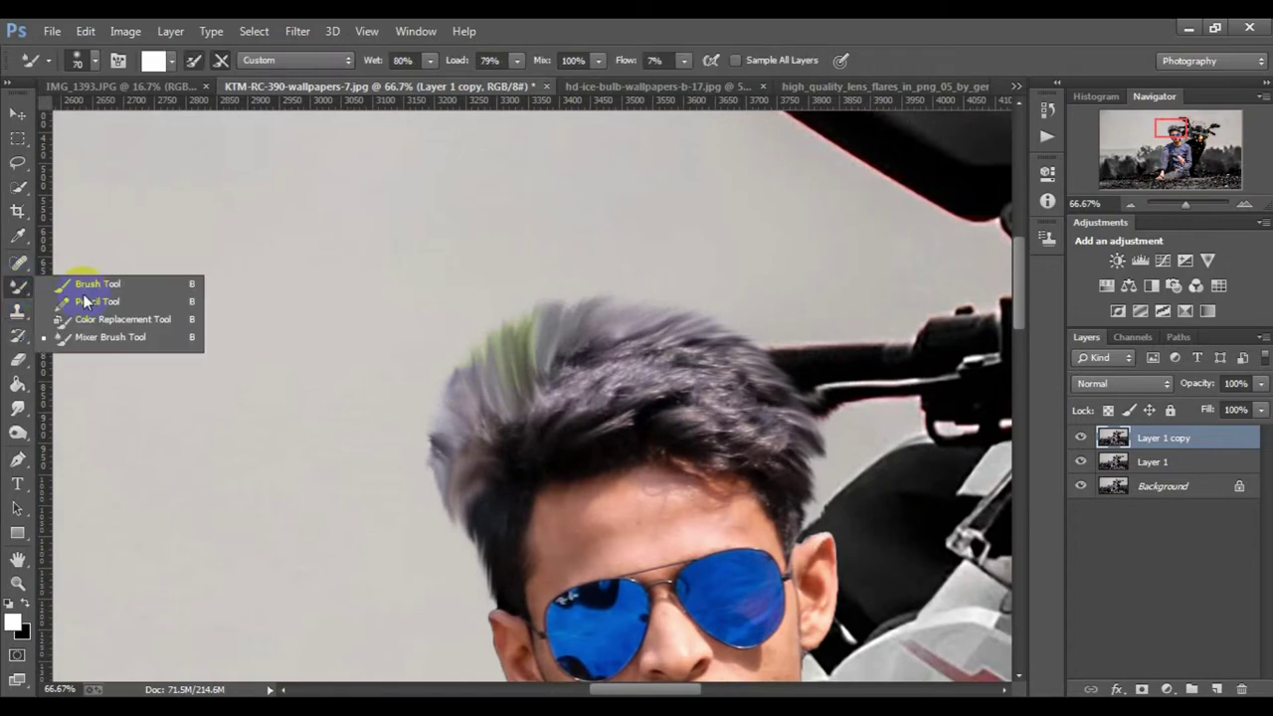
pyautogui.click(92, 284)
pyautogui.click(20, 605)
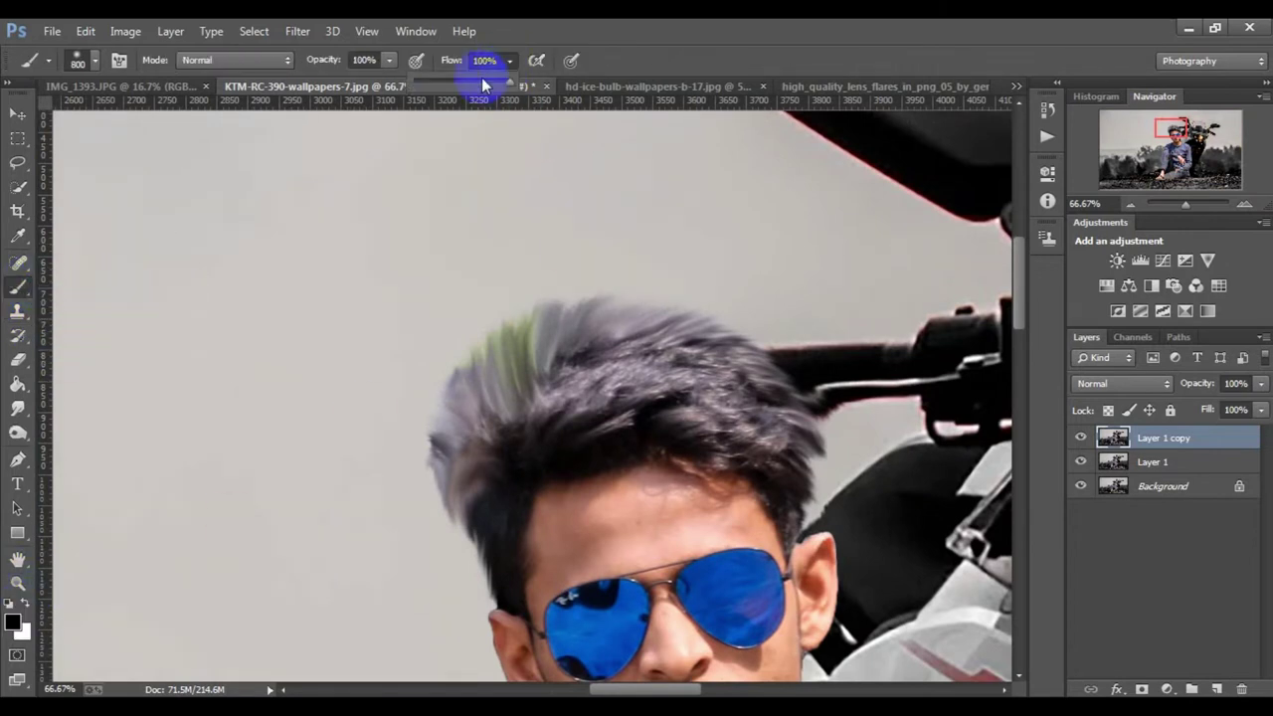
pyautogui.press('[')
pyautogui.moveTo(487, 338)
pyautogui.mouseDown()
pyautogui.moveTo(448, 440)
pyautogui.moveTo(568, 298)
pyautogui.moveTo(725, 369)
pyautogui.moveTo(527, 373)
pyautogui.moveTo(693, 366)
pyautogui.mouseUp()
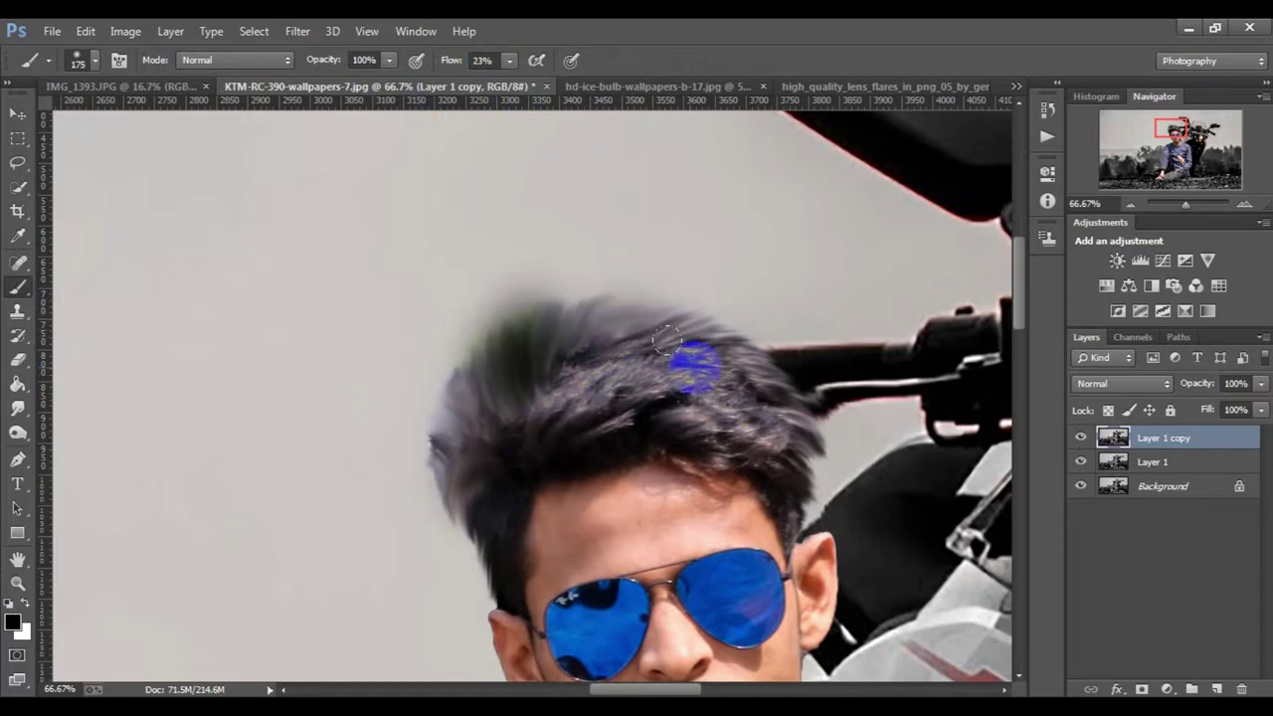
# Zoom in and smudge hair strands upward into the sky, undoing one bad stroke.
pyautogui.doubleClick(536, 350)
pyautogui.click(16, 408)
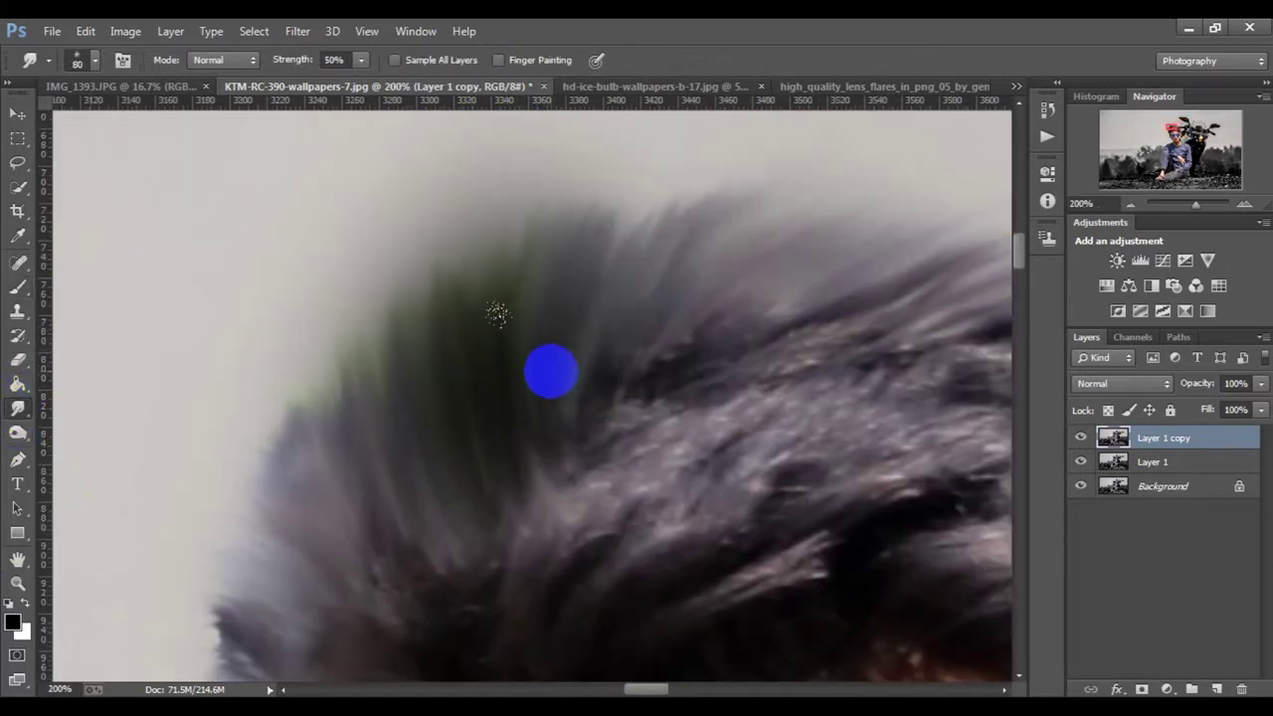
pyautogui.moveTo(551, 369)
pyautogui.mouseDown()
pyautogui.moveTo(531, 415)
pyautogui.moveTo(568, 250)
pyautogui.mouseUp()
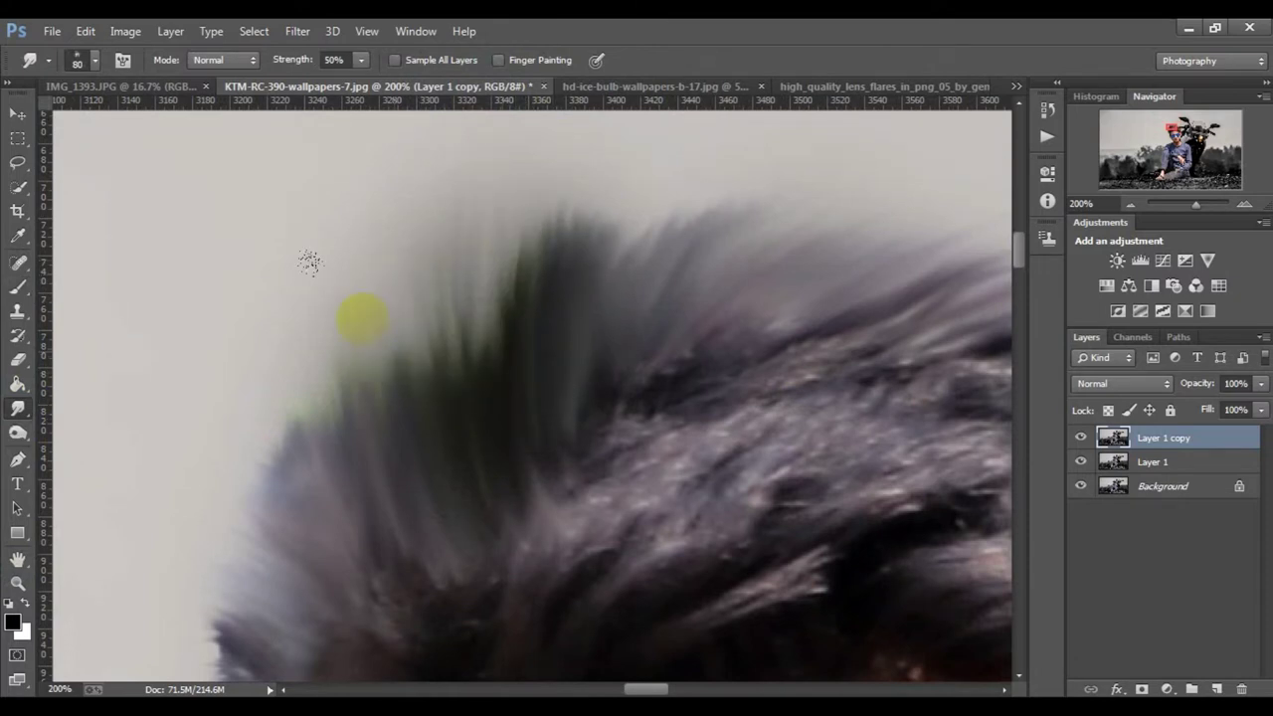
pyautogui.hotkey('ctrl', 'alt', 'z')
pyautogui.hotkey('ctrl', 'alt', 'z')
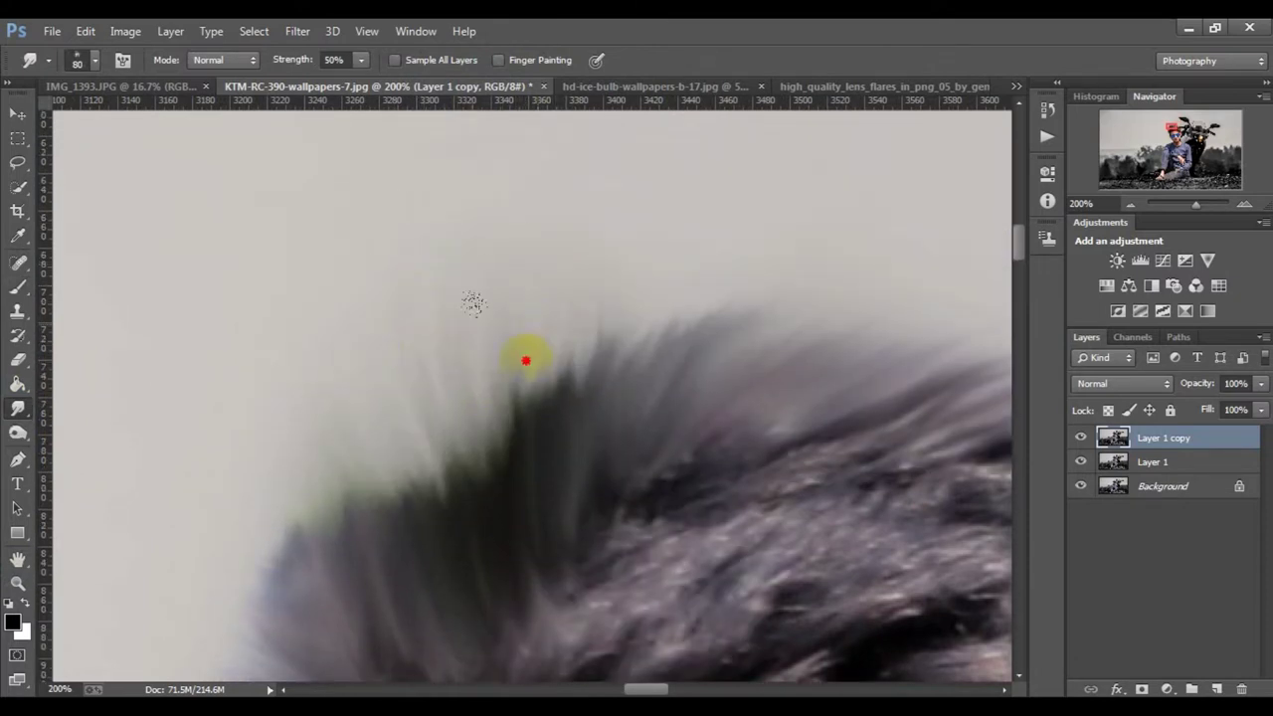
pyautogui.moveTo(472, 401); pyautogui.dragTo(349, 457)
pyautogui.moveTo(472, 398); pyautogui.dragTo(556, 279)
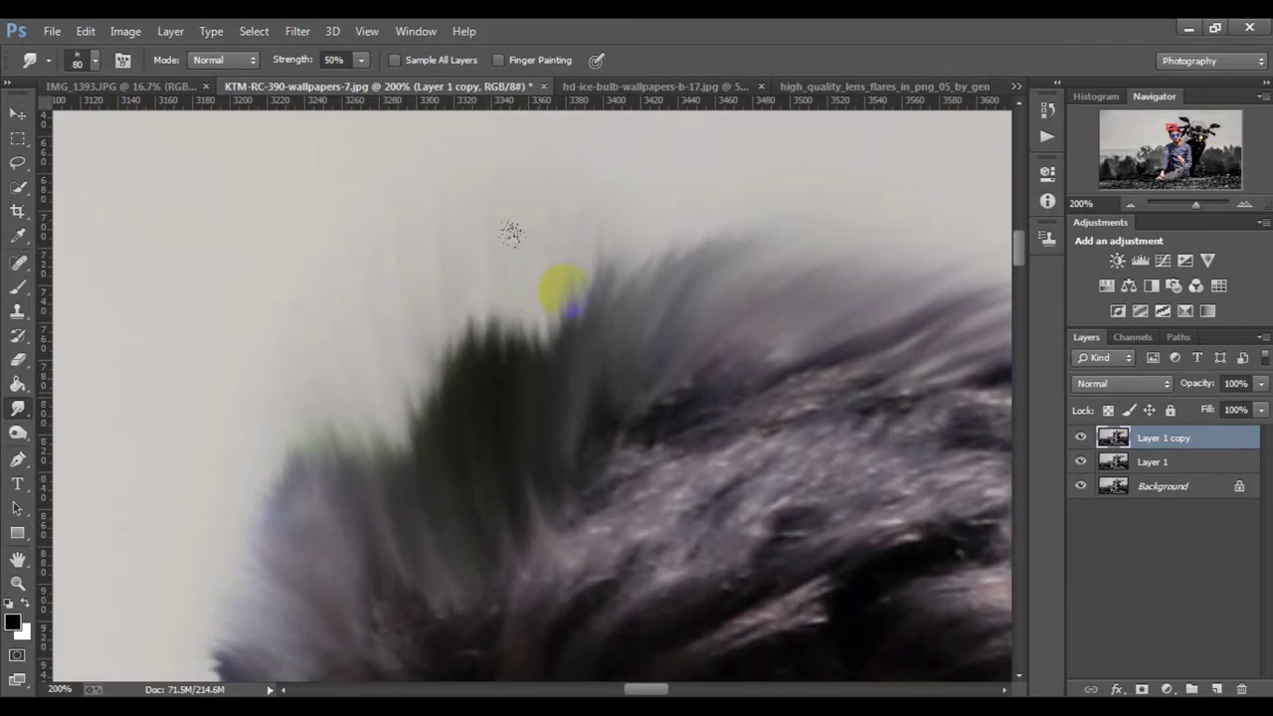
pyautogui.moveTo(392, 344)
pyautogui.mouseDown()
pyautogui.moveTo(414, 469)
pyautogui.moveTo(336, 434)
pyautogui.mouseUp()
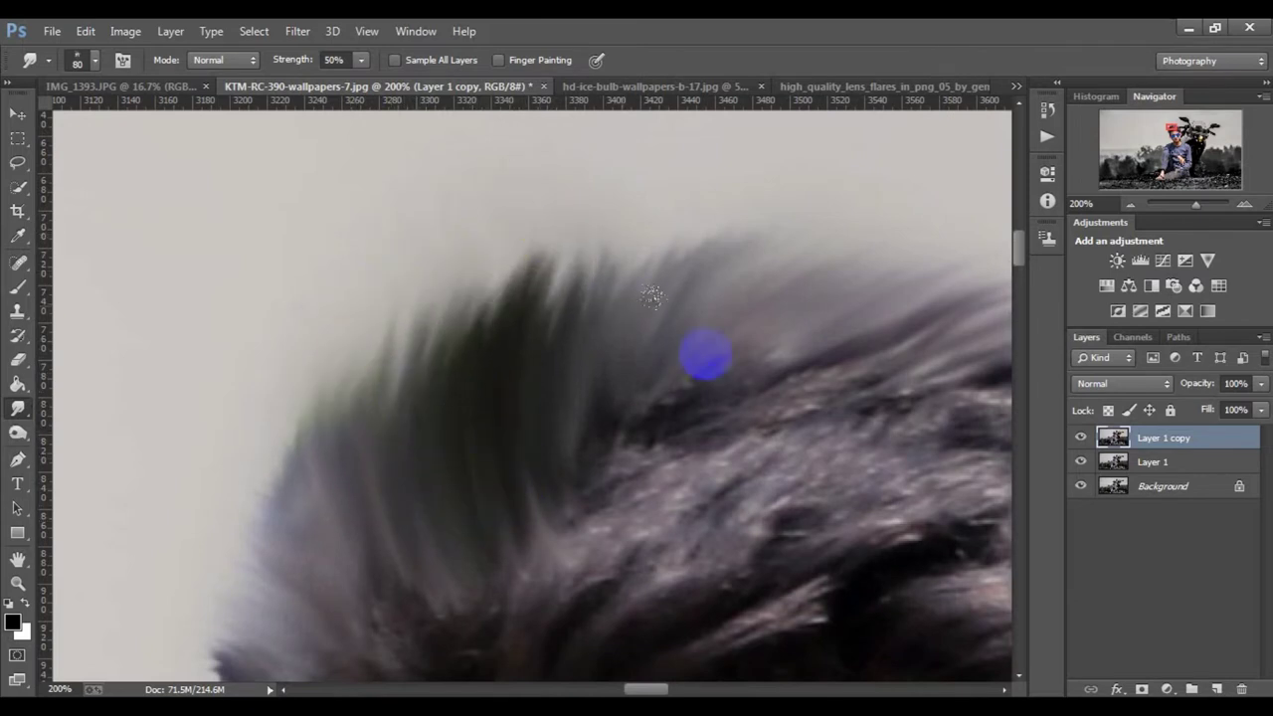
pyautogui.moveTo(702, 355)
pyautogui.mouseDown()
pyautogui.moveTo(642, 367)
pyautogui.moveTo(643, 384)
pyautogui.moveTo(558, 382)
pyautogui.mouseUp()
pyautogui.moveTo(505, 325); pyautogui.dragTo(758, 199)
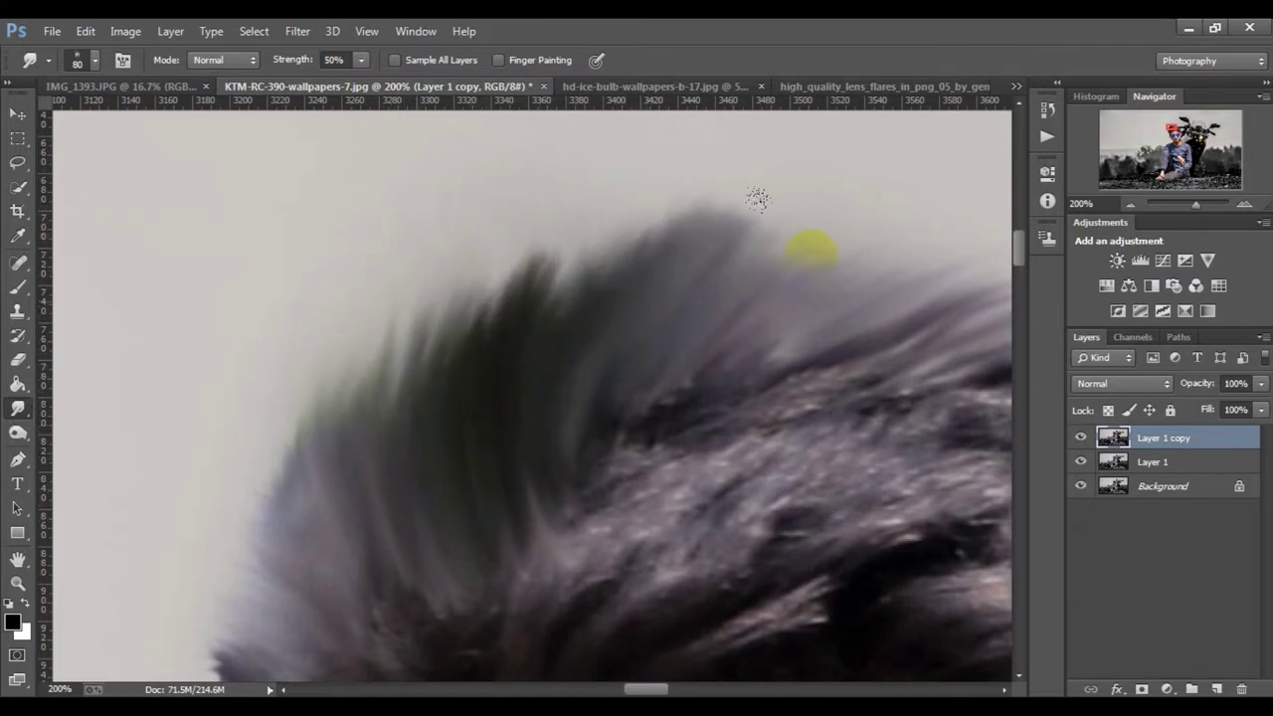
pyautogui.scroll(-4, 753, 292)
pyautogui.scroll(-2, 505, 250)
# Smudge more hair strands near the top of the head into the background.
pyautogui.scroll(1, 583, 233)
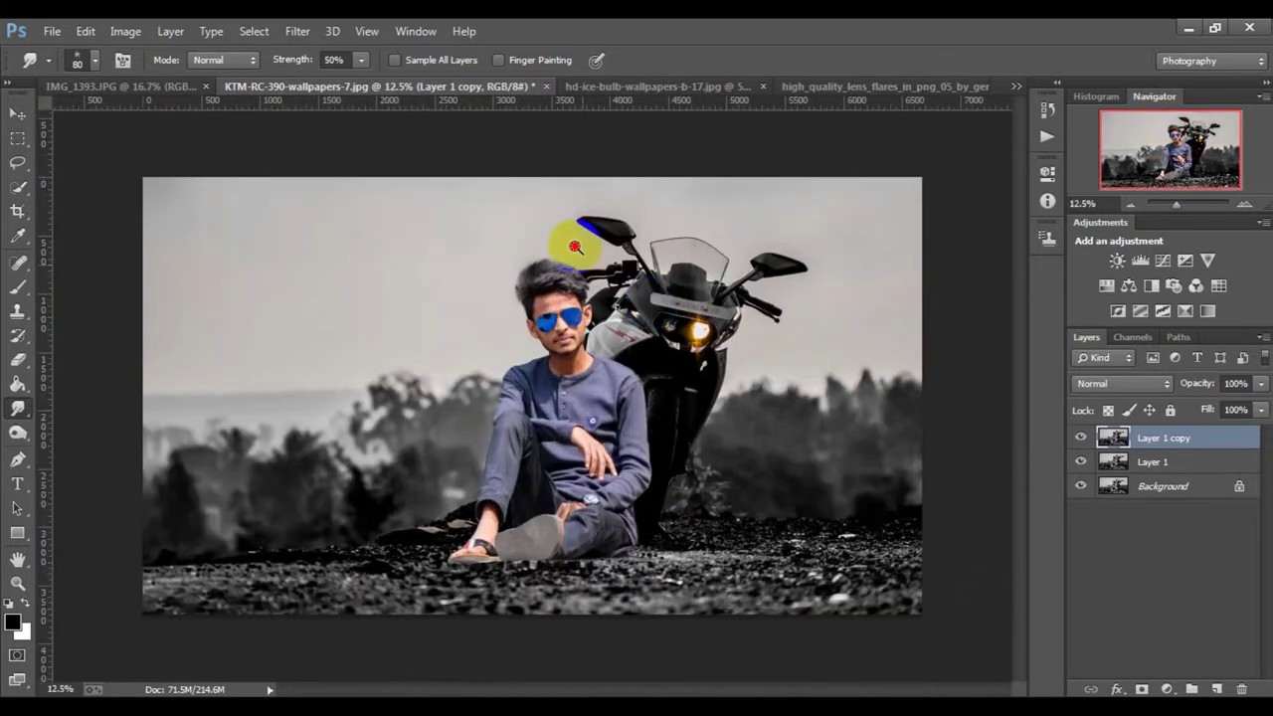
pyautogui.scroll(1, 551, 261)
pyautogui.scroll(3, 551, 262)
pyautogui.scroll(1, 571, 262)
pyautogui.moveTo(571, 307)
pyautogui.mouseDown()
pyautogui.moveTo(633, 347)
pyautogui.moveTo(417, 373)
pyautogui.moveTo(207, 378)
pyautogui.moveTo(148, 358)
pyautogui.moveTo(435, 238)
pyautogui.moveTo(430, 280)
pyautogui.moveTo(448, 269)
pyautogui.mouseUp()
pyautogui.scroll(-2, 369, 318)
pyautogui.scroll(1, 389, 341)
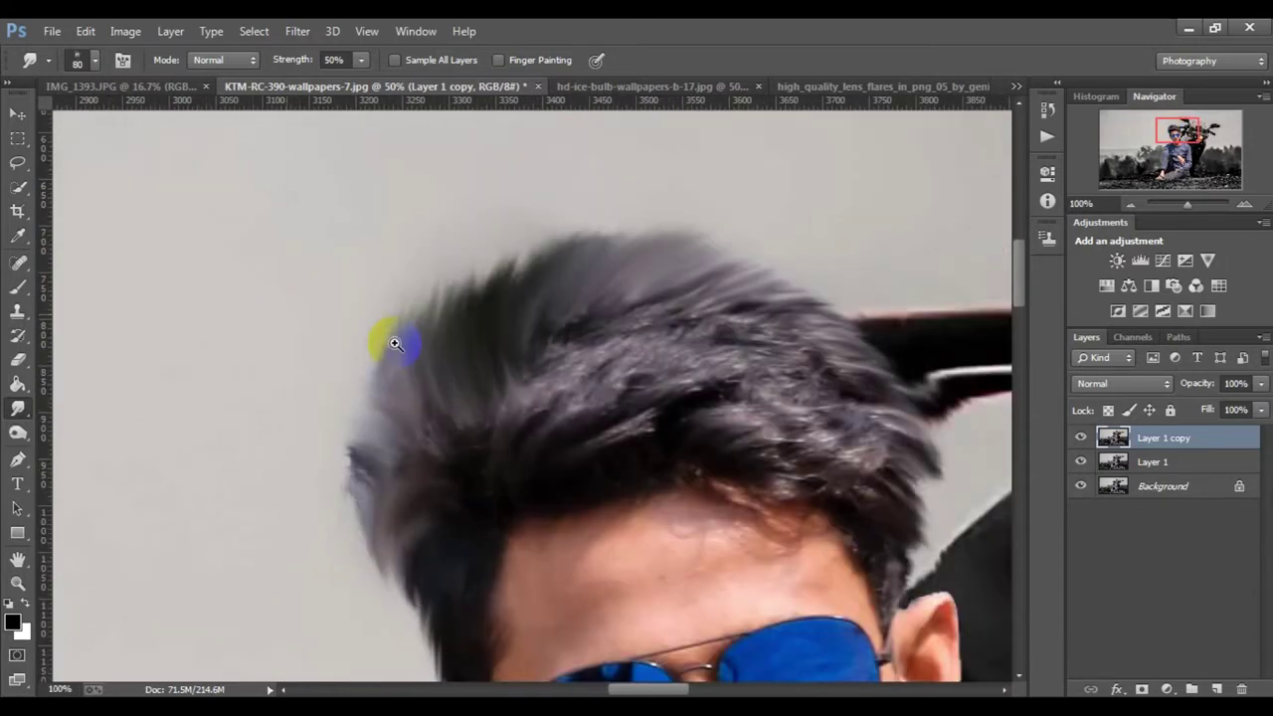
pyautogui.scroll(1, 502, 360)
pyautogui.scroll(1, 502, 360)
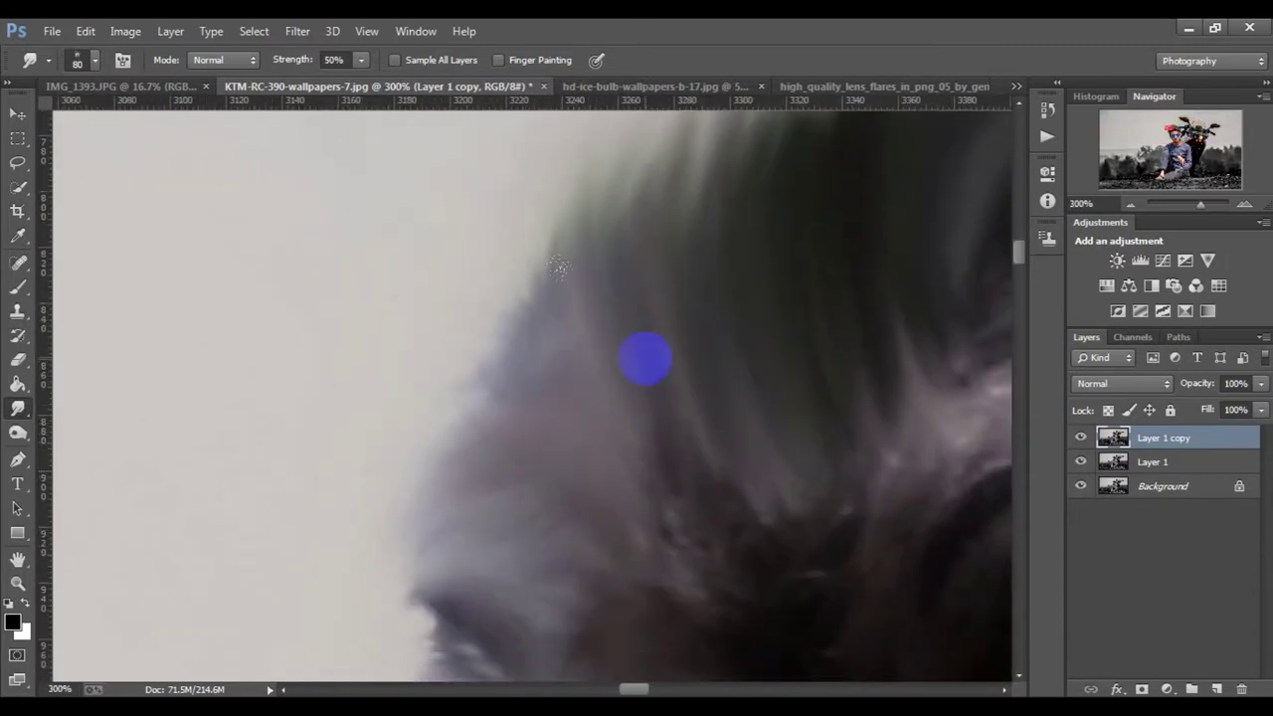
pyautogui.scroll(-2, 645, 355)
pyautogui.scroll(-2, 683, 269)
pyautogui.scroll(-3, 685, 272)
pyautogui.scroll(-1, 685, 272)
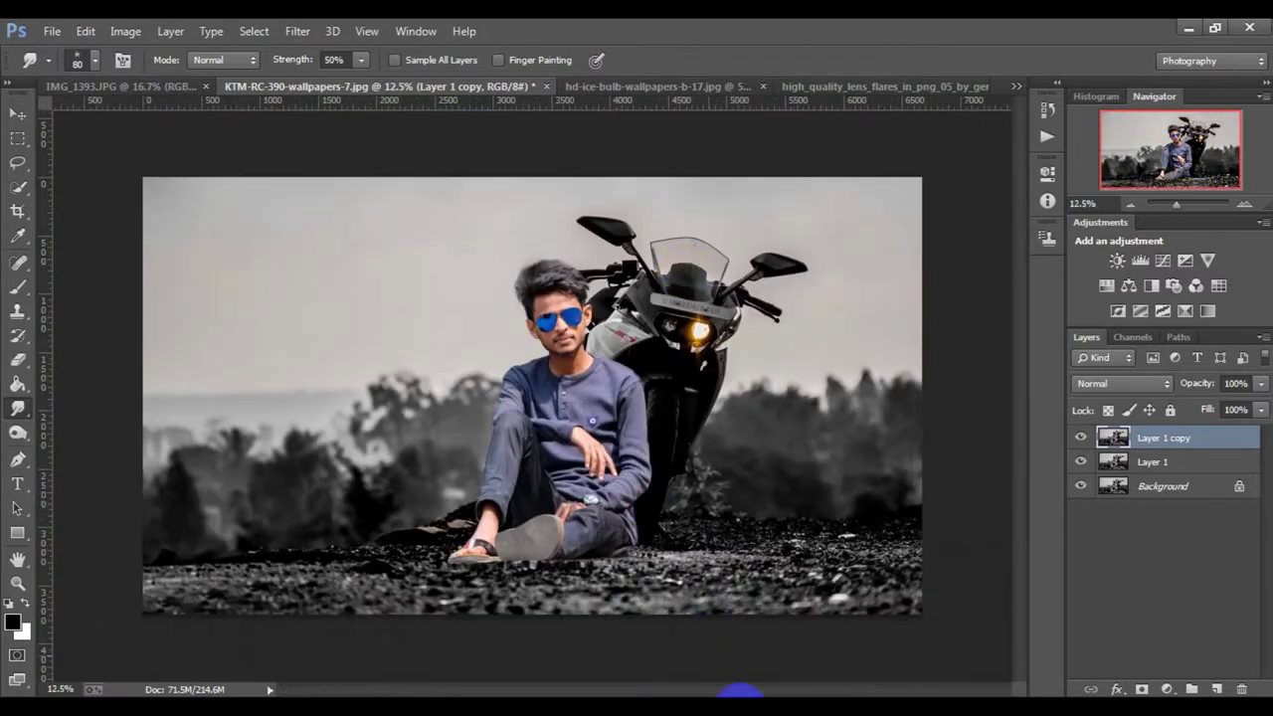
pyautogui.scroll(1, 512, 573)
pyautogui.scroll(2, 506, 588)
pyautogui.scroll(1, 506, 568)
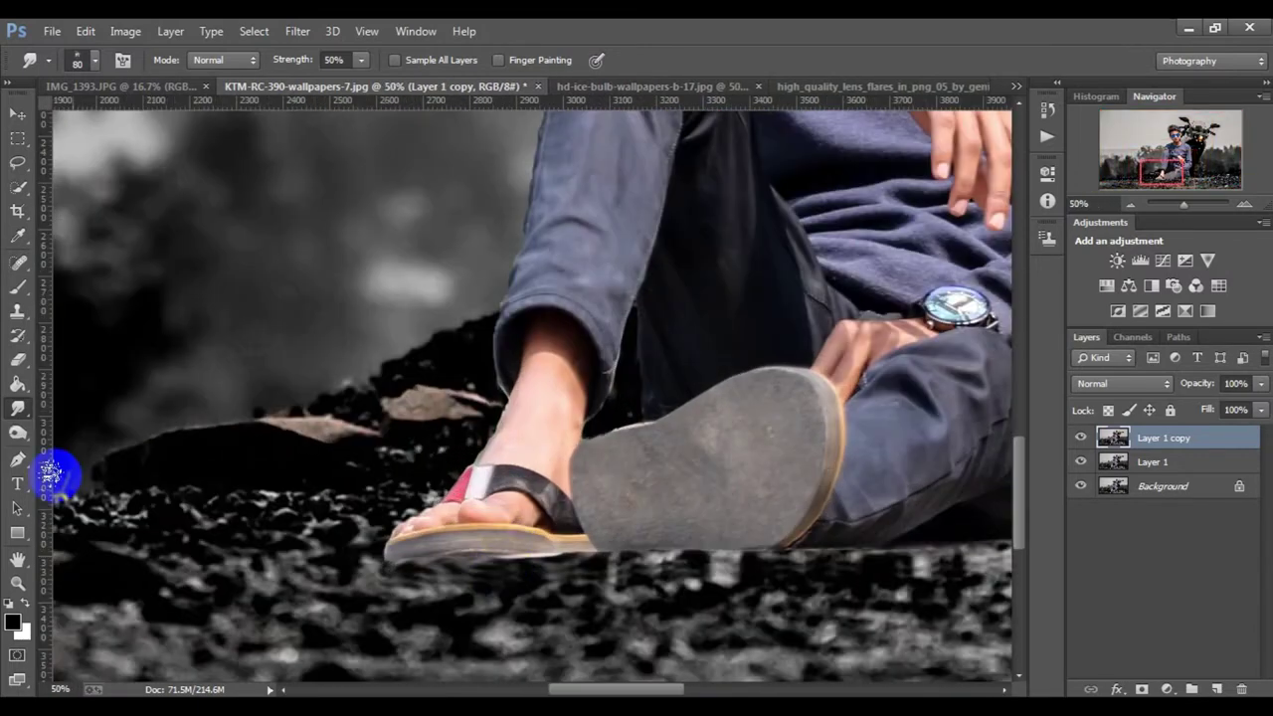
# Clone ground texture beneath the sandal, then duplicate the layer as Layer 1 copy 2.
pyautogui.click(18, 312)
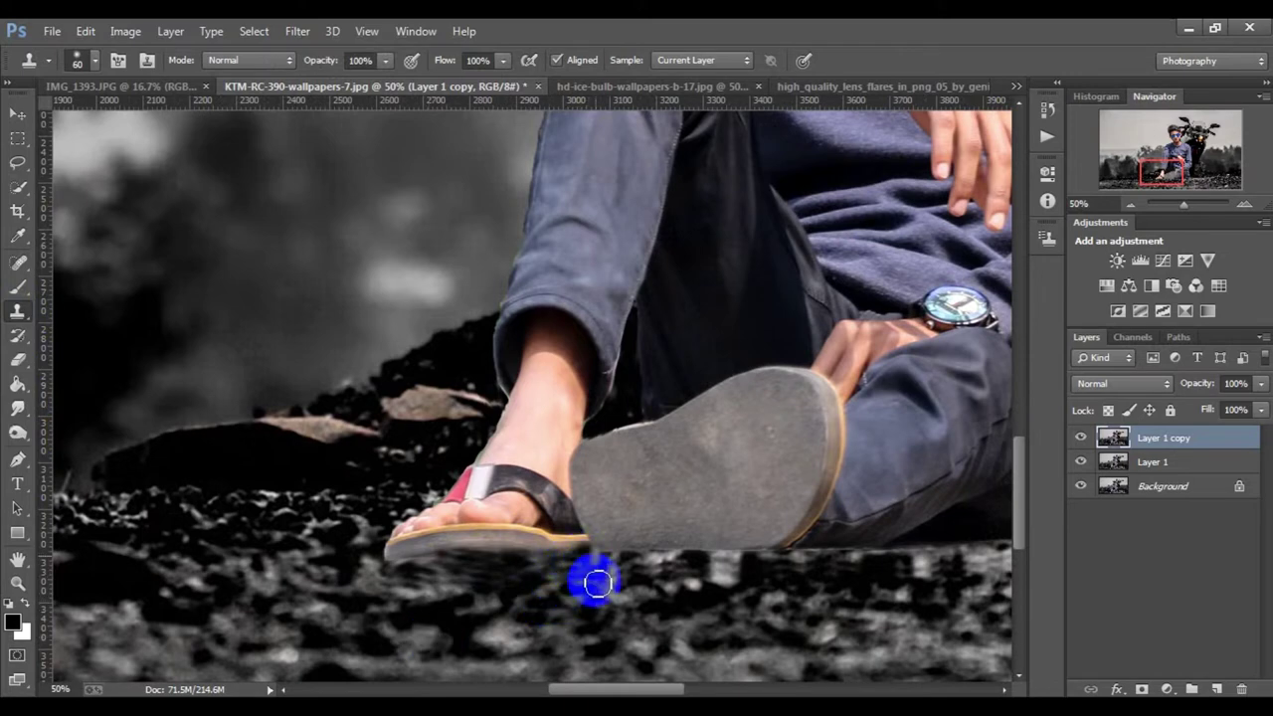
pyautogui.scroll(-4, 596, 567)
pyautogui.scroll(-2, 596, 567)
pyautogui.scroll(1, 367, 429)
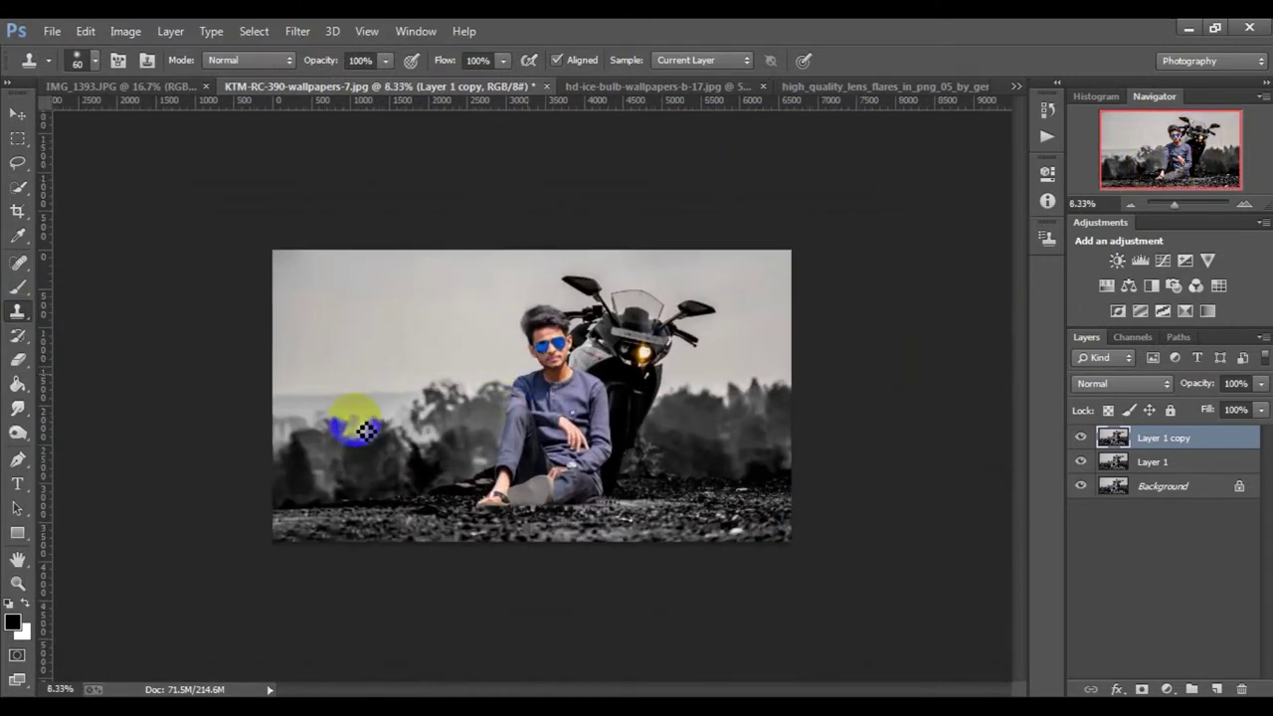
pyautogui.hotkey('ctrl', 'j')
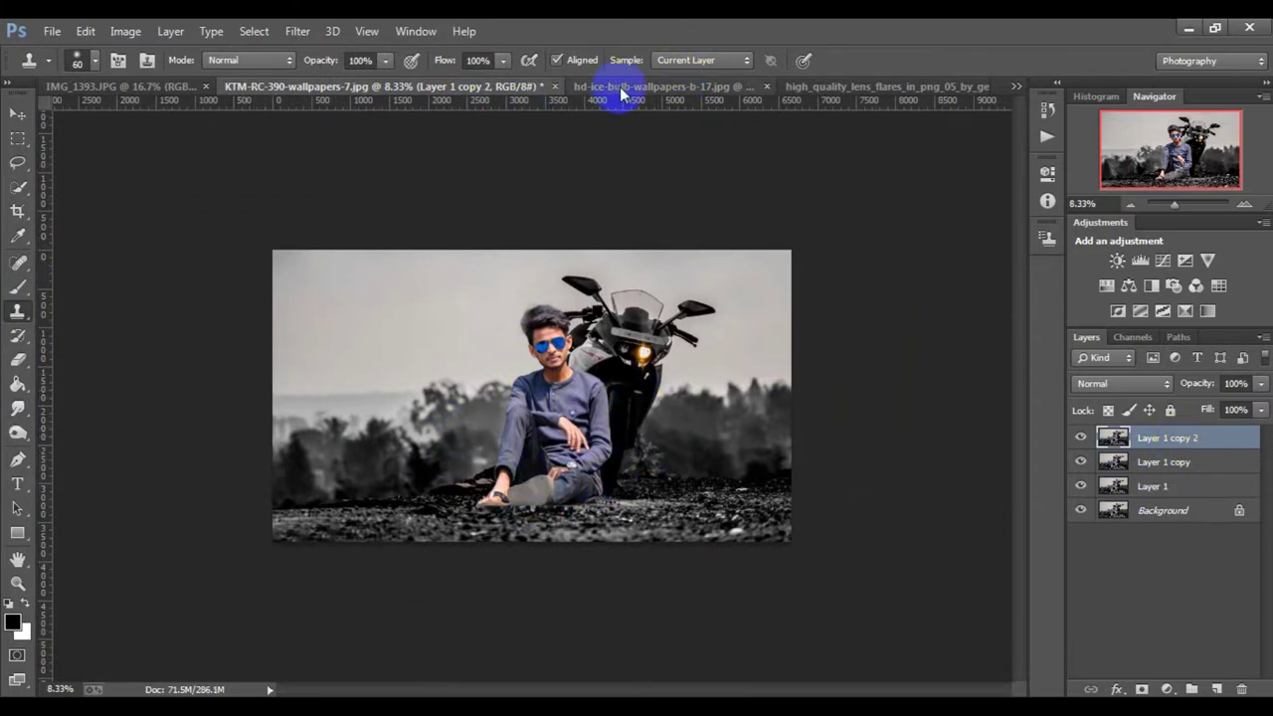
# Drag the bokeh lights photo into the bike scene as the right-side patch.
pyautogui.click(846, 87)
pyautogui.click(497, 87)
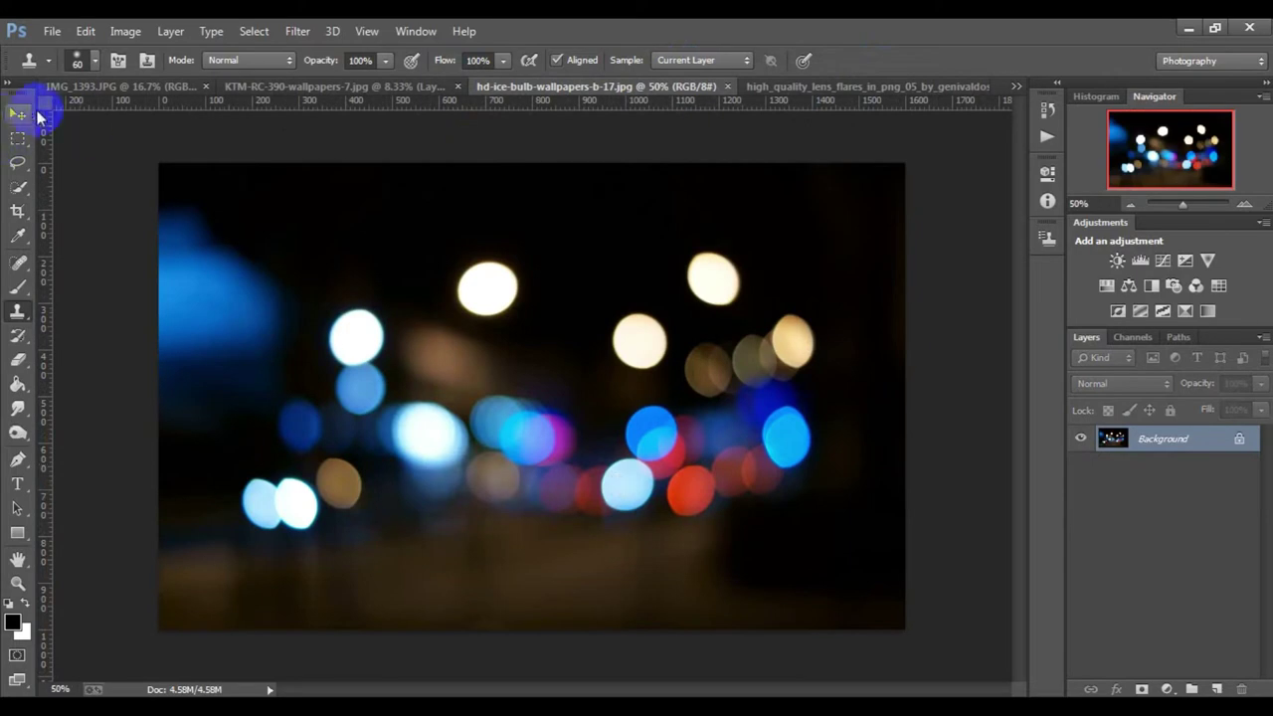
pyautogui.click(17, 114)
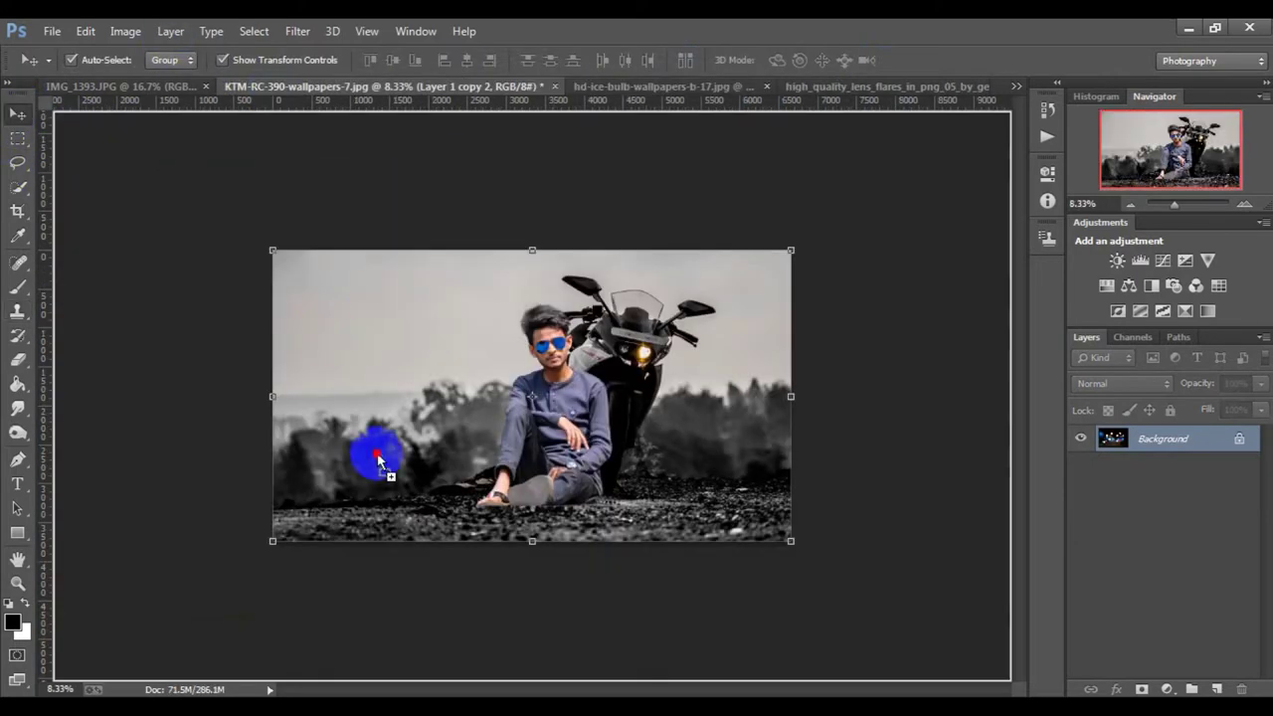
pyautogui.moveTo(276, 89)
pyautogui.mouseDown()
pyautogui.moveTo(386, 458)
pyautogui.moveTo(781, 455)
pyautogui.moveTo(795, 469)
pyautogui.moveTo(768, 450)
pyautogui.mouseUp()
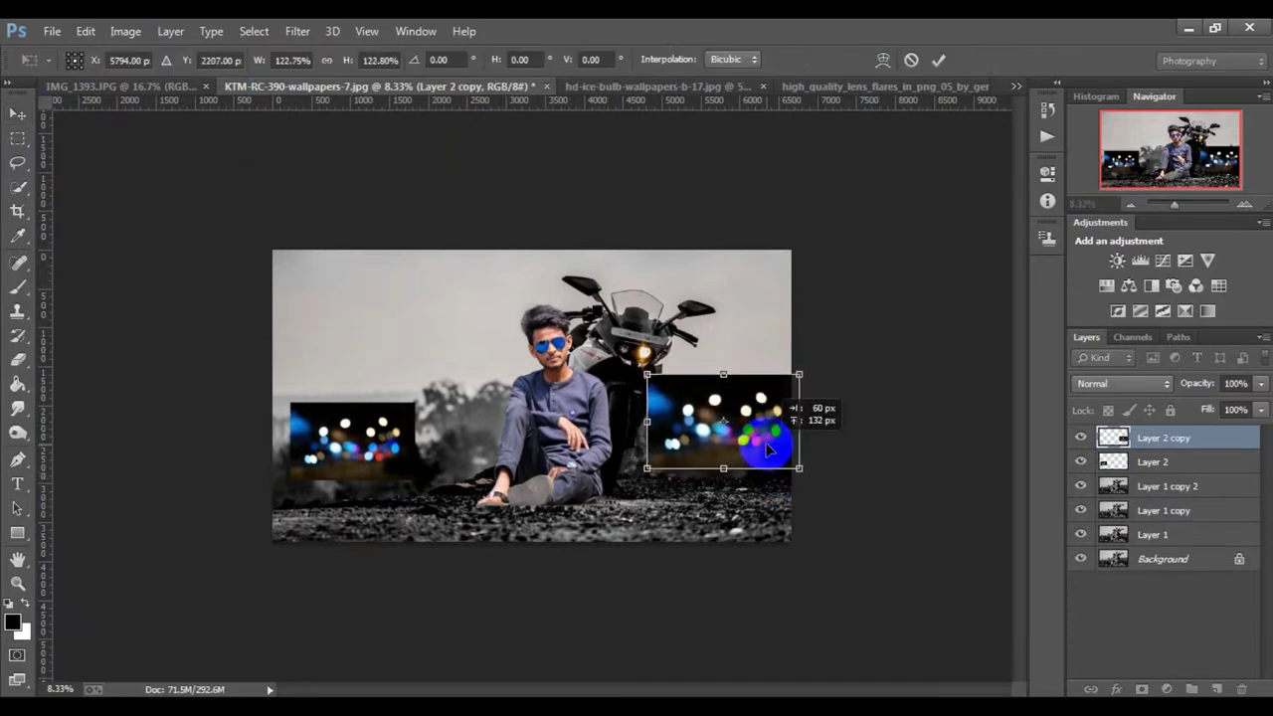
pyautogui.press('Return')
# Enlarge the left bokeh copy with Free Transform and raise it slightly.
pyautogui.click(403, 438)
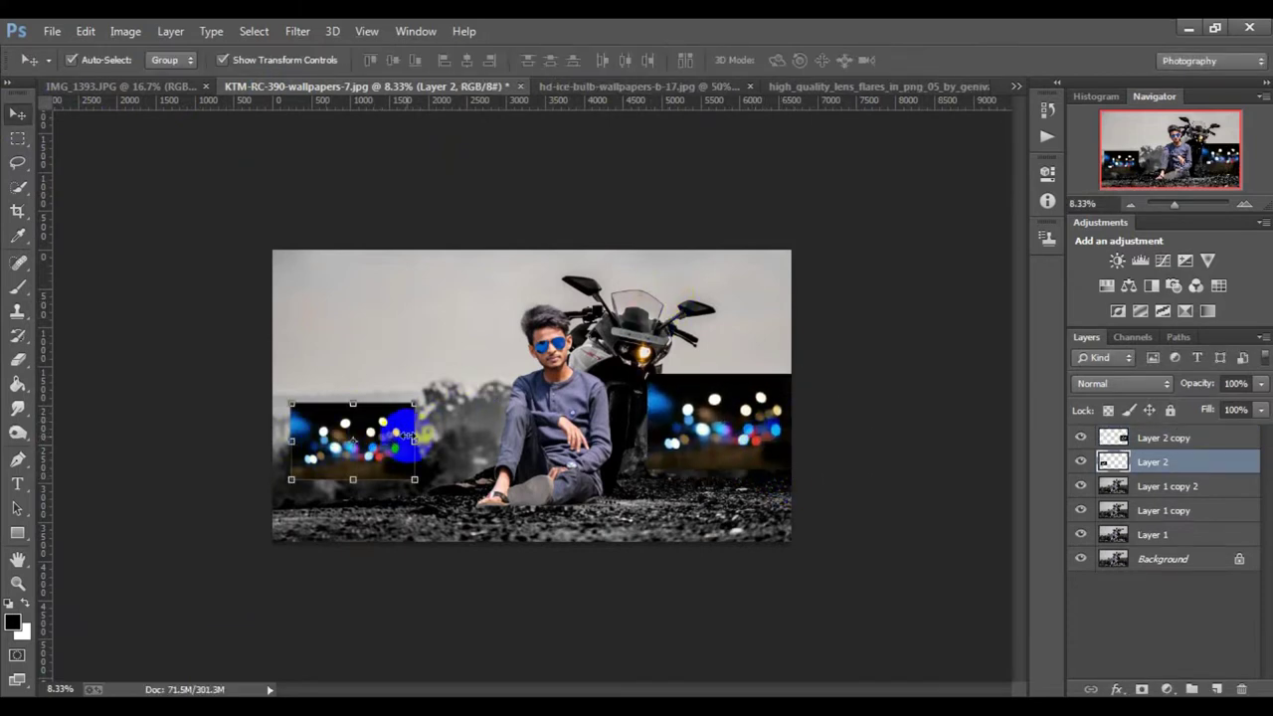
pyautogui.hotkey('ctrl', 't')
pyautogui.moveTo(401, 467)
pyautogui.mouseDown()
pyautogui.moveTo(409, 458)
pyautogui.moveTo(465, 497)
pyautogui.mouseUp()
pyautogui.click(938, 59)
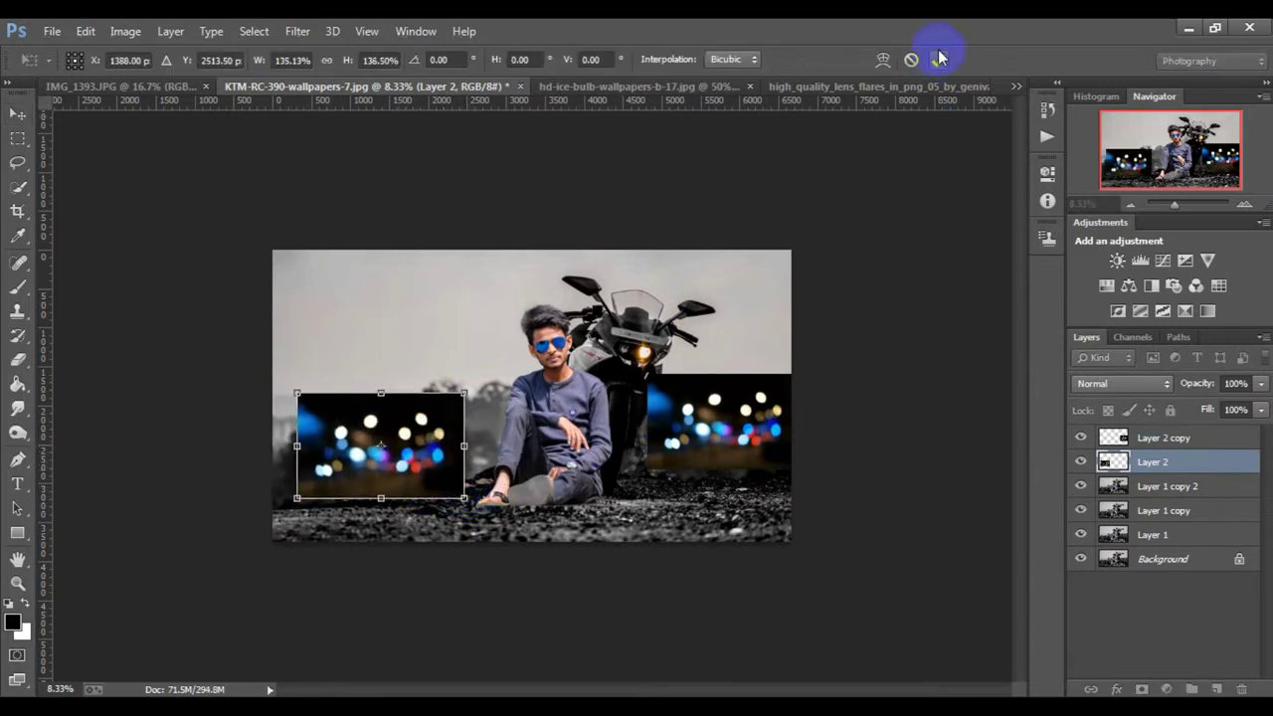
# Set both bokeh layers to Screen blend mode and add a layer mask to each.
pyautogui.keyDown('shift'); pyautogui.click(1152, 442); pyautogui.keyUp('shift')
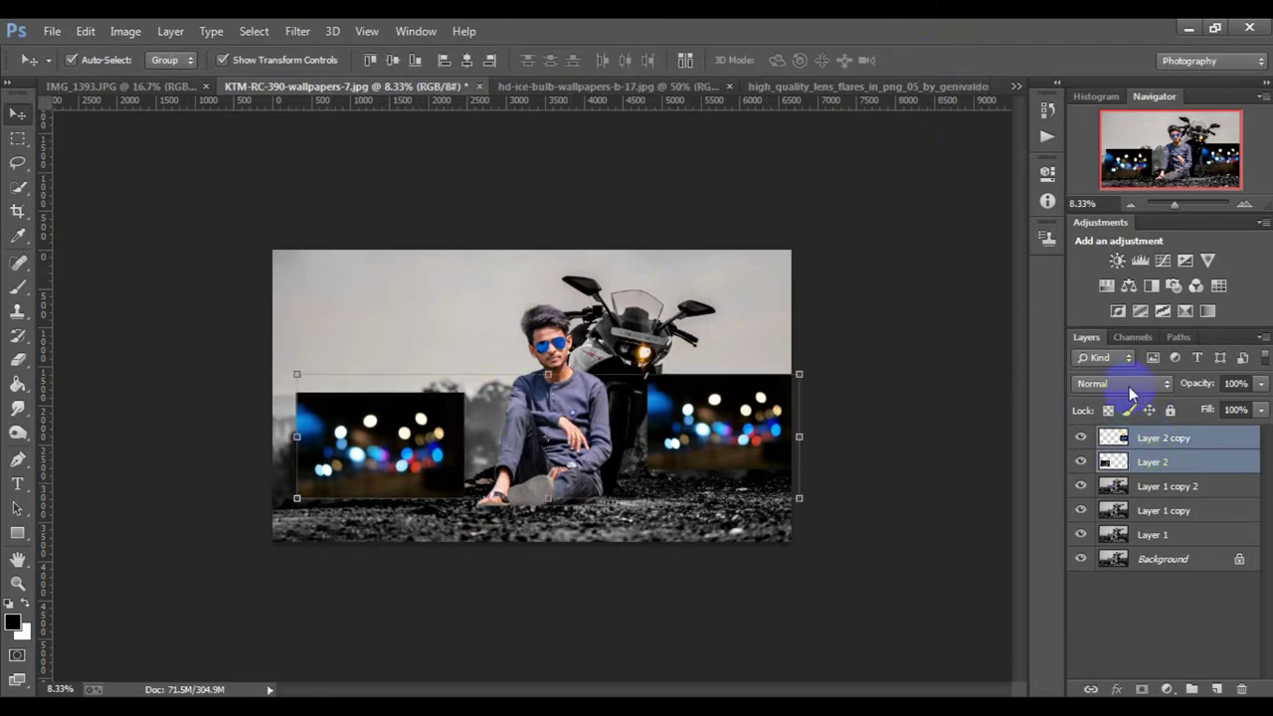
pyautogui.click(1121, 383)
pyautogui.click(1094, 166)
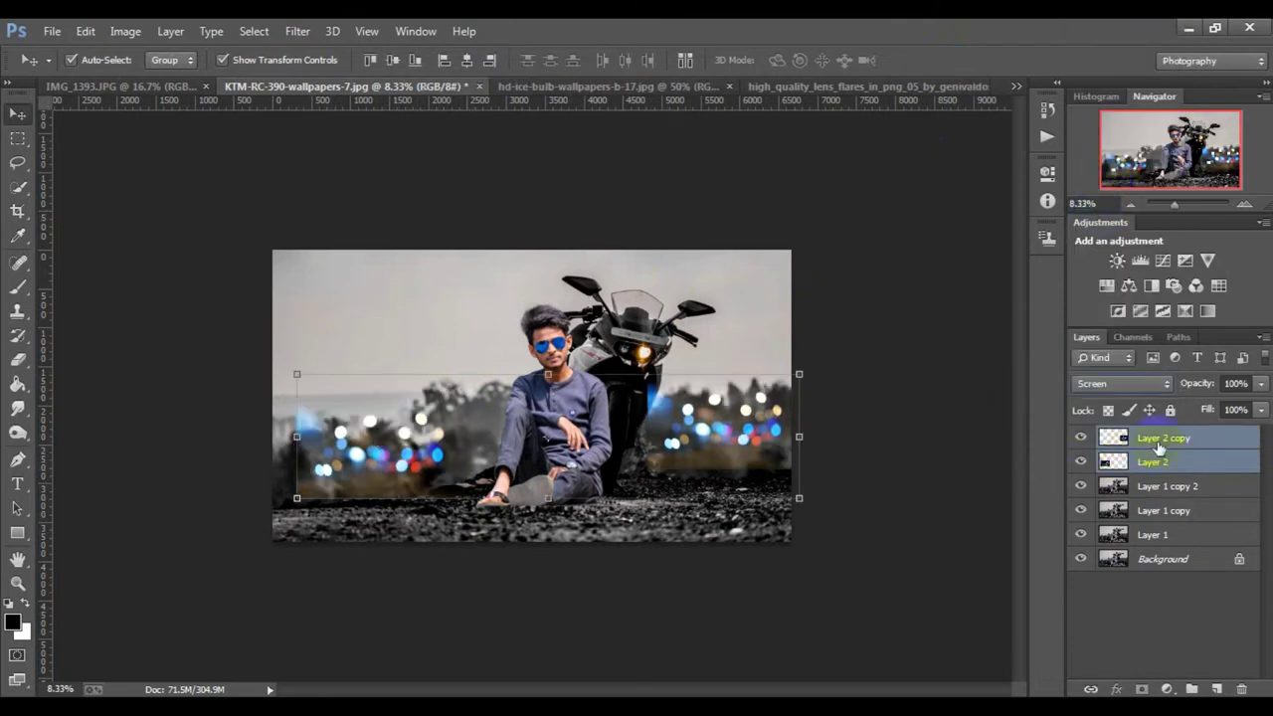
pyautogui.click(1159, 441)
pyautogui.click(1159, 462)
pyautogui.click(1142, 689)
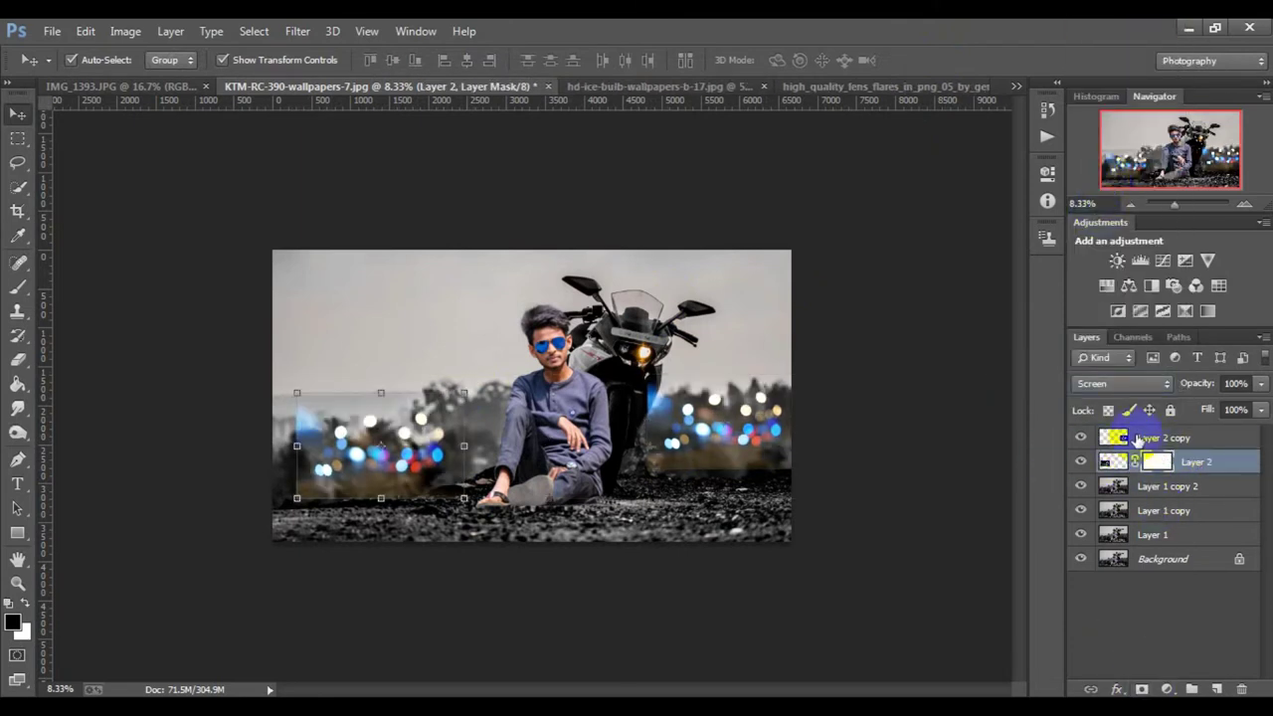
pyautogui.click(1154, 438)
pyautogui.click(1142, 689)
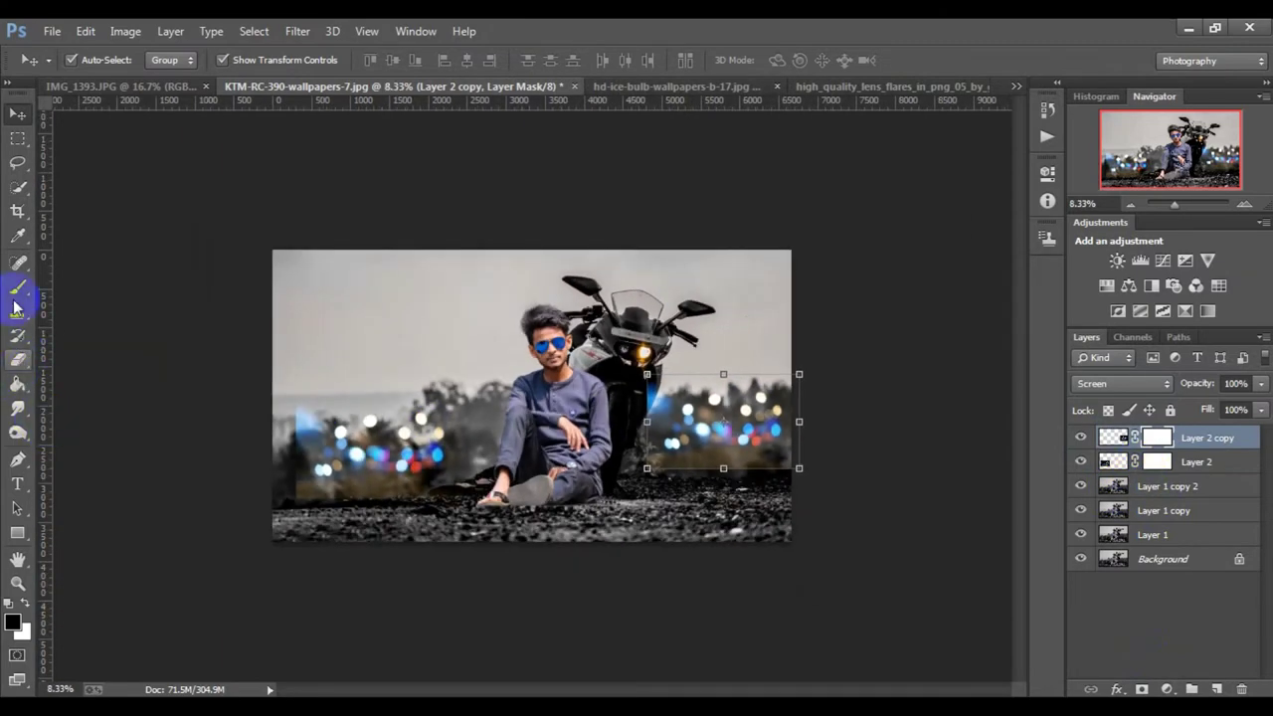
# With a large full-flow brush, mask out the right bokeh's lower edge along the ground.
pyautogui.click(16, 288)
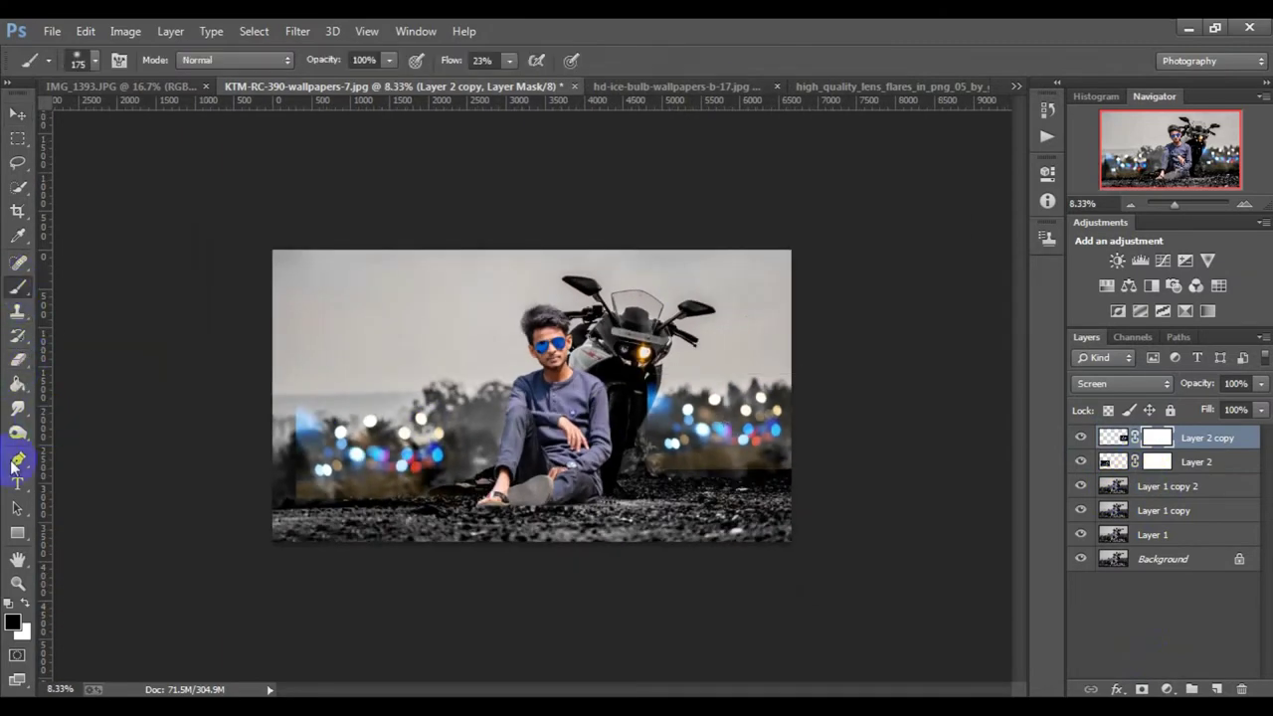
pyautogui.hotkey('ctrl', '+')
pyautogui.press(']')
pyautogui.press(']')
pyautogui.press(']')
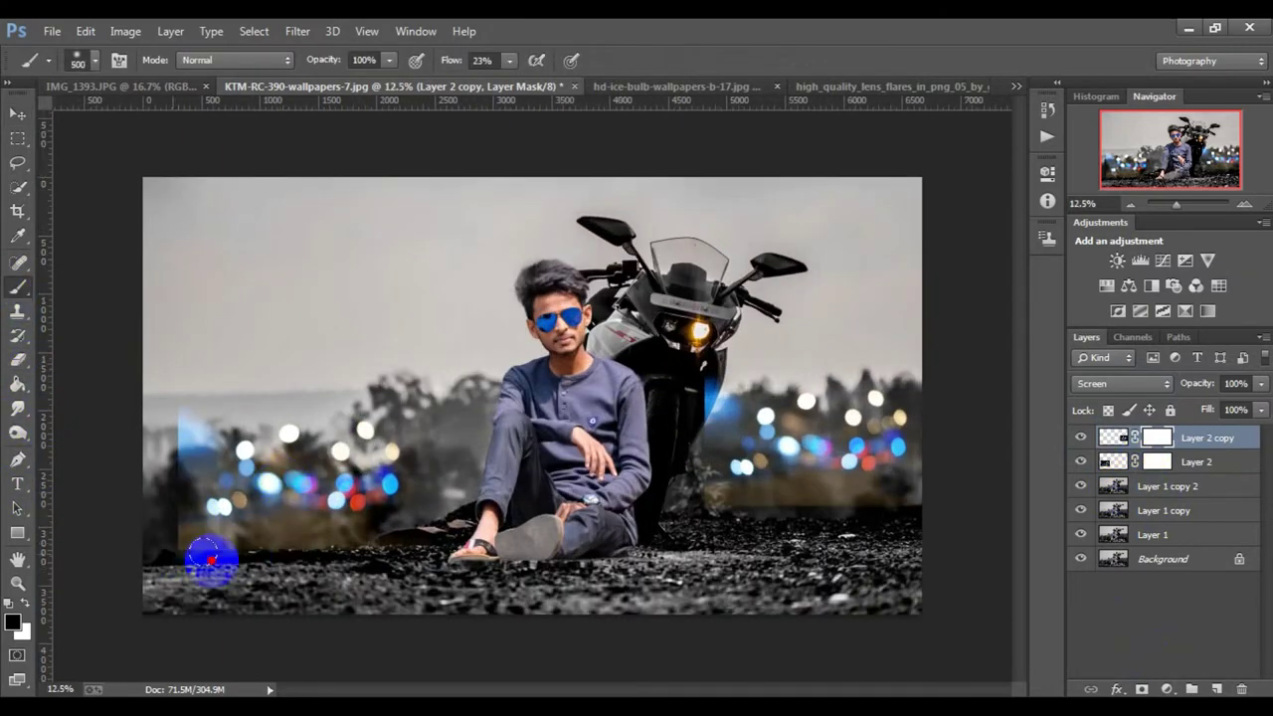
pyautogui.moveTo(211, 560); pyautogui.dragTo(775, 506)
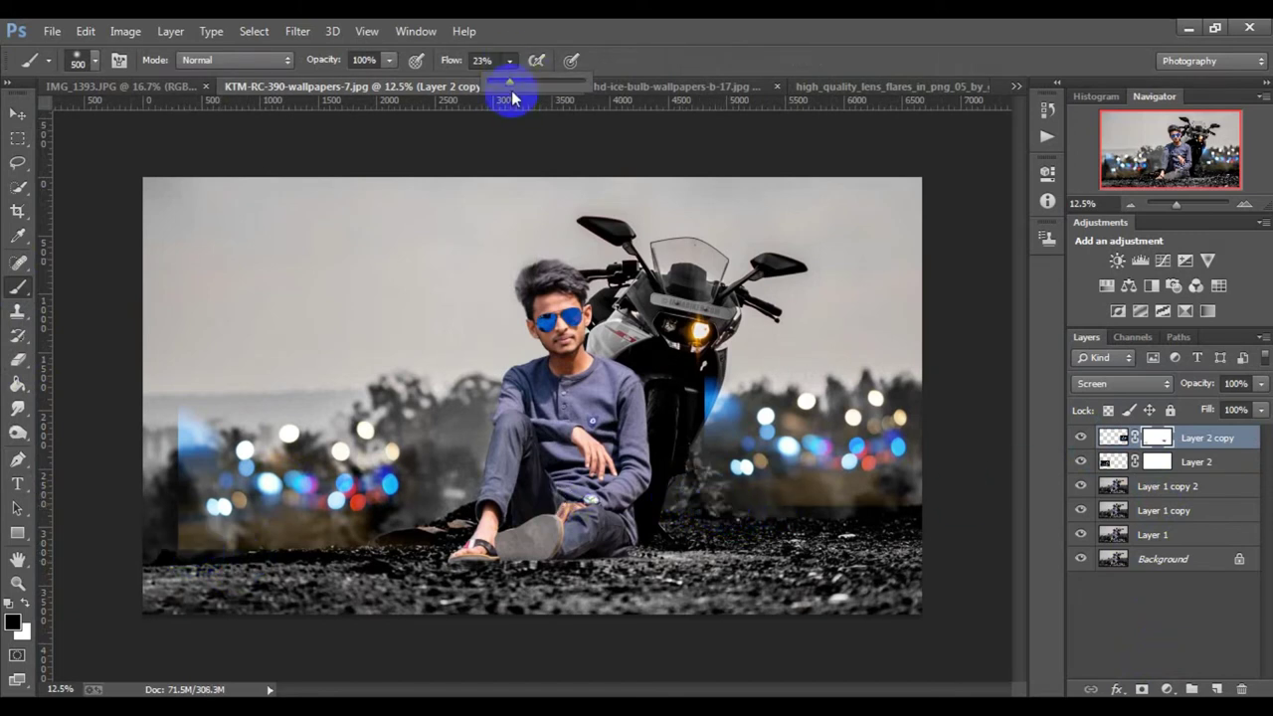
pyautogui.moveTo(511, 90); pyautogui.dragTo(586, 90)
pyautogui.moveTo(692, 362); pyautogui.dragTo(899, 519)
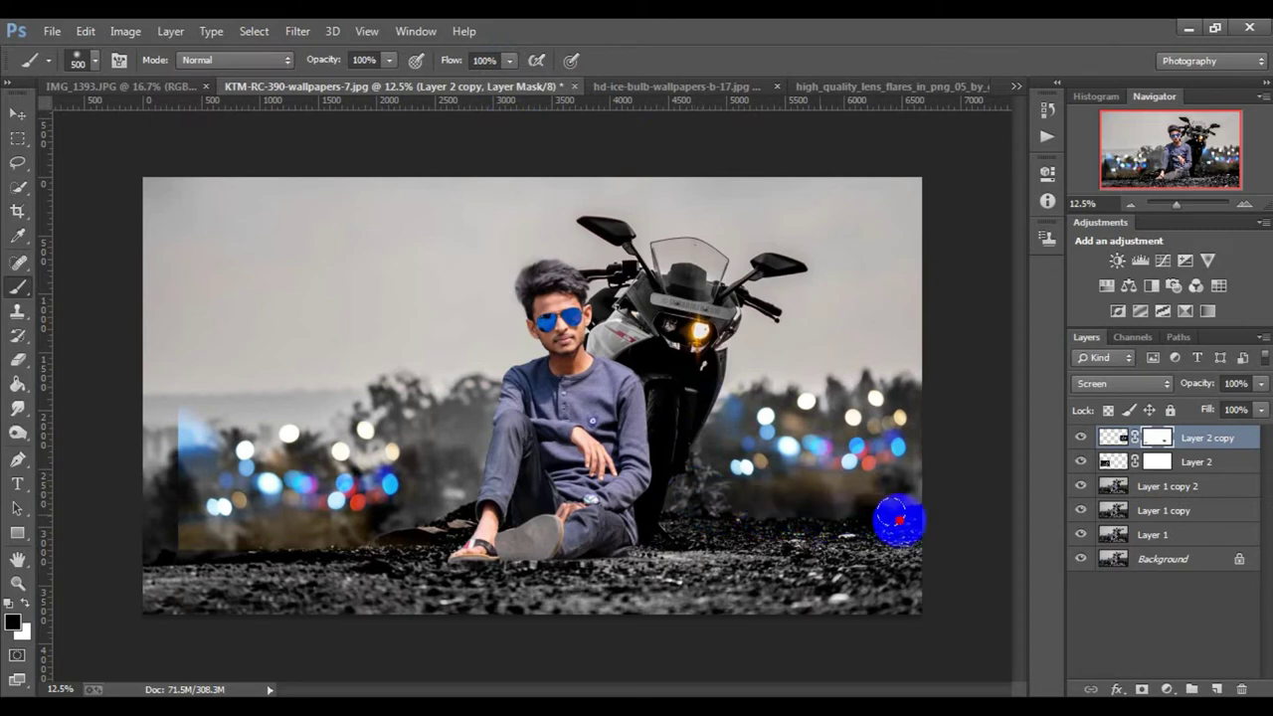
pyautogui.moveTo(498, 568); pyautogui.dragTo(250, 562)
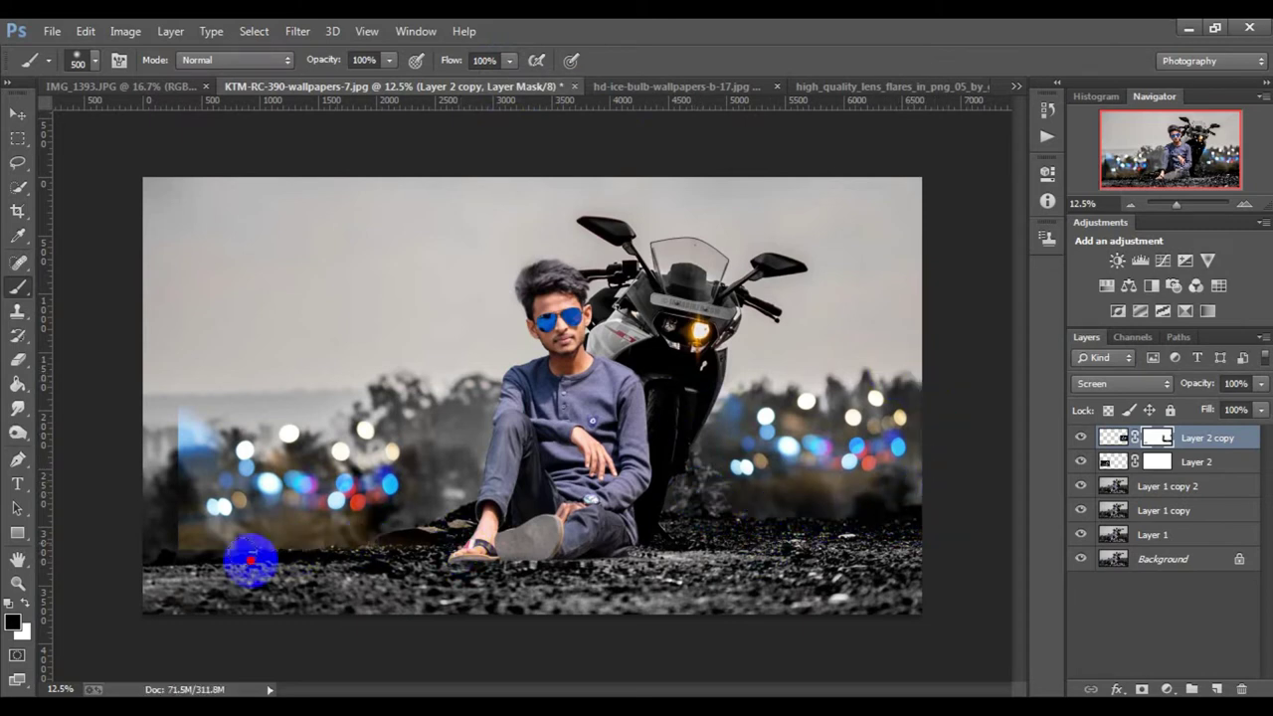
# On the left bokeh mask, paint away its lower edge near the ground.
pyautogui.click(1157, 461)
pyautogui.moveTo(364, 540)
pyautogui.mouseDown()
pyautogui.moveTo(176, 529)
pyautogui.moveTo(195, 393)
pyautogui.mouseUp()
pyautogui.moveTo(454, 492); pyautogui.dragTo(312, 540)
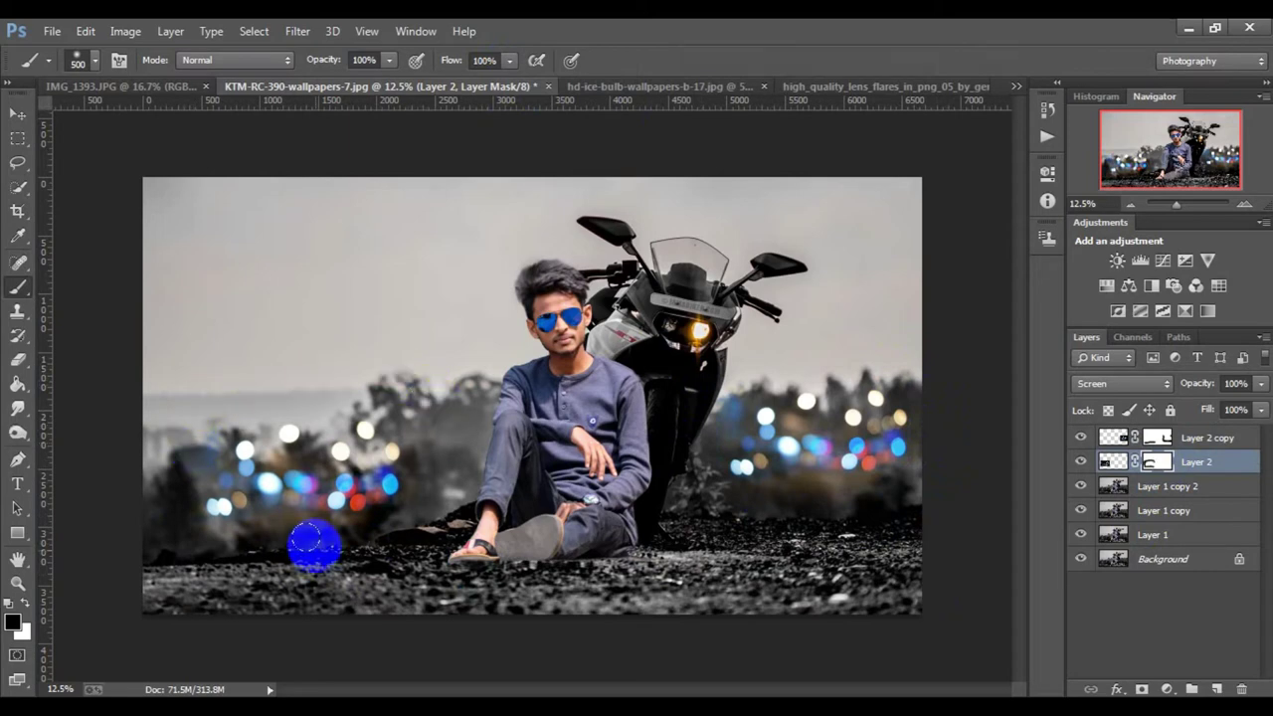
pyautogui.hotkey('ctrl', '-')
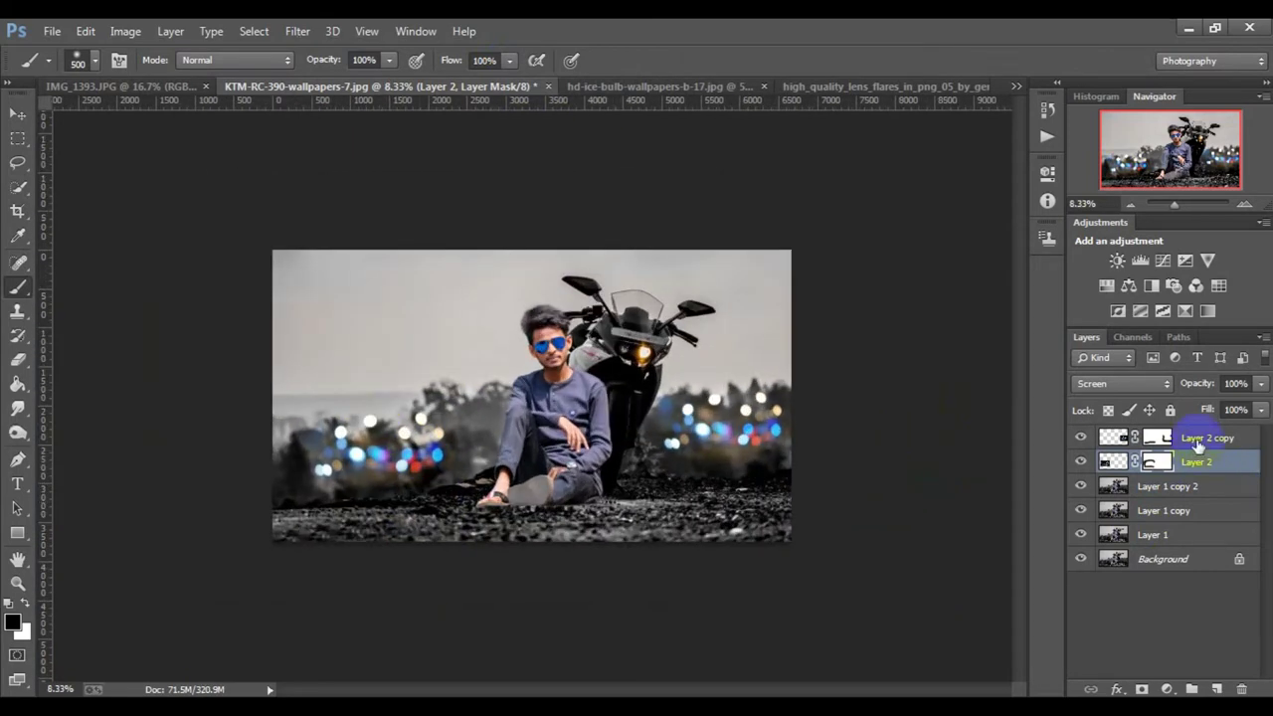
# Reposition and slightly enlarge the left and right bokeh patches.
pyautogui.press('v')
pyautogui.moveTo(377, 448); pyautogui.dragTo(469, 512)
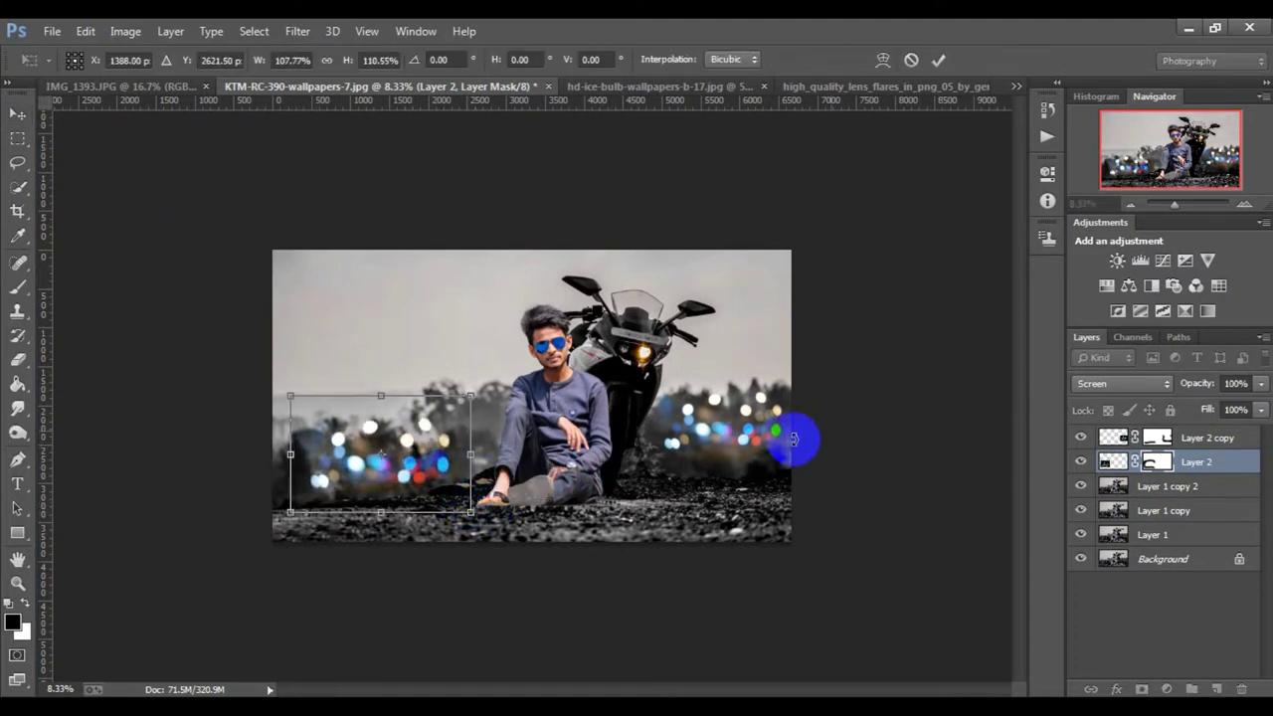
pyautogui.press('Return')
pyautogui.click(733, 442)
pyautogui.click(799, 490)
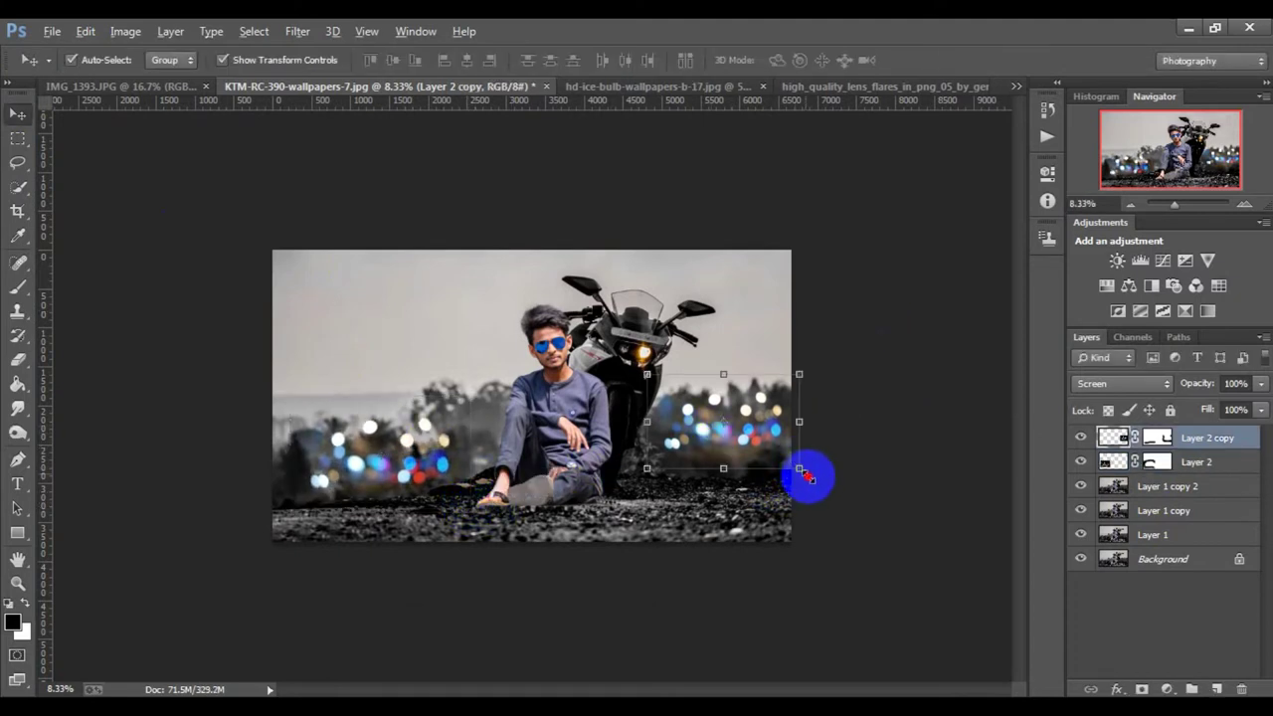
pyautogui.moveTo(803, 473); pyautogui.dragTo(811, 479)
pyautogui.moveTo(744, 441); pyautogui.dragTo(748, 447)
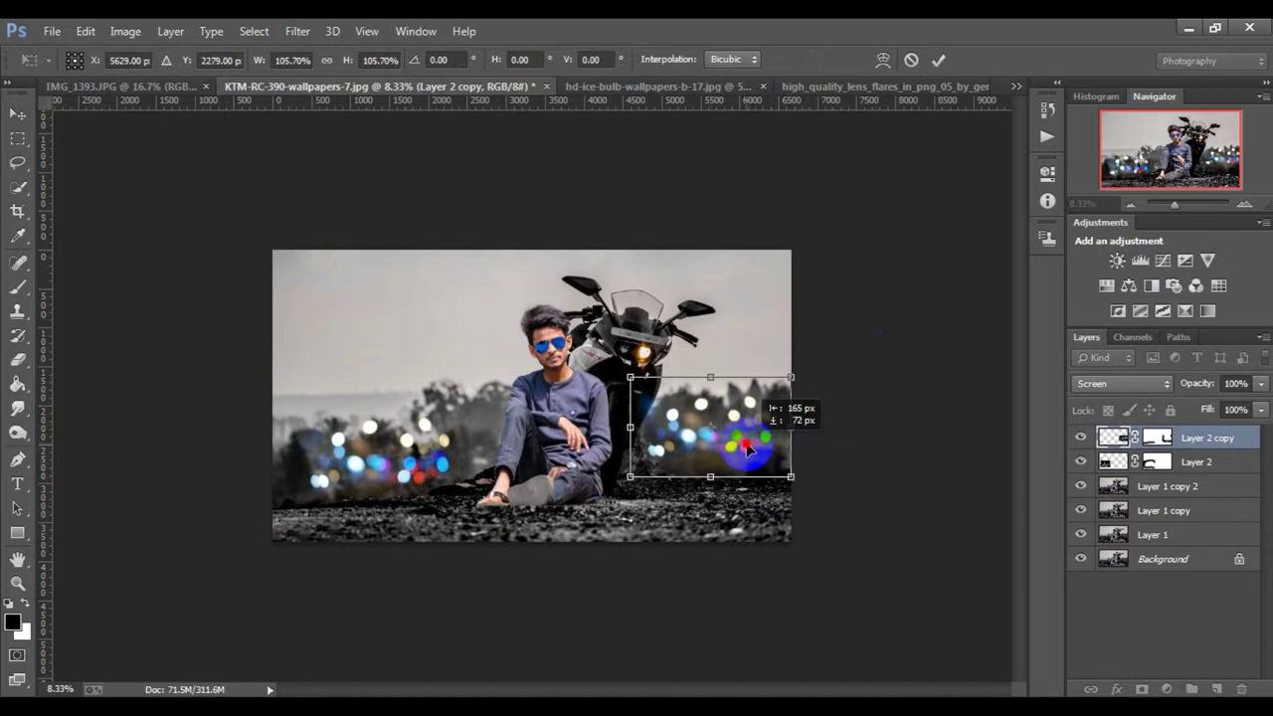
pyautogui.click(938, 58)
# Merge the right bokeh layer down into the left one, applying its mask.
pyautogui.click(376, 474)
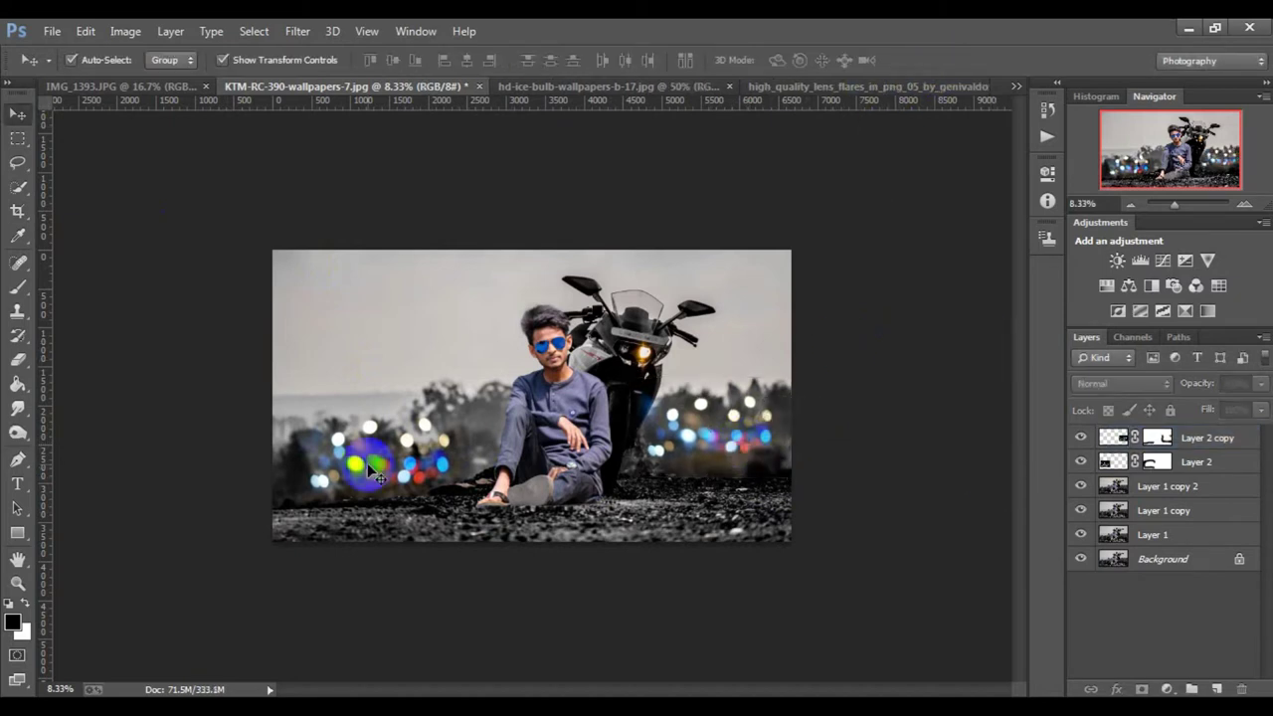
pyautogui.click(1157, 437)
pyautogui.rightClick(1157, 438)
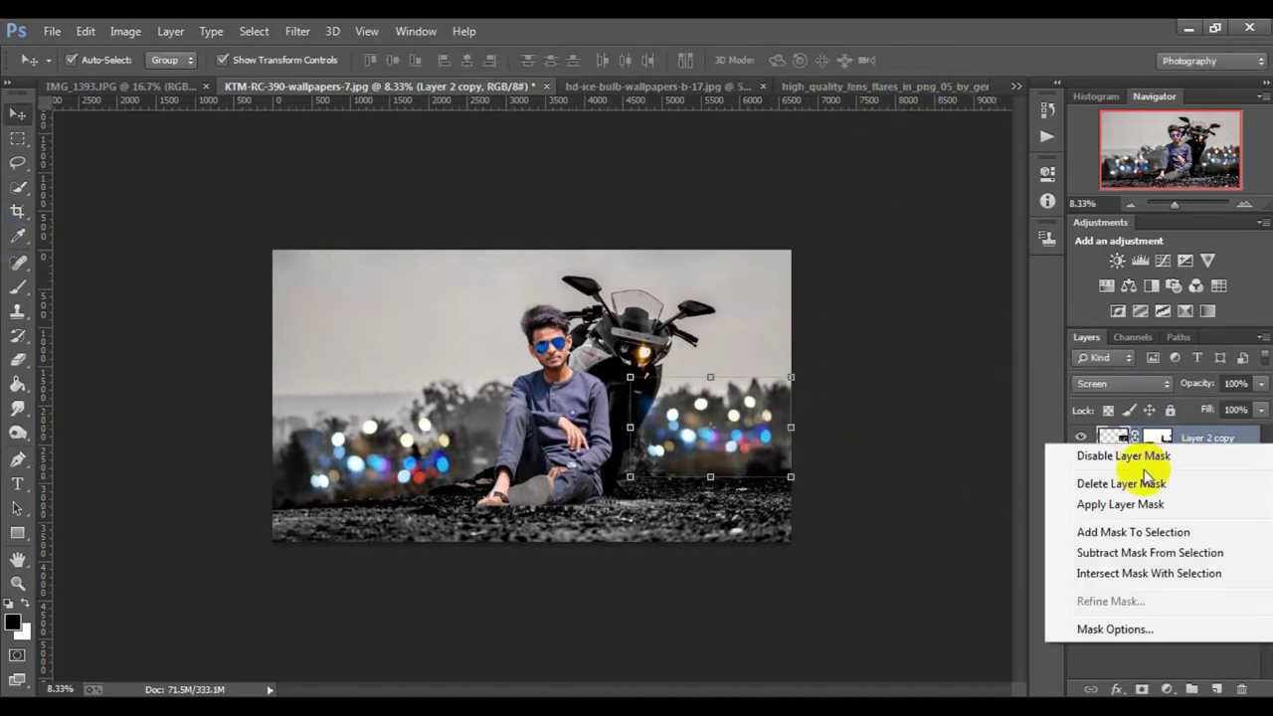
pyautogui.click(1188, 463)
pyautogui.rightClick(1154, 437)
pyautogui.click(808, 552)
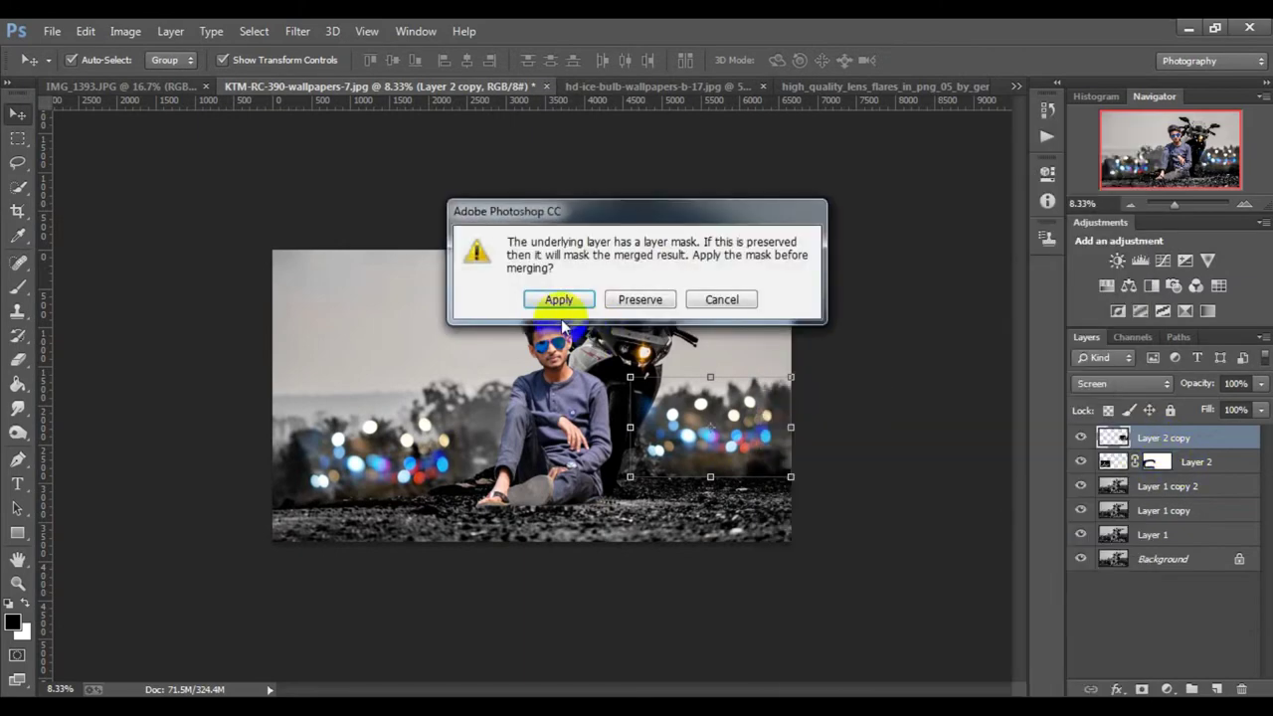
pyautogui.click(566, 297)
# Apply a Gaussian Blur to the merged bokeh layer.
pyautogui.click(297, 31)
pyautogui.moveTo(306, 255)
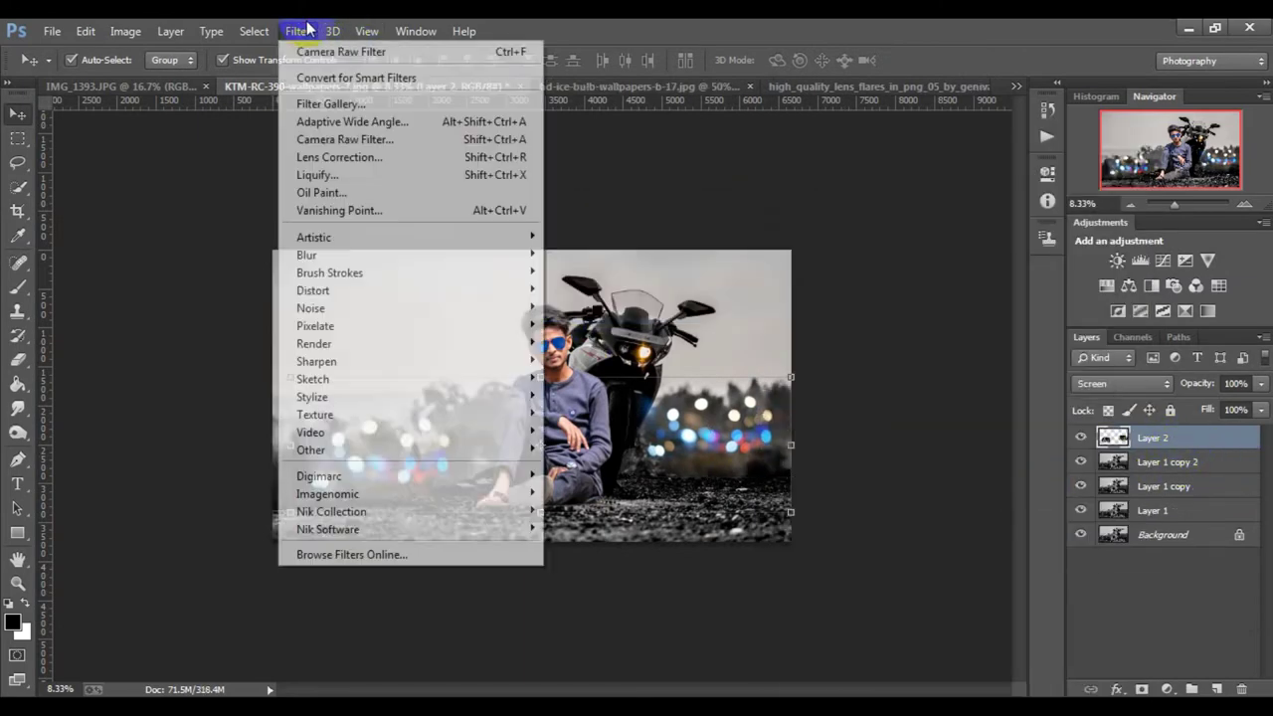
pyautogui.click(587, 398)
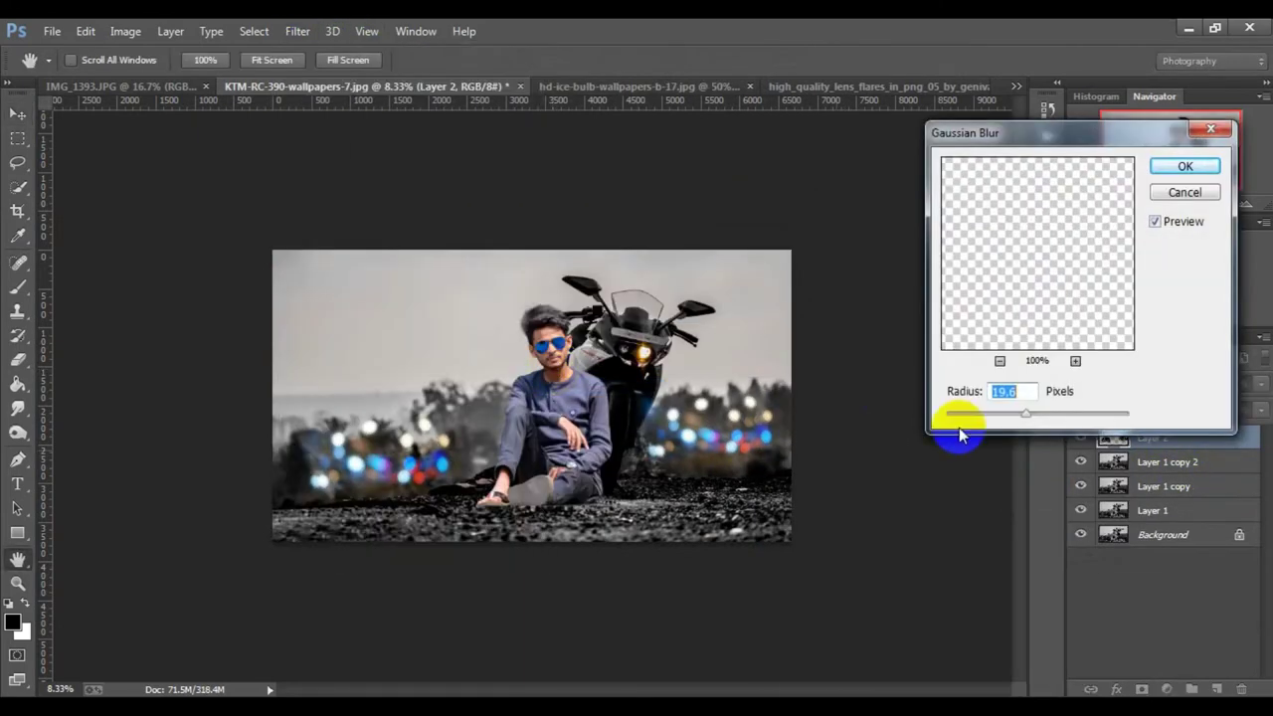
pyautogui.click(1194, 166)
# Clone over gaps in the bokeh near the bike with the Clone Stamp.
pyautogui.keyDown('alt'); pyautogui.click(332, 491); pyautogui.keyUp('alt')
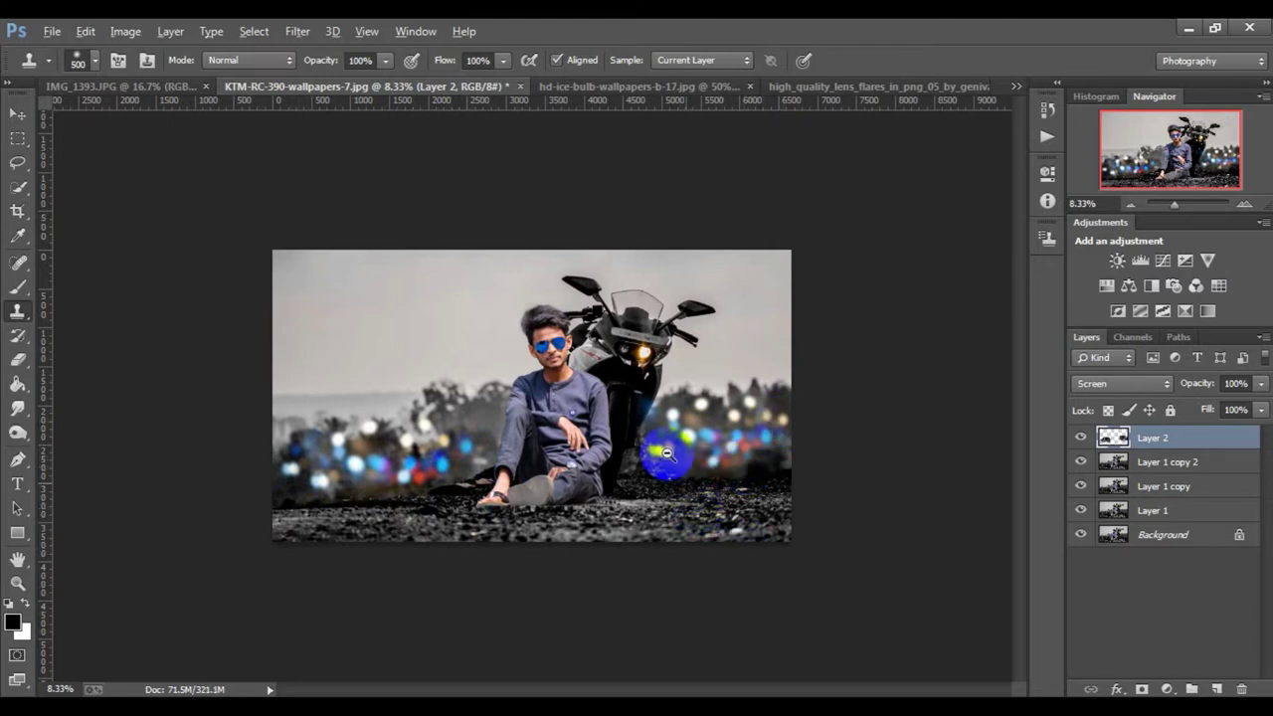
pyautogui.hotkey('ctrl', '-')
pyautogui.hotkey('ctrl', '+')
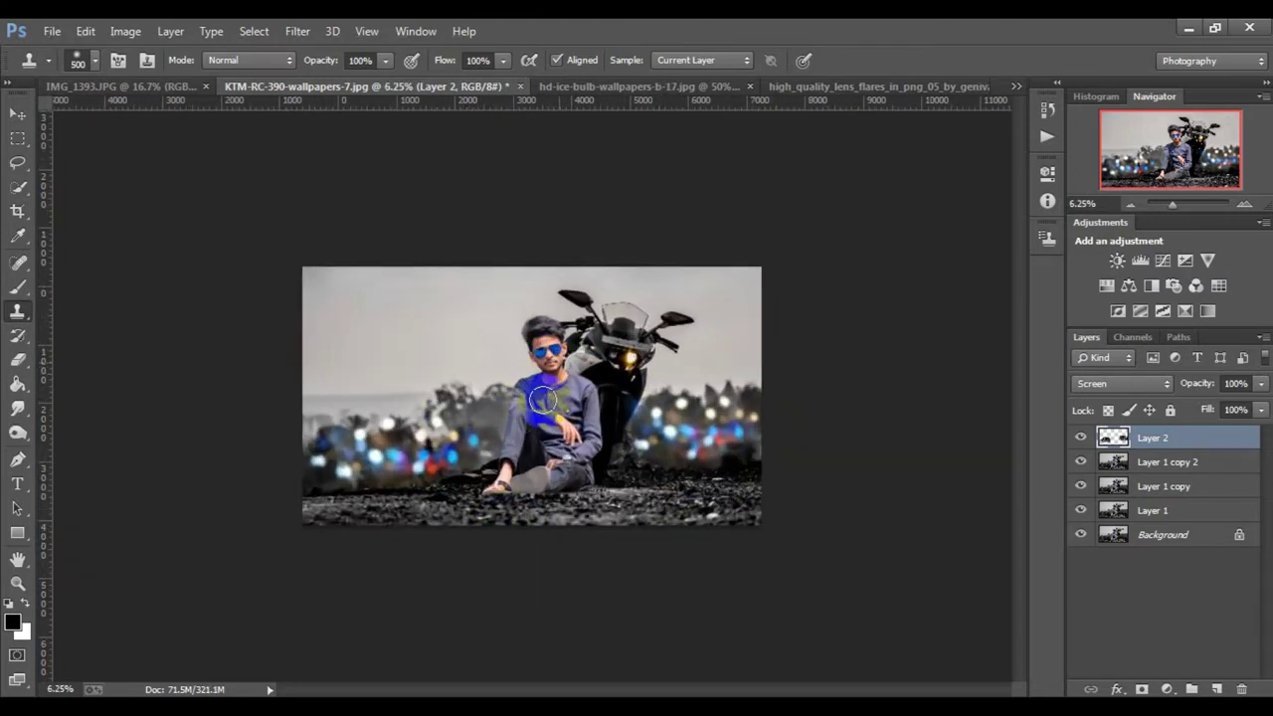
# Stretch the bokeh layer slightly taller and shift it into position.
pyautogui.click(20, 115)
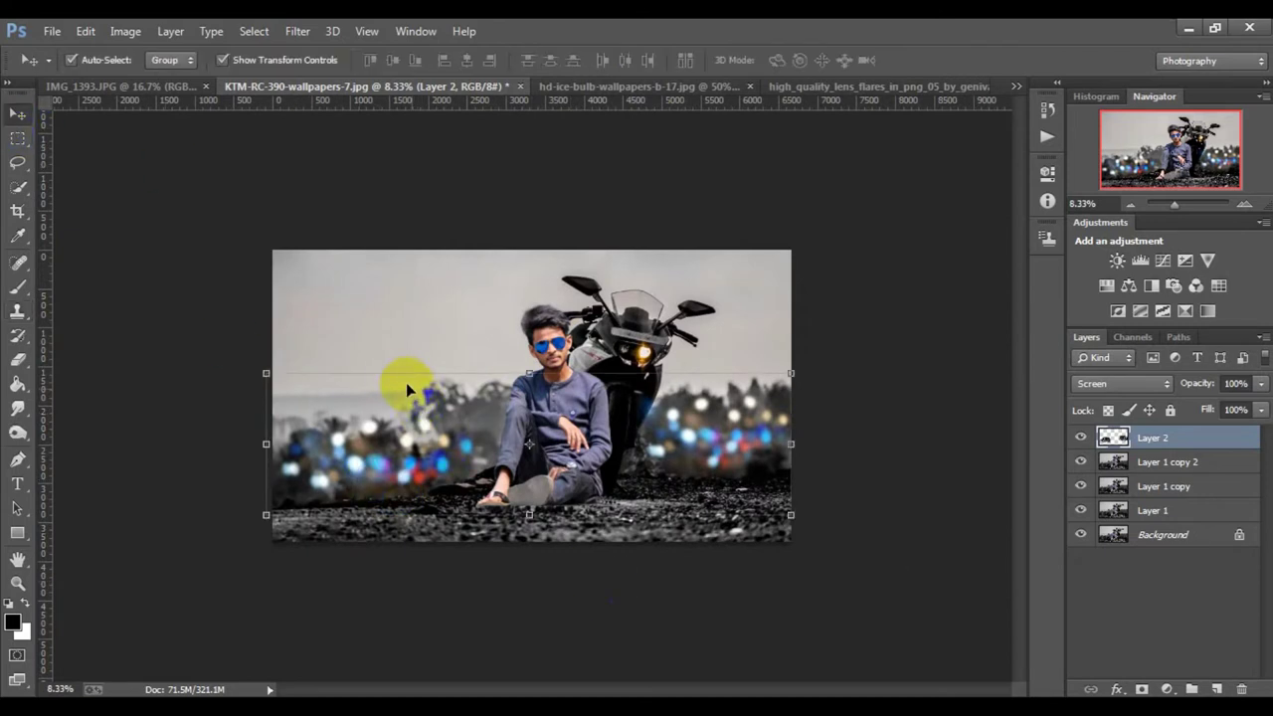
pyautogui.moveTo(396, 371); pyautogui.dragTo(395, 364)
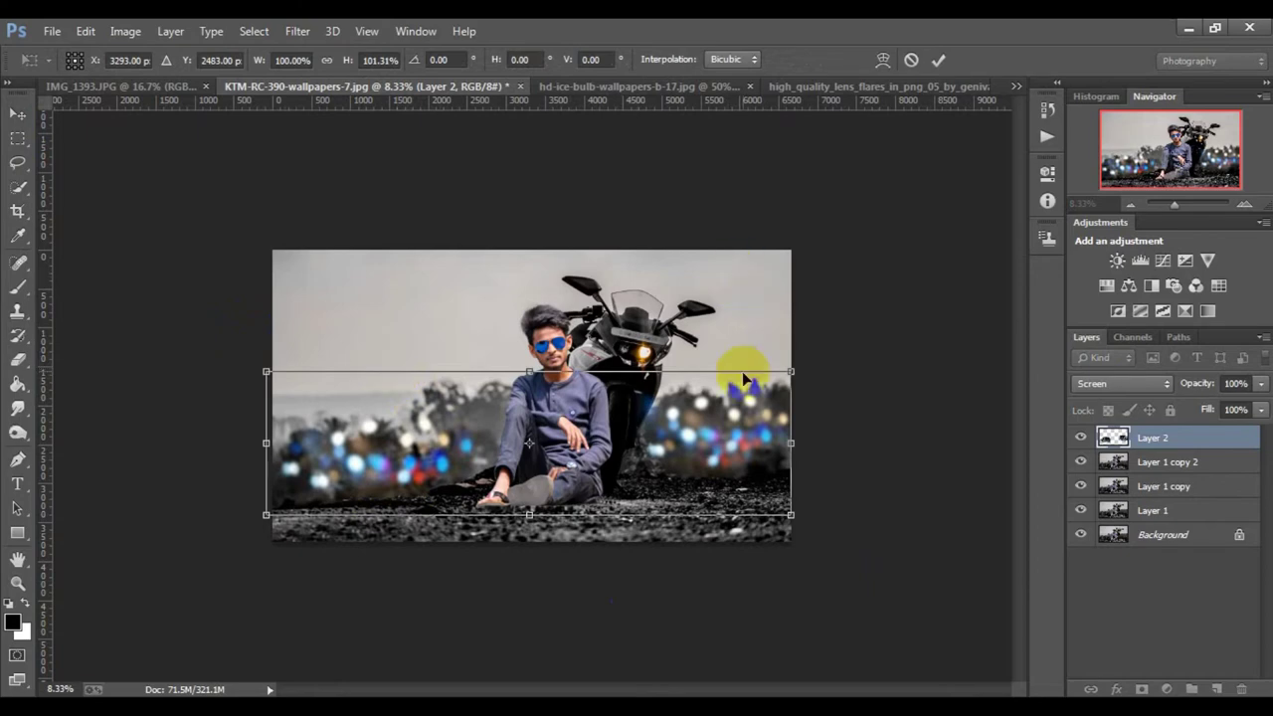
pyautogui.moveTo(397, 369); pyautogui.dragTo(744, 371)
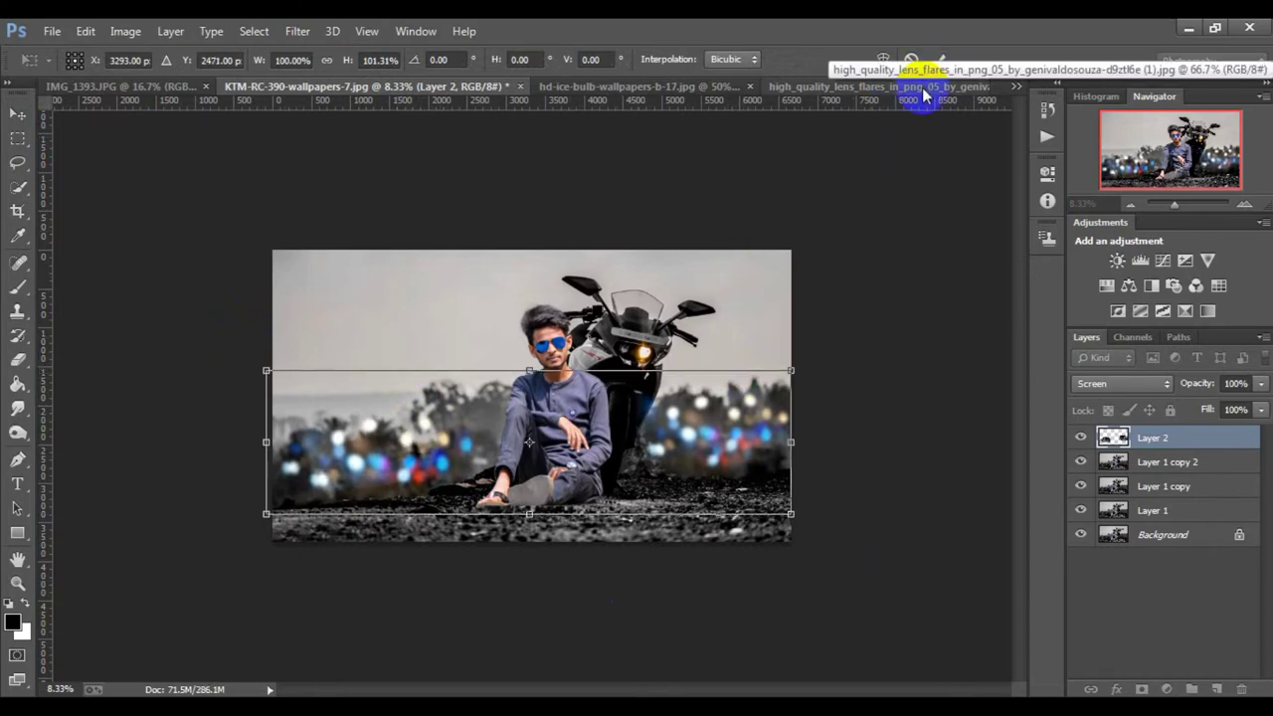
# Commit the bokeh layer's placement and stamp all visible layers into a new layer.
pyautogui.doubleClick(517, 512)
pyautogui.hotkey('ctrl', '+')
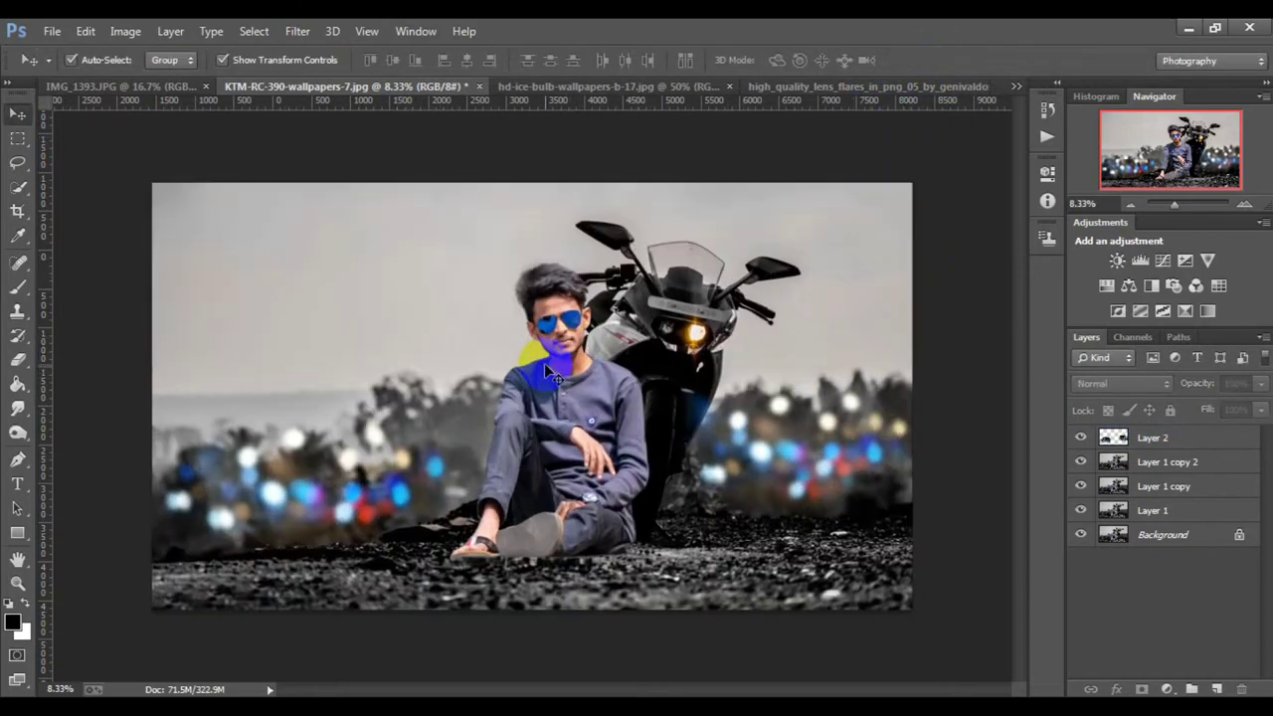
pyautogui.click(1145, 437)
pyautogui.hotkey('ctrl', 'shift', 'alt', 'n')
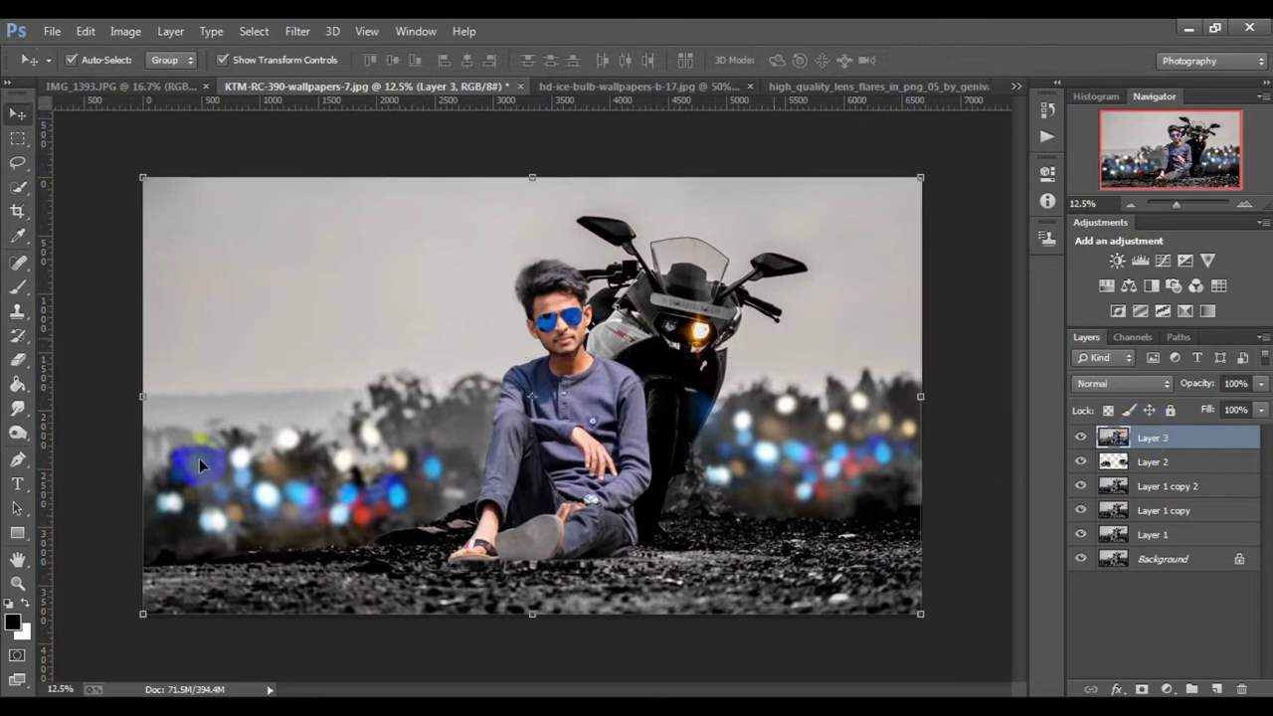
# Smooth the forehead and temple skin with a white Mixer Brush.
pyautogui.scroll(4, 562, 333)
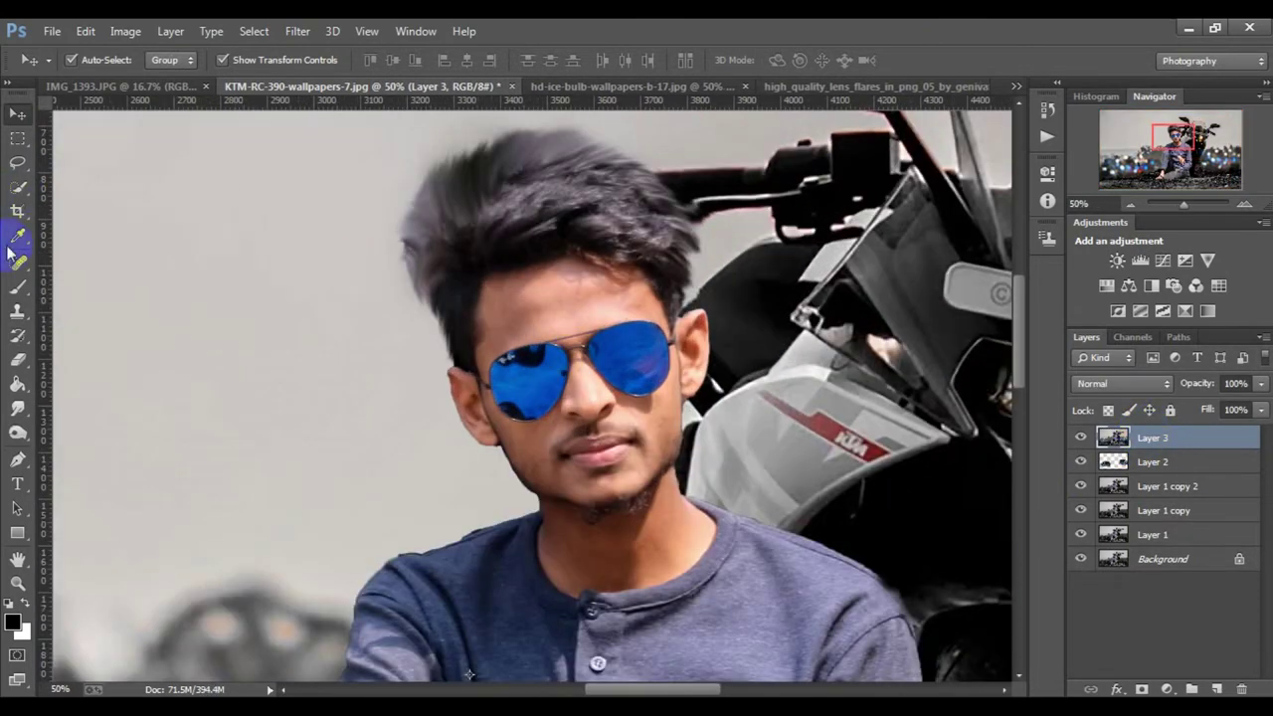
pyautogui.click(18, 287)
pyautogui.rightClick(18, 287)
pyautogui.click(109, 332)
pyautogui.click(30, 606)
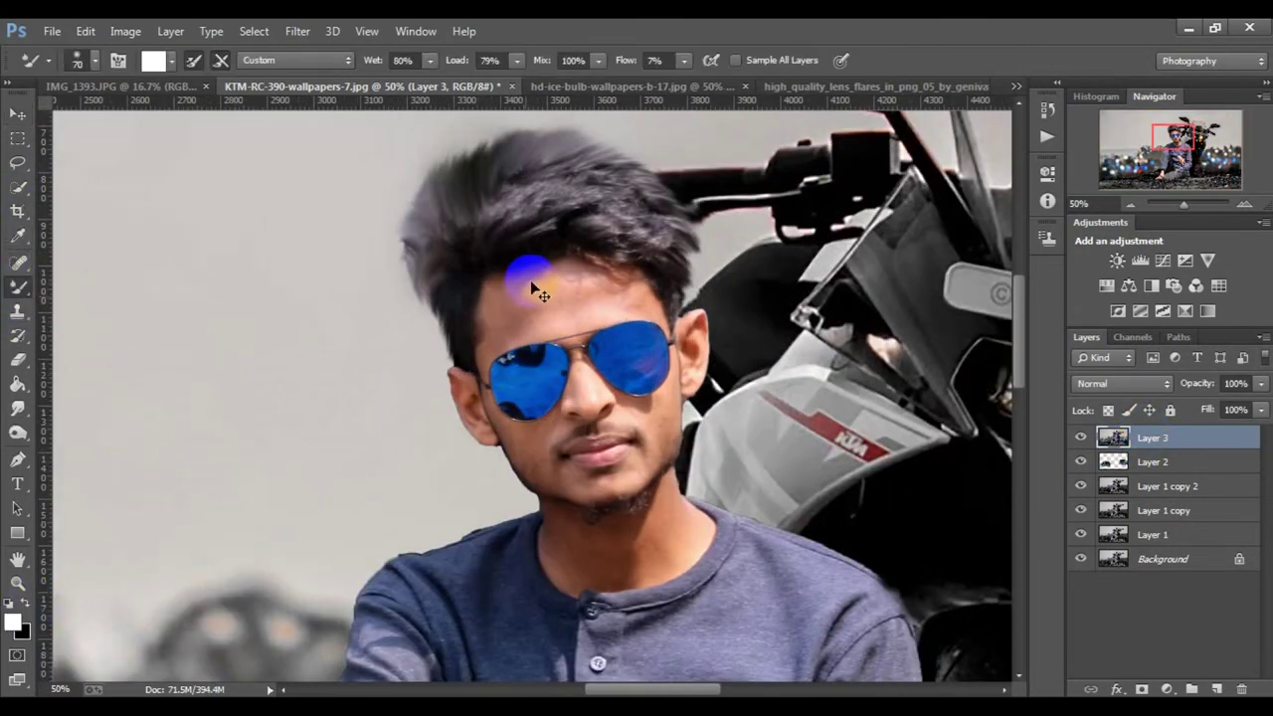
pyautogui.scroll(1, 526, 269)
pyautogui.scroll(1, 512, 285)
pyautogui.scroll(1, 513, 300)
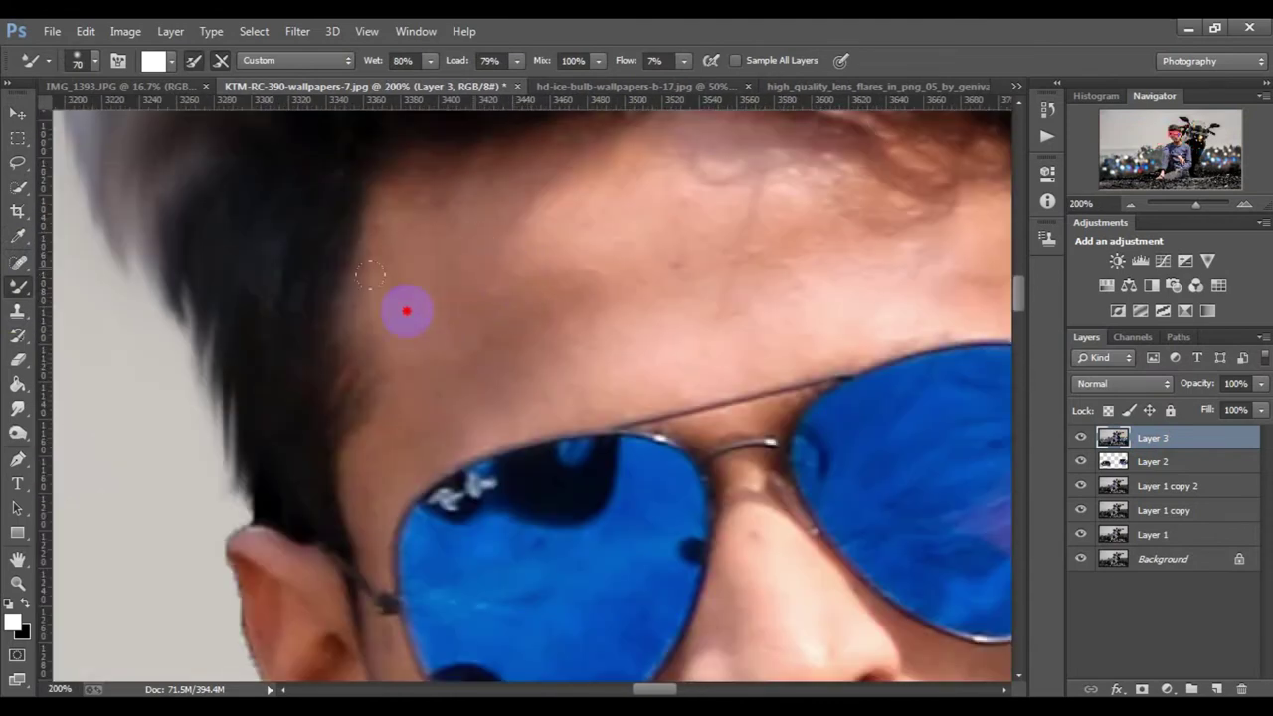
pyautogui.moveTo(542, 186); pyautogui.dragTo(731, 231)
pyautogui.moveTo(407, 378); pyautogui.dragTo(393, 386)
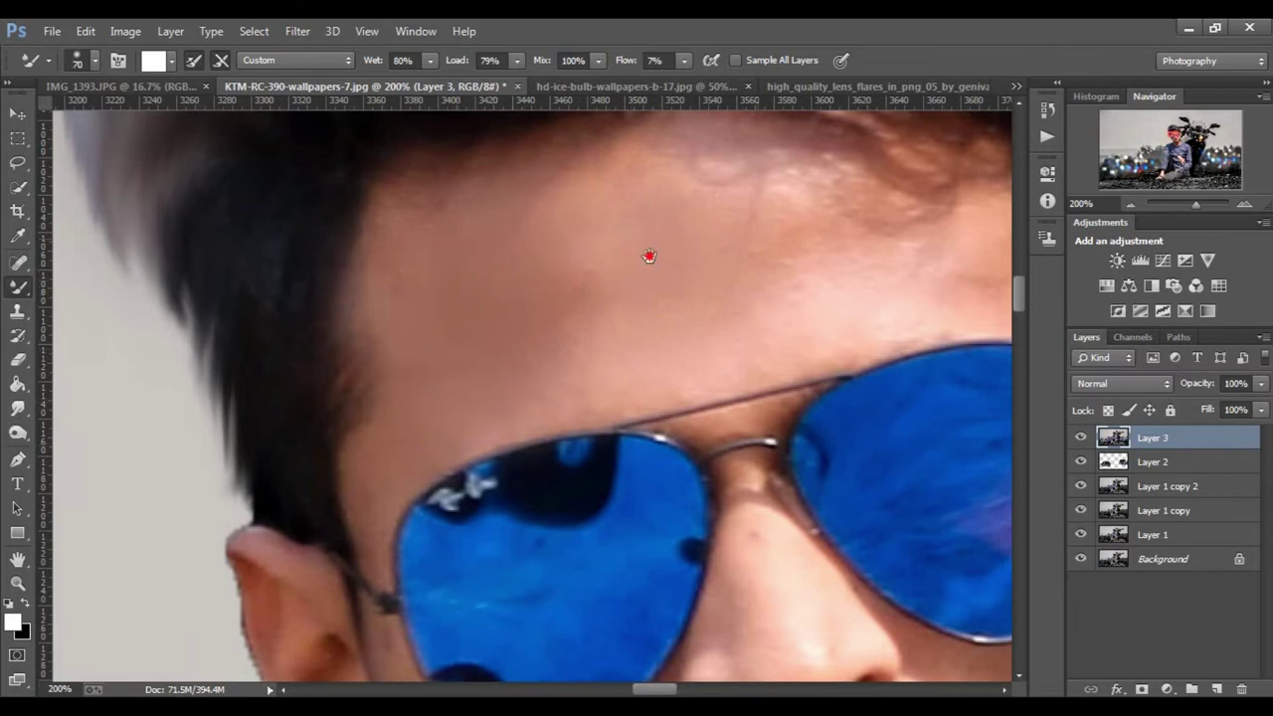
pyautogui.moveTo(648, 257); pyautogui.dragTo(472, 226)
pyautogui.moveTo(575, 287)
pyautogui.mouseDown()
pyautogui.moveTo(660, 196)
pyautogui.moveTo(740, 275)
pyautogui.mouseUp()
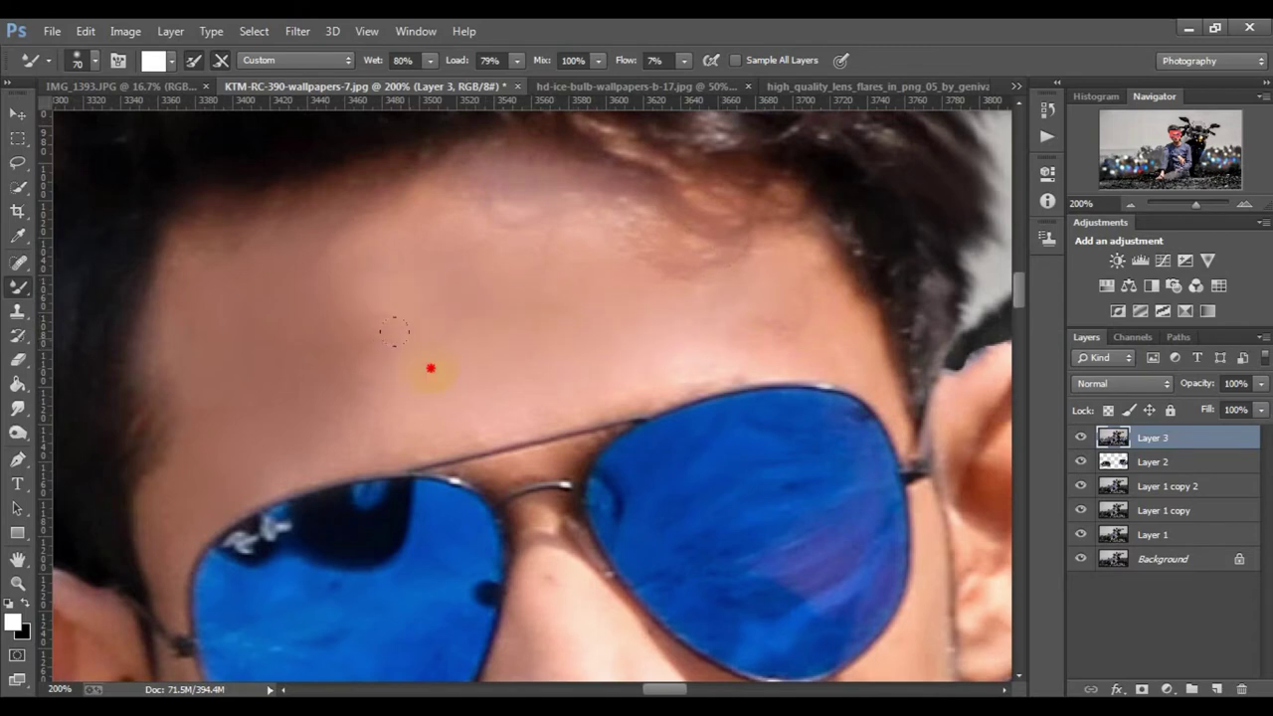
# Smooth the cheek, under-lip, beard edge and neck skin with the Mixer Brush.
pyautogui.scroll(-2, 393, 332)
pyautogui.scroll(-3, 491, 321)
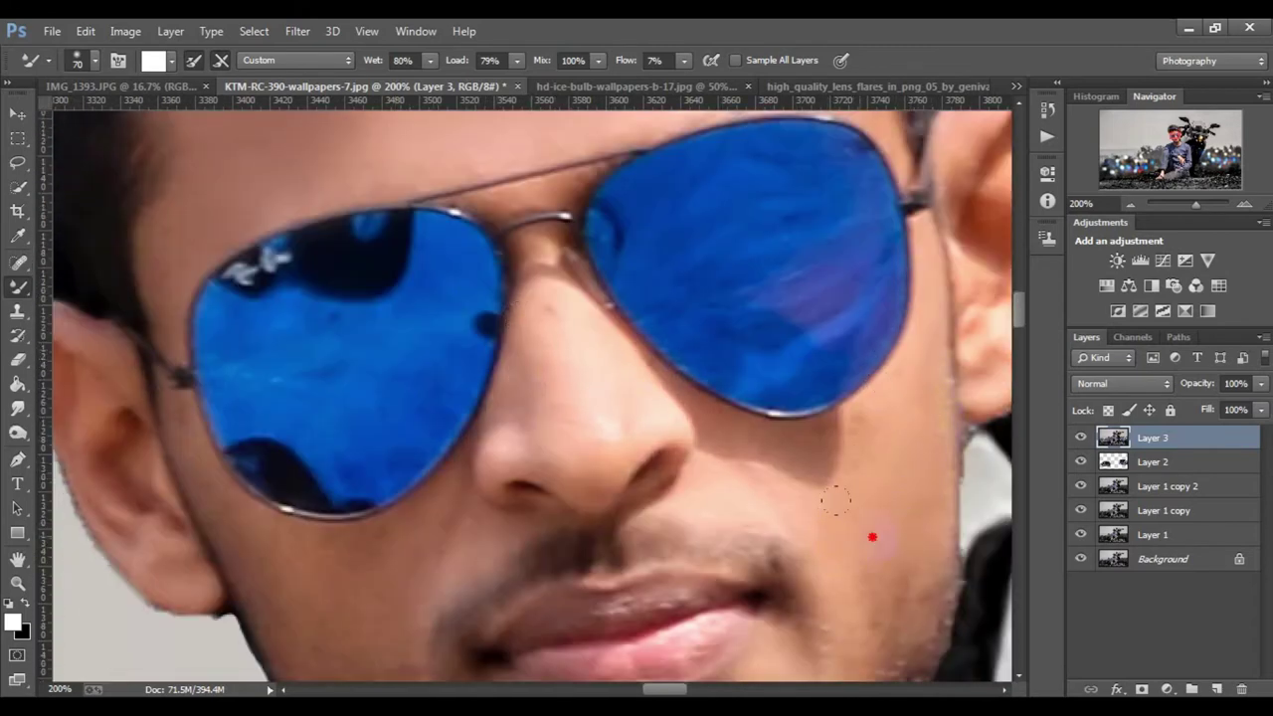
pyautogui.scroll(-1, 505, 503)
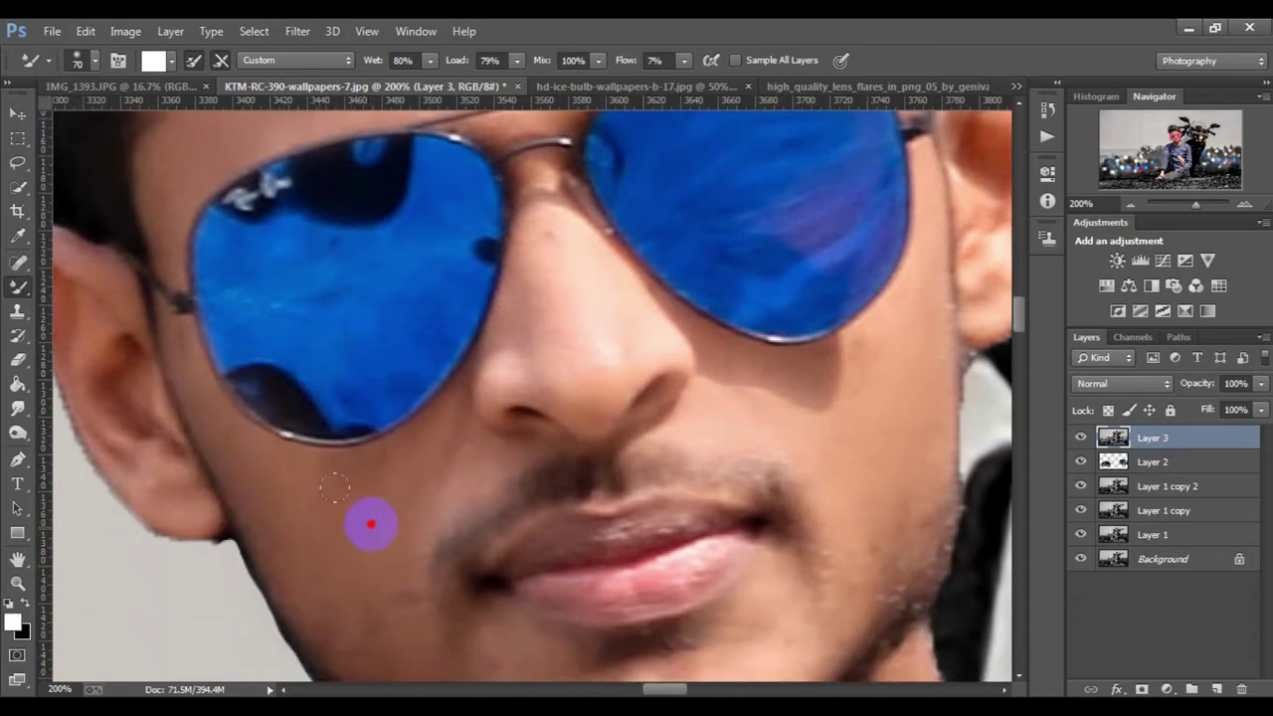
pyautogui.scroll(-2, 458, 617)
pyautogui.scroll(-1, 500, 449)
pyautogui.moveTo(394, 499)
pyautogui.mouseDown()
pyautogui.moveTo(336, 424)
pyautogui.moveTo(528, 511)
pyautogui.mouseUp()
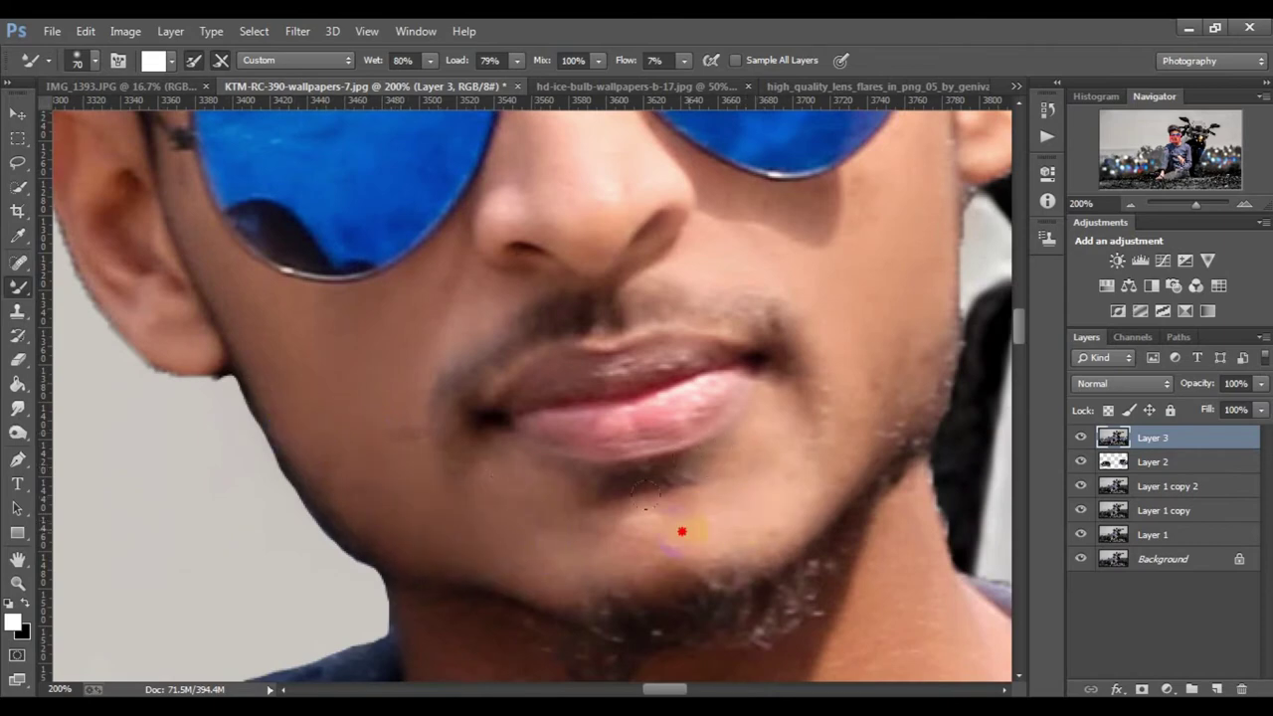
pyautogui.moveTo(681, 531); pyautogui.dragTo(518, 518)
pyautogui.moveTo(467, 374); pyautogui.dragTo(599, 290)
pyautogui.scroll(-2, 736, 407)
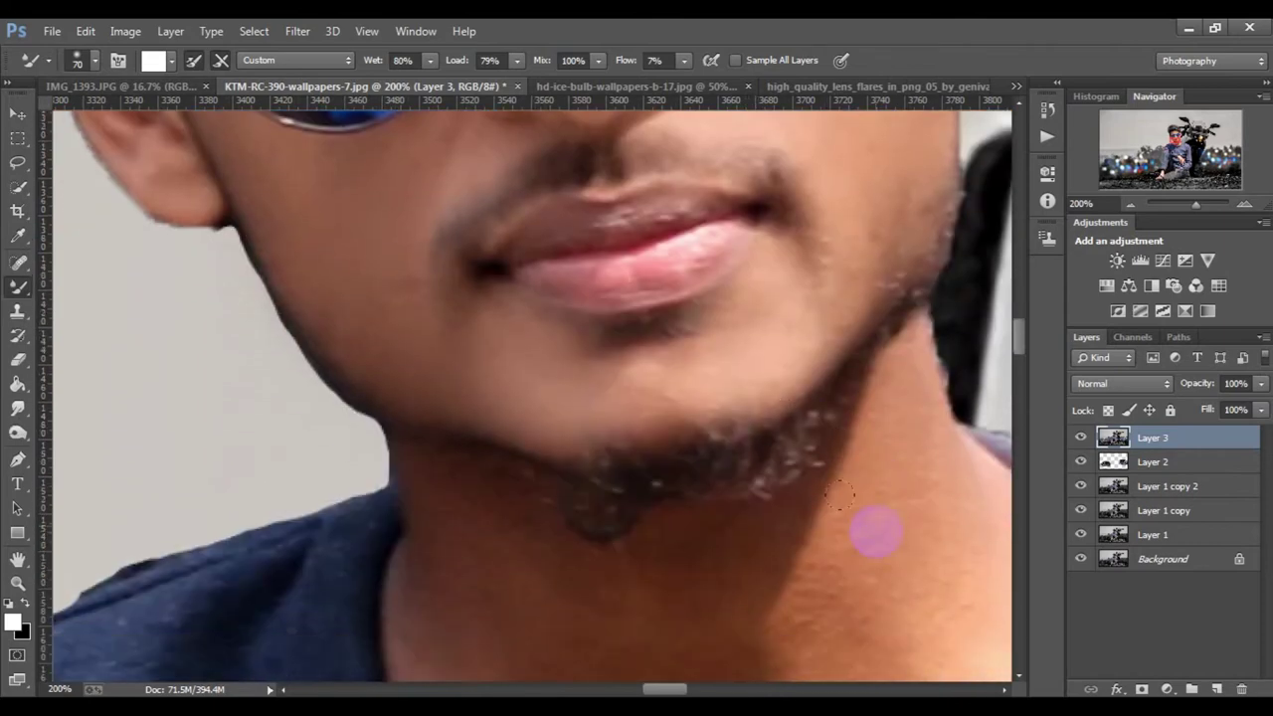
pyautogui.scroll(-2, 756, 427)
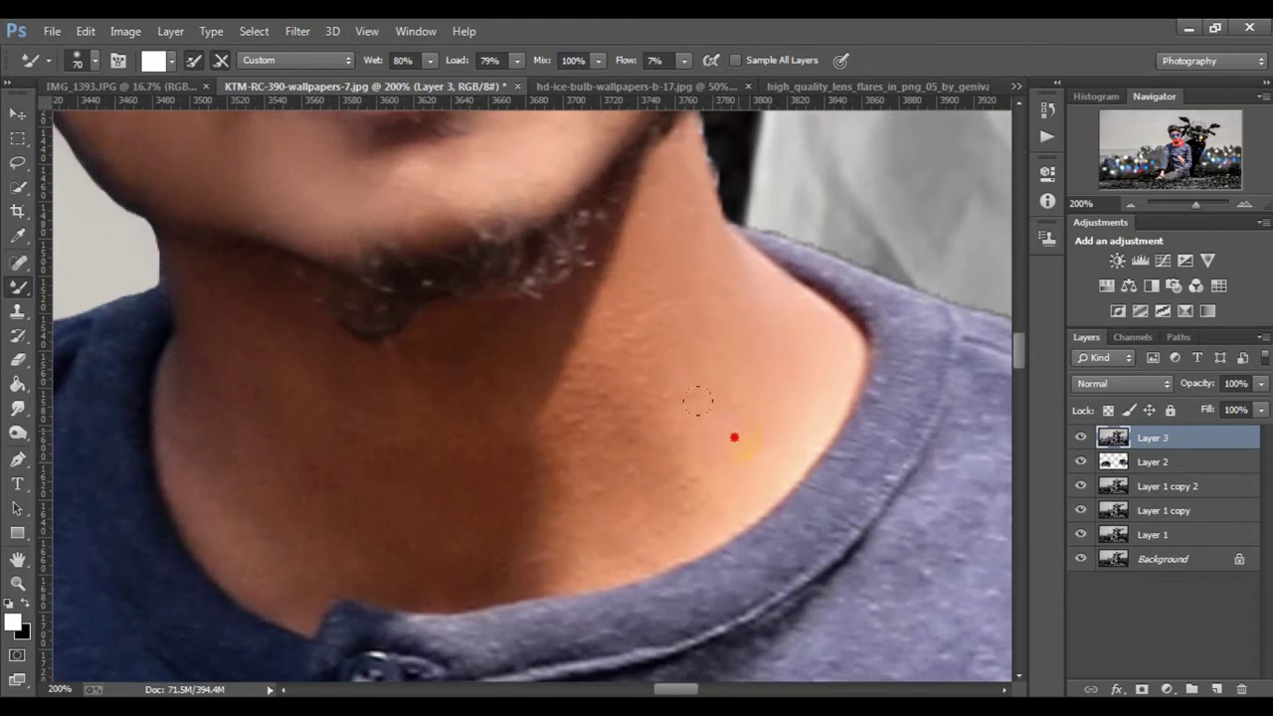
pyautogui.moveTo(697, 400); pyautogui.dragTo(563, 282)
pyautogui.moveTo(581, 533); pyautogui.dragTo(642, 469)
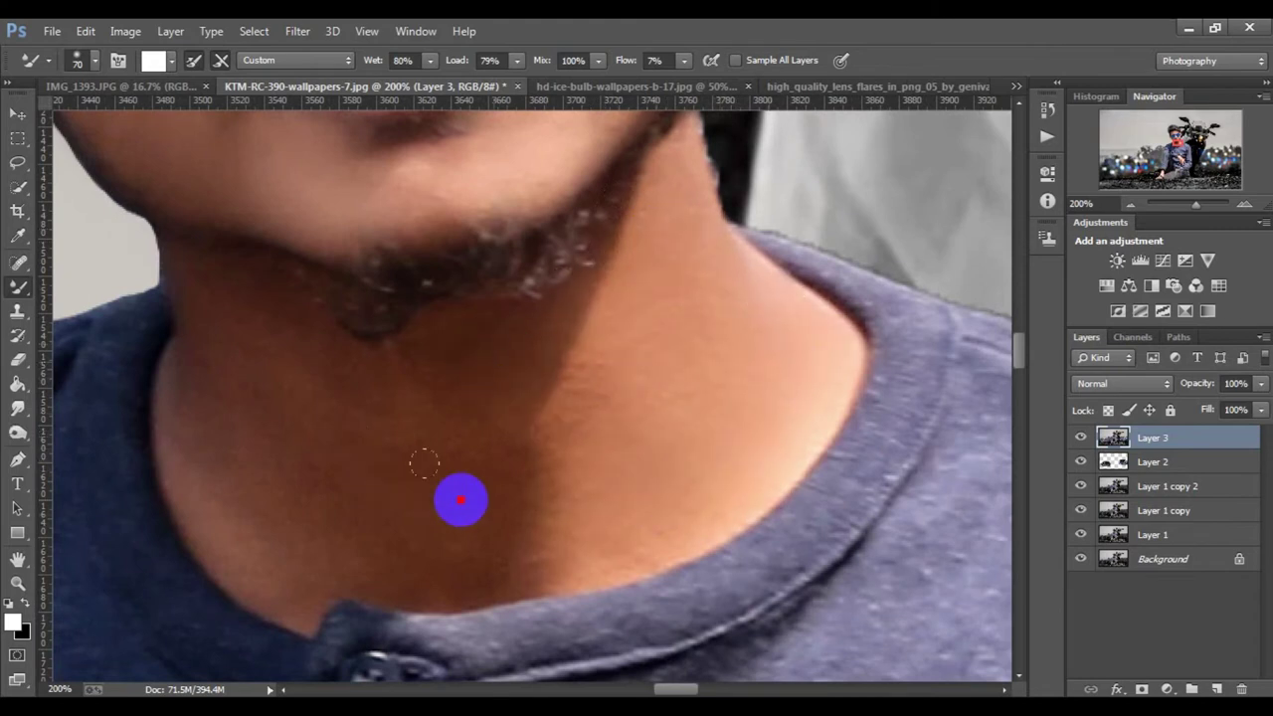
pyautogui.moveTo(188, 288)
pyautogui.mouseDown()
pyautogui.moveTo(341, 486)
pyautogui.moveTo(275, 528)
pyautogui.moveTo(448, 398)
pyautogui.moveTo(304, 342)
pyautogui.moveTo(418, 378)
pyautogui.mouseUp()
# Toggle the smoothed skin layer's visibility to compare before and after.
pyautogui.scroll(-3, 523, 375)
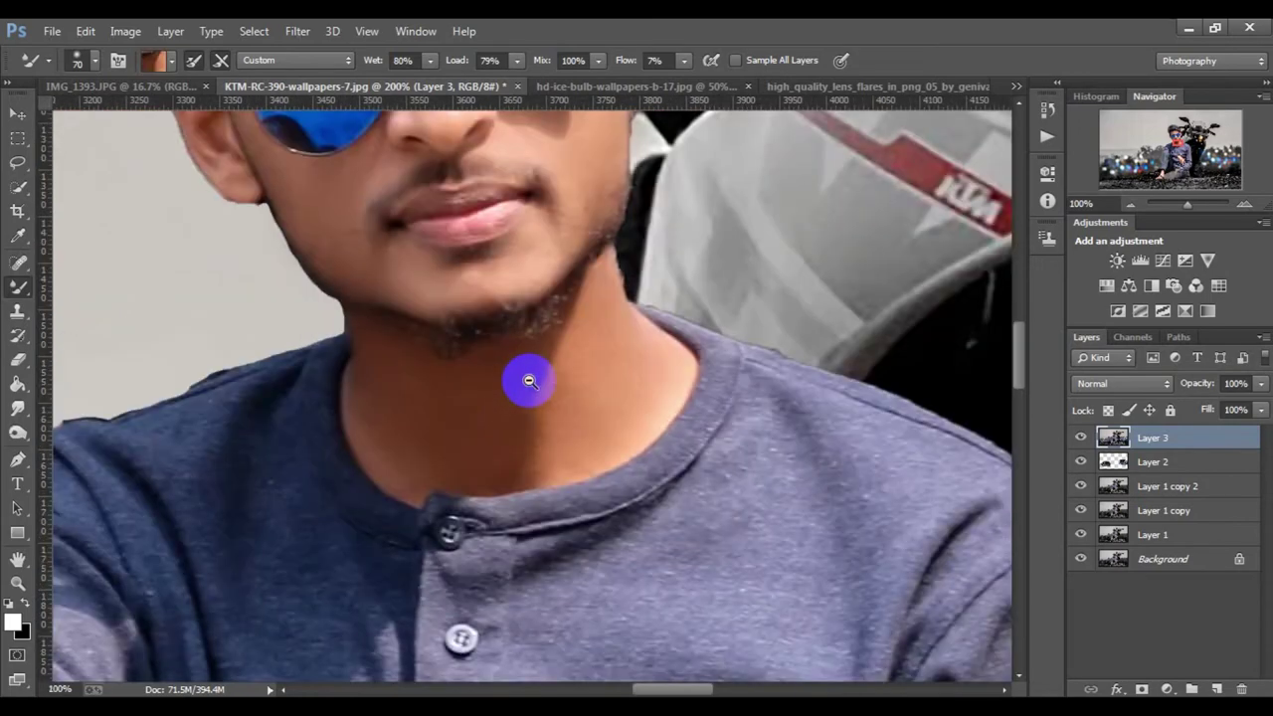
pyautogui.scroll(-1, 526, 384)
pyautogui.scroll(-1, 707, 440)
pyautogui.click(1080, 439)
pyautogui.click(1080, 439)
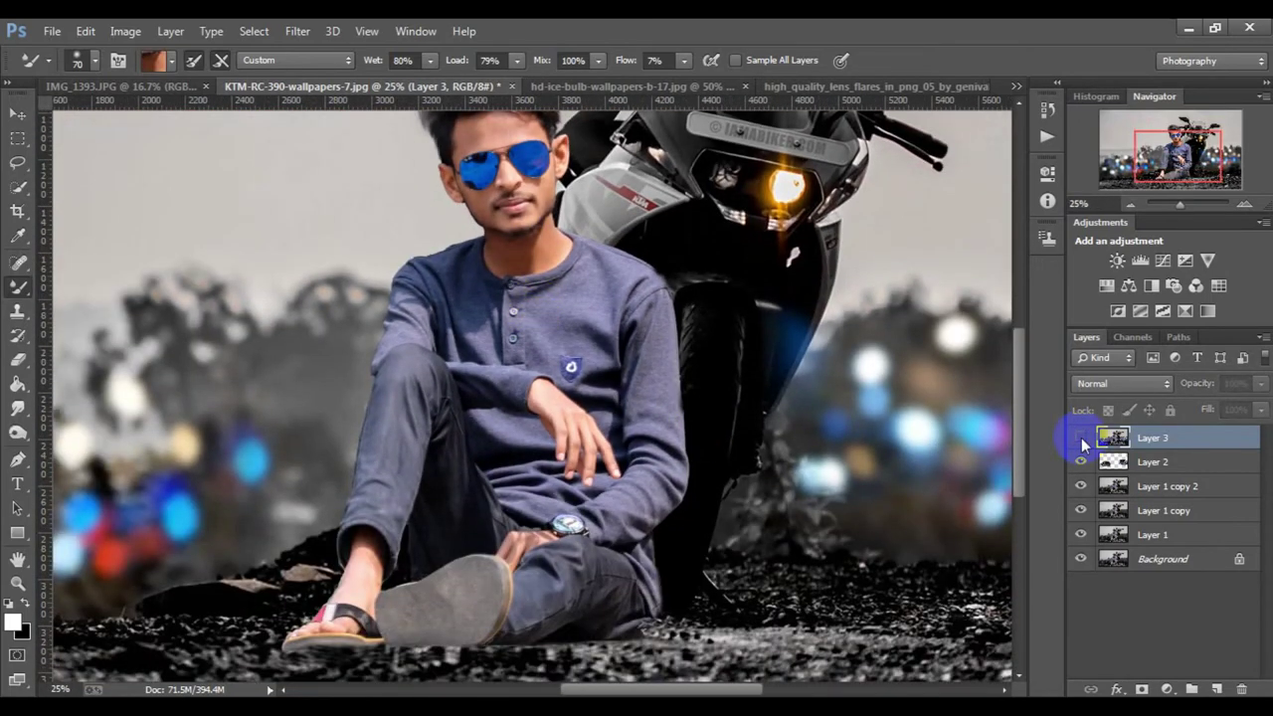
pyautogui.click(1080, 439)
pyautogui.click(1080, 438)
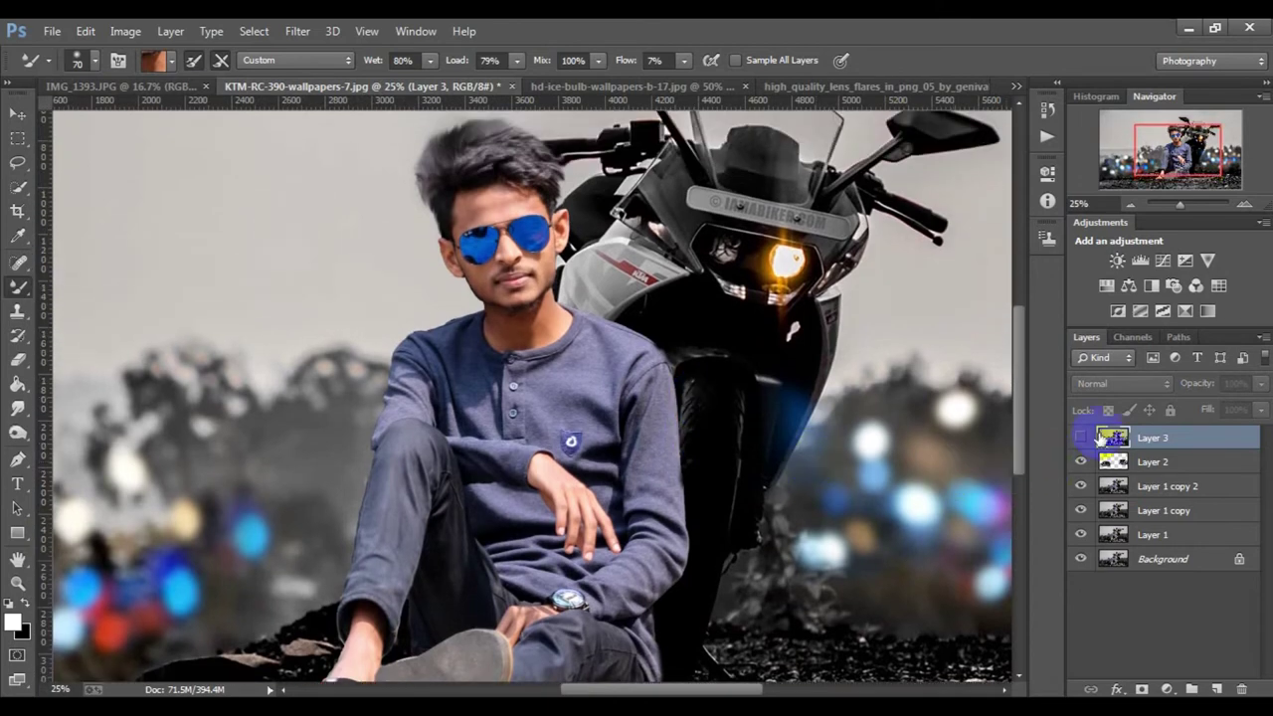
# Smooth the ankle skin near the sandal, then zoom out to the whole image.
pyautogui.scroll(1, 497, 491)
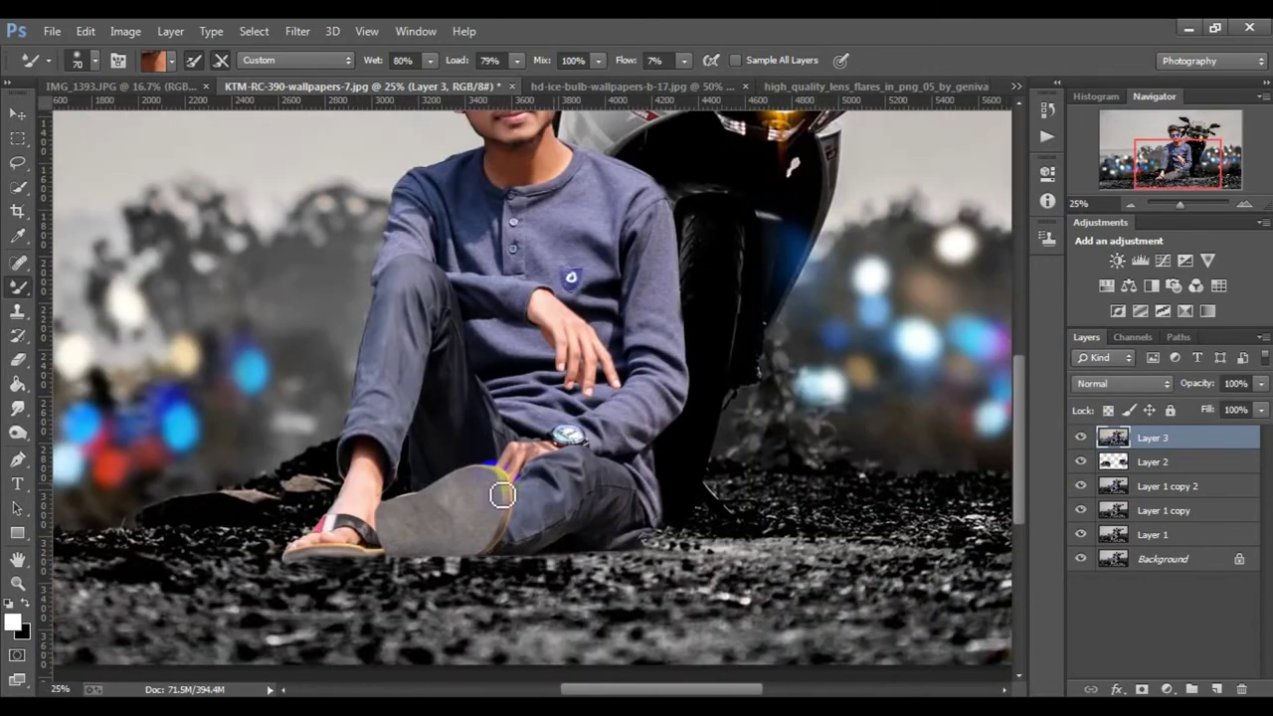
pyautogui.scroll(1, 427, 438)
pyautogui.scroll(1, 375, 404)
pyautogui.moveTo(358, 450); pyautogui.dragTo(403, 445)
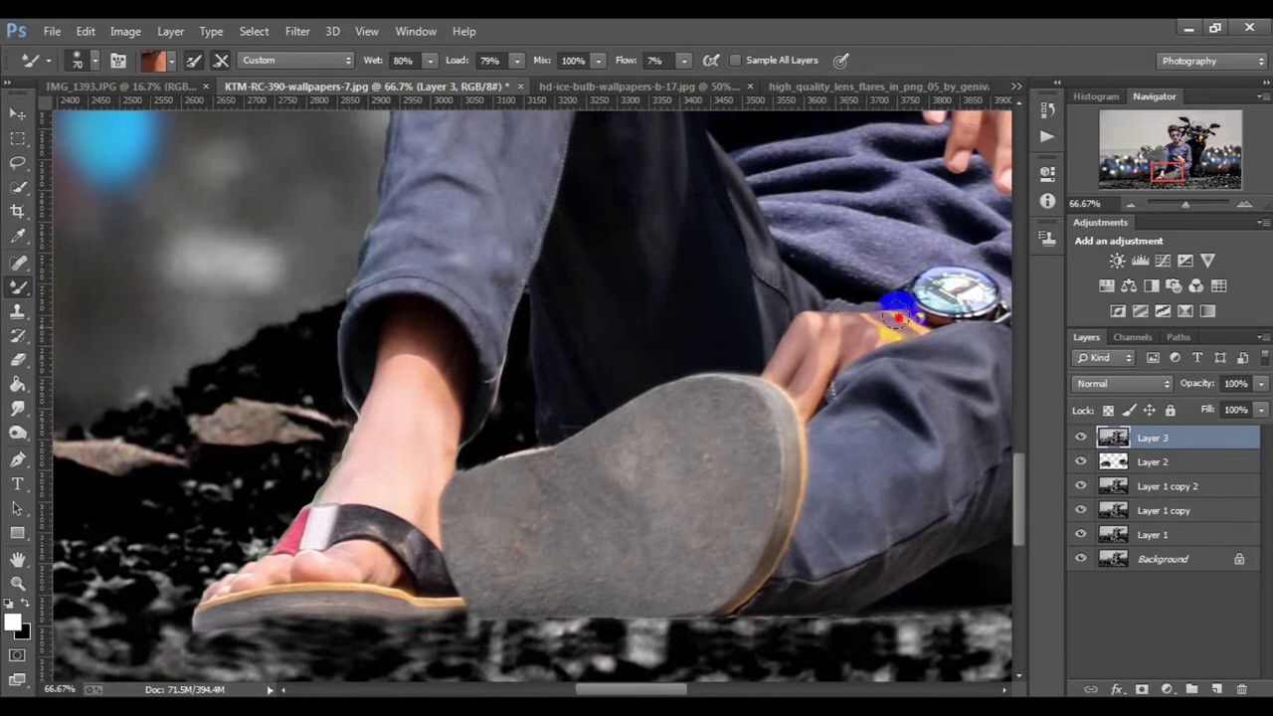
pyautogui.scroll(2, 637, 398)
pyautogui.hscroll(3, 636, 397)
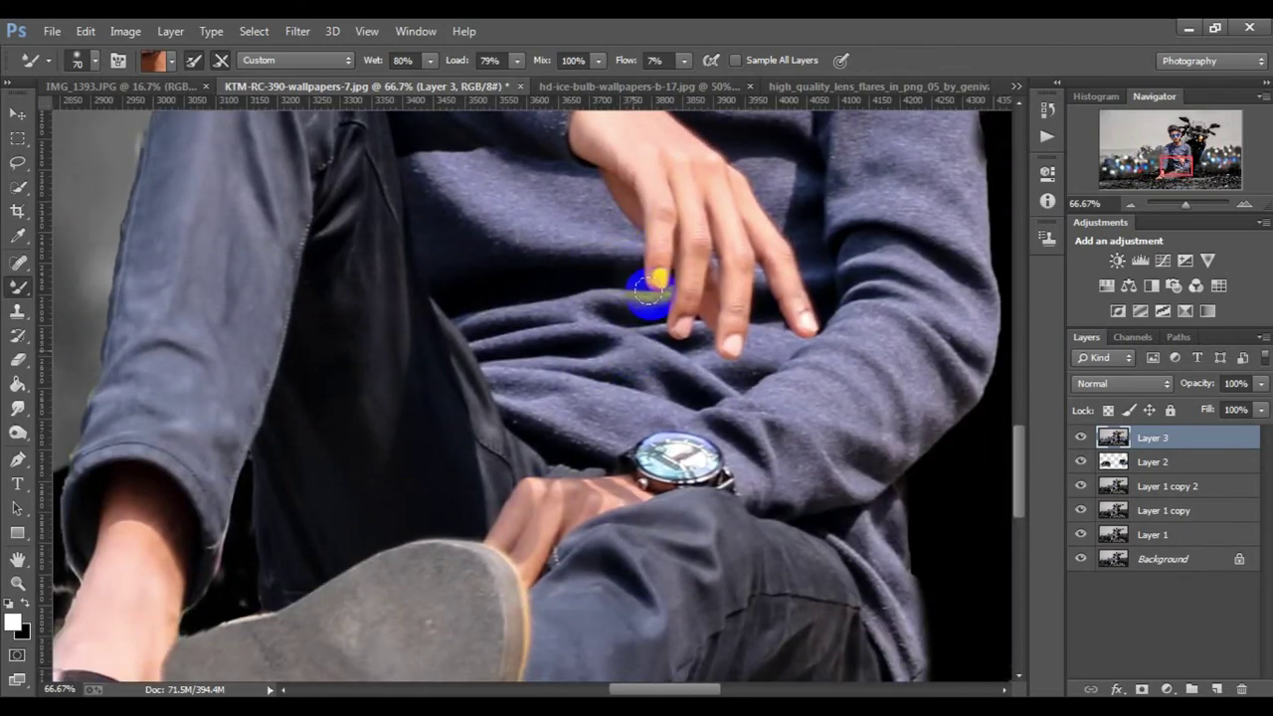
pyautogui.scroll(5, 657, 368)
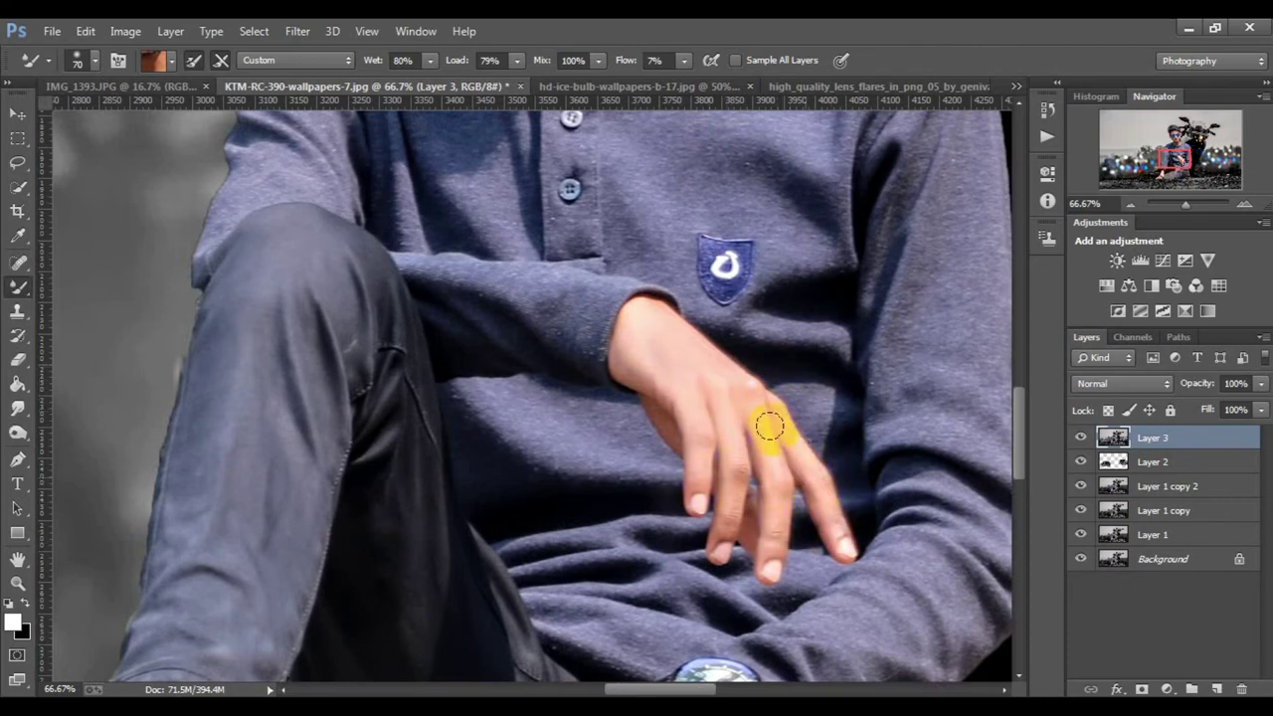
pyautogui.hotkey('ctrl', '-')
pyautogui.hotkey('ctrl', '-')
pyautogui.hotkey('ctrl', '-')
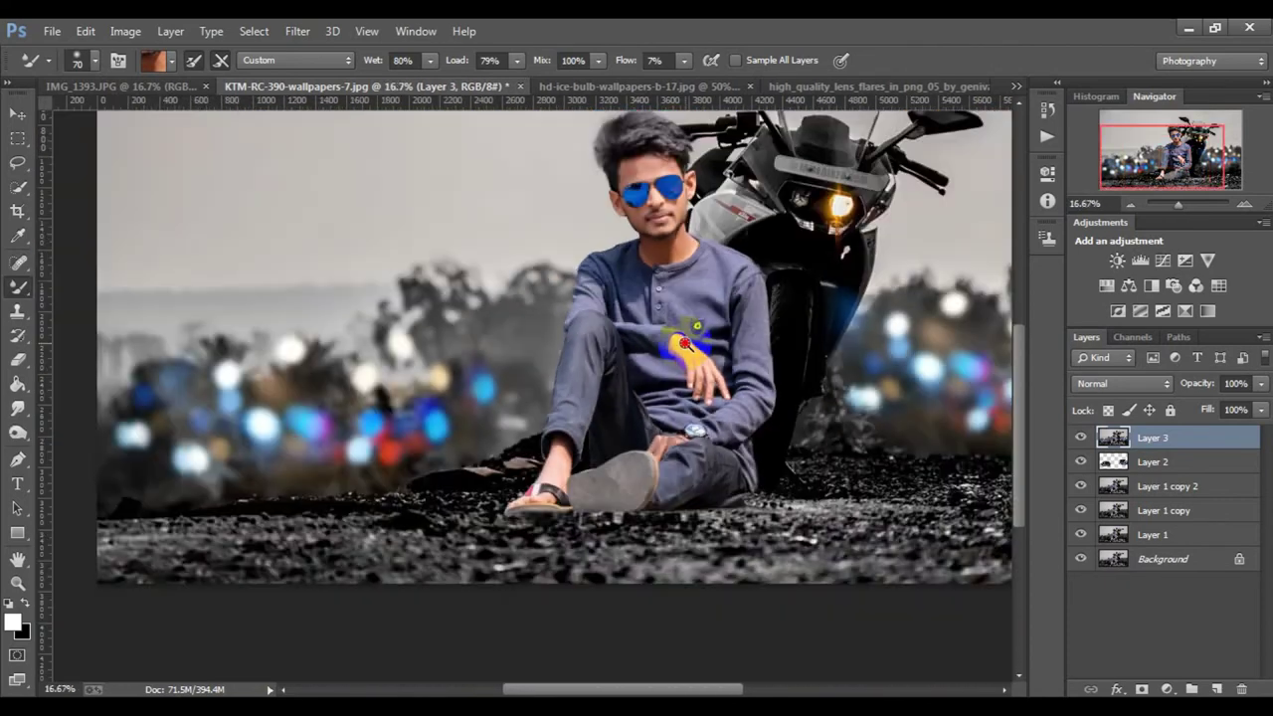
# Stamp visible layers into Layer 4 and smudge the hair crest into the background.
pyautogui.hotkey('ctrl', 'shift', 'alt', 'e')
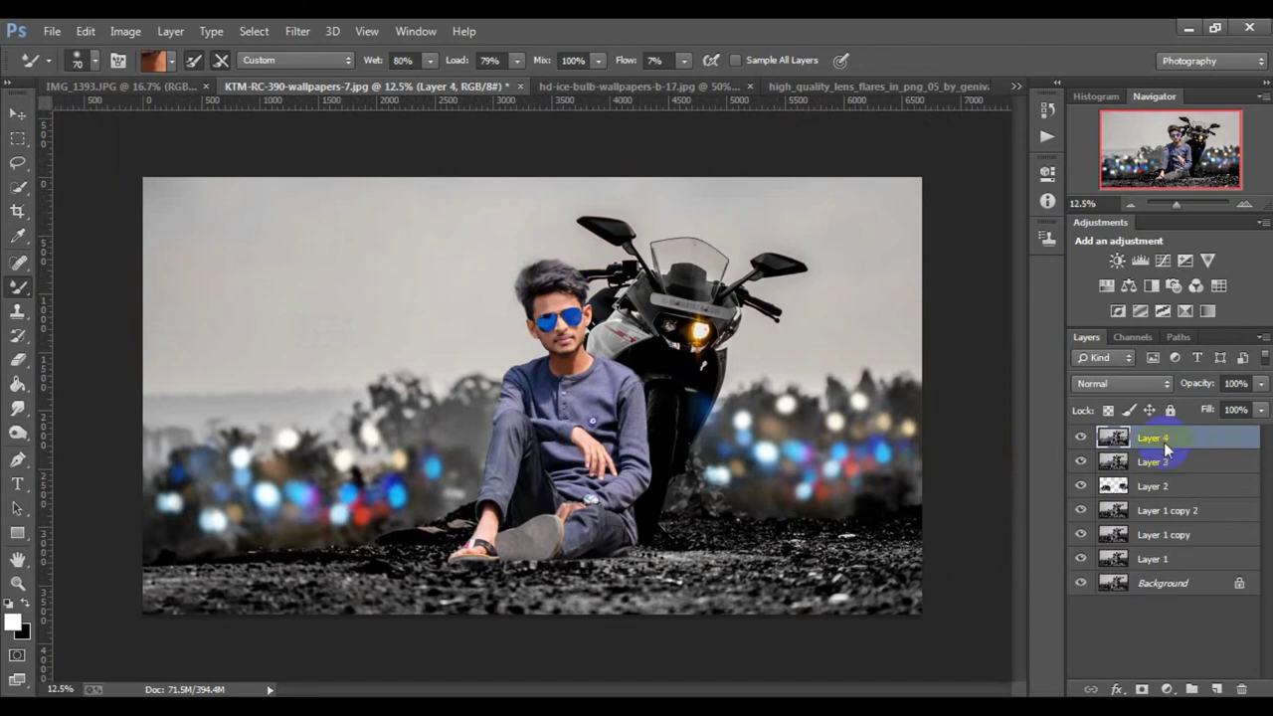
pyautogui.scroll(4, 535, 261)
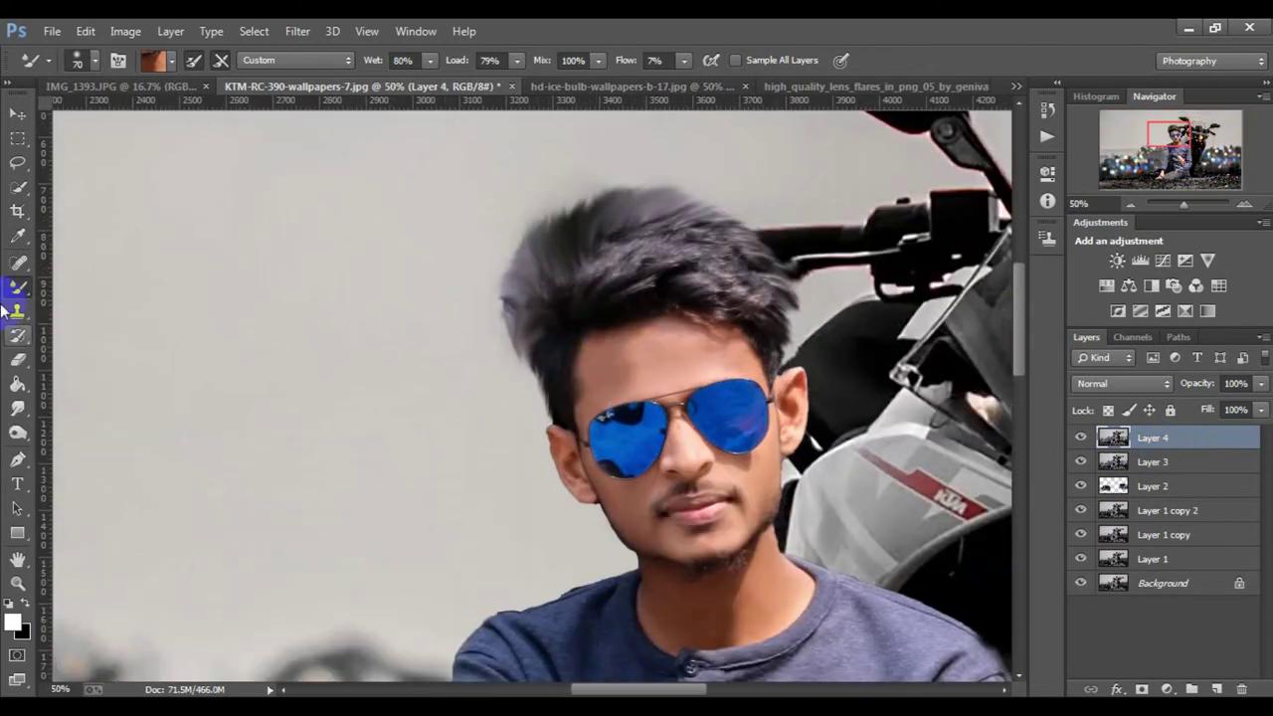
pyautogui.click(17, 407)
pyautogui.scroll(3, 497, 361)
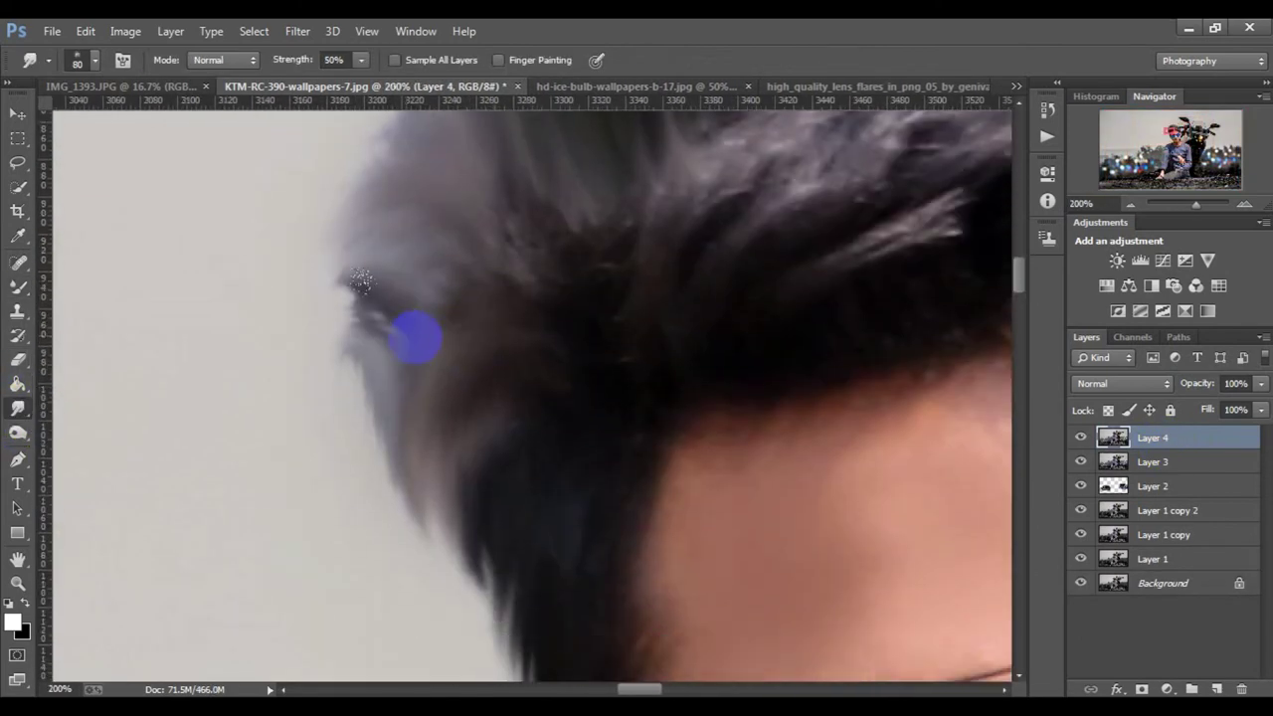
pyautogui.moveTo(415, 335)
pyautogui.mouseDown()
pyautogui.moveTo(381, 388)
pyautogui.moveTo(349, 311)
pyautogui.mouseUp()
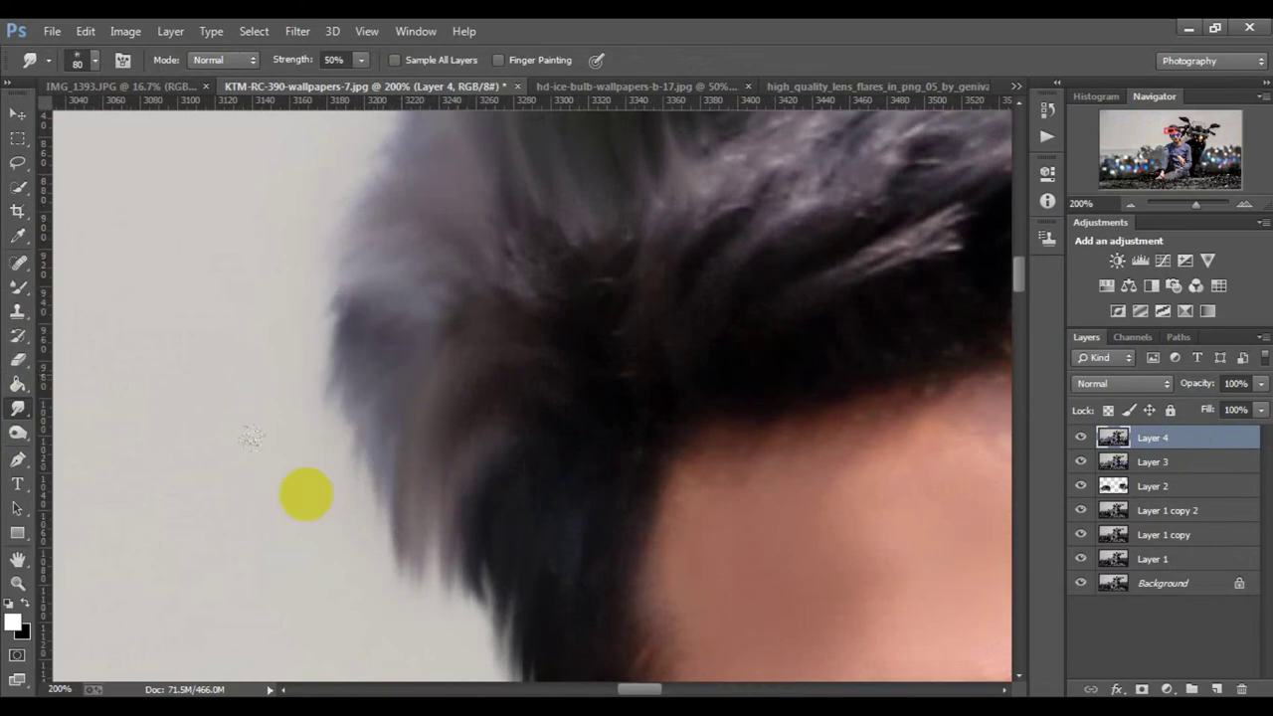
pyautogui.moveTo(247, 435)
pyautogui.mouseDown()
pyautogui.moveTo(386, 369)
pyautogui.moveTo(358, 350)
pyautogui.moveTo(335, 176)
pyautogui.moveTo(452, 318)
pyautogui.moveTo(609, 187)
pyautogui.moveTo(762, 213)
pyautogui.mouseUp()
pyautogui.scroll(-2, 762, 213)
pyautogui.moveTo(648, 292); pyautogui.dragTo(719, 305)
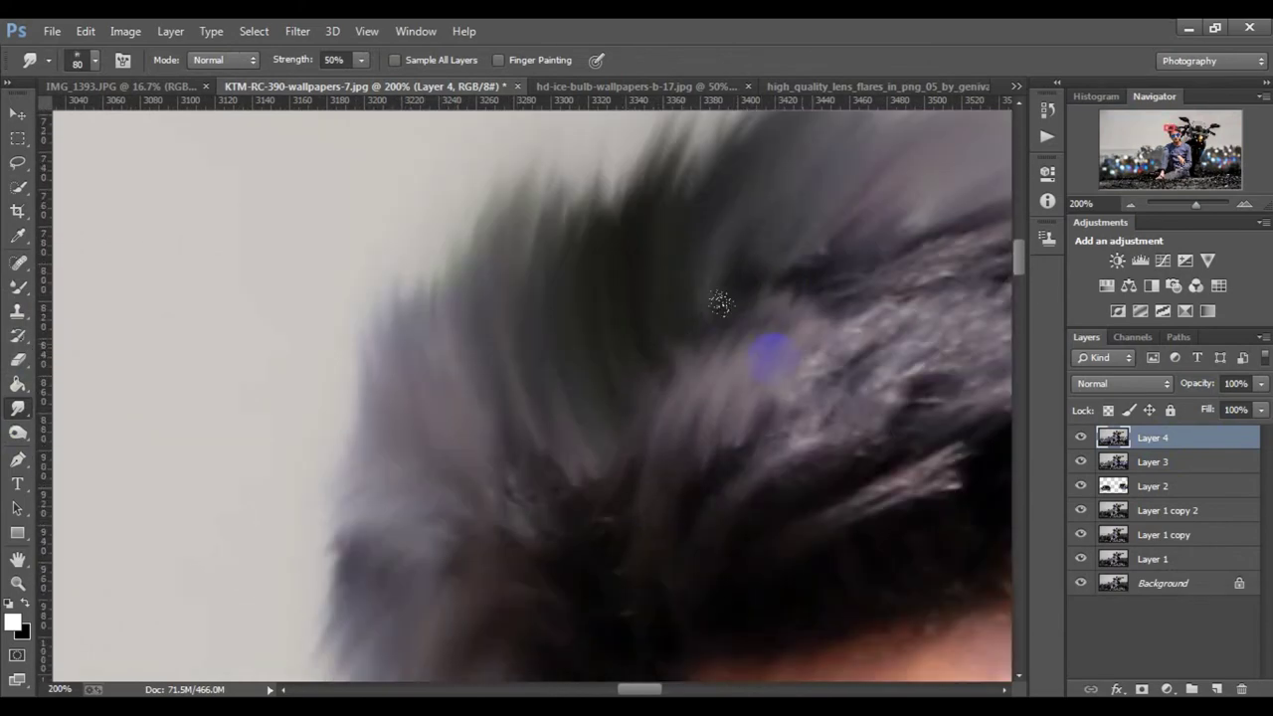
pyautogui.moveTo(808, 309); pyautogui.dragTo(447, 287)
pyautogui.moveTo(497, 341)
pyautogui.mouseDown()
pyautogui.moveTo(653, 288)
pyautogui.moveTo(915, 269)
pyautogui.moveTo(727, 180)
pyautogui.mouseUp()
# Smudge the hair above the ear and along the top and upper-left into wispy strands.
pyautogui.scroll(-5, 745, 262)
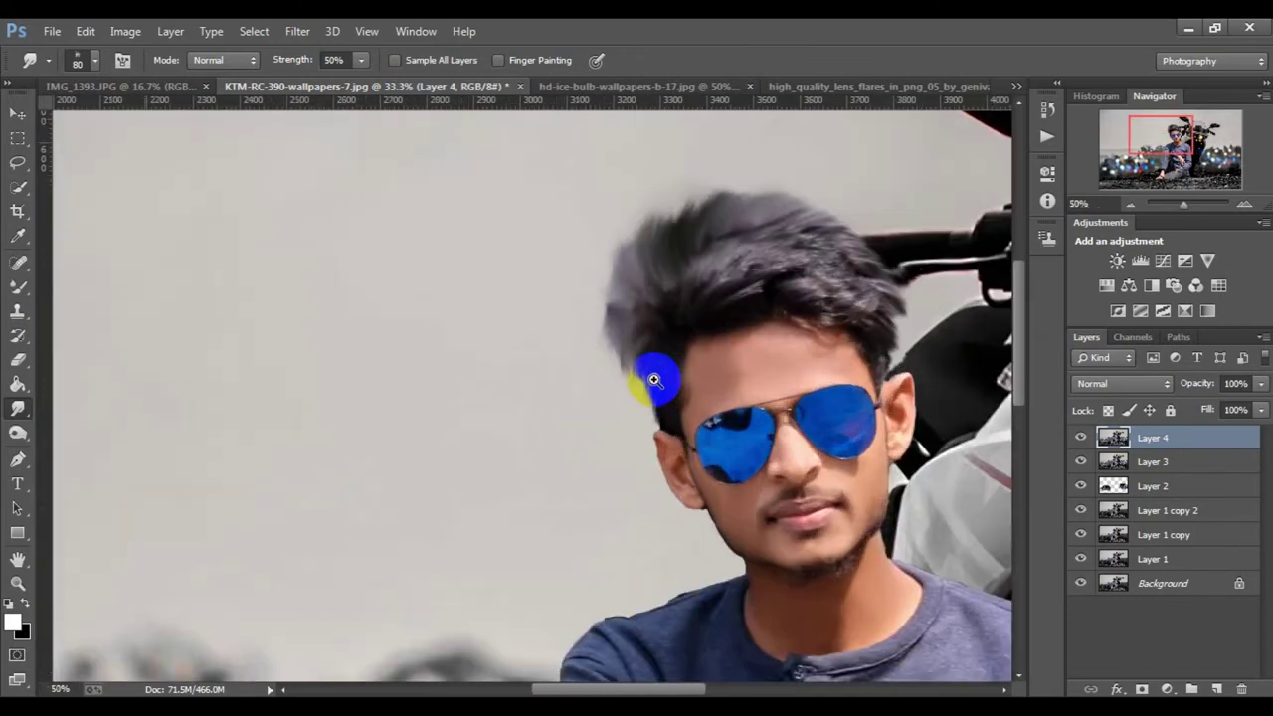
pyautogui.scroll(5, 653, 364)
pyautogui.scroll(-1, 549, 289)
pyautogui.moveTo(596, 299)
pyautogui.mouseDown()
pyautogui.moveTo(597, 378)
pyautogui.moveTo(620, 420)
pyautogui.mouseUp()
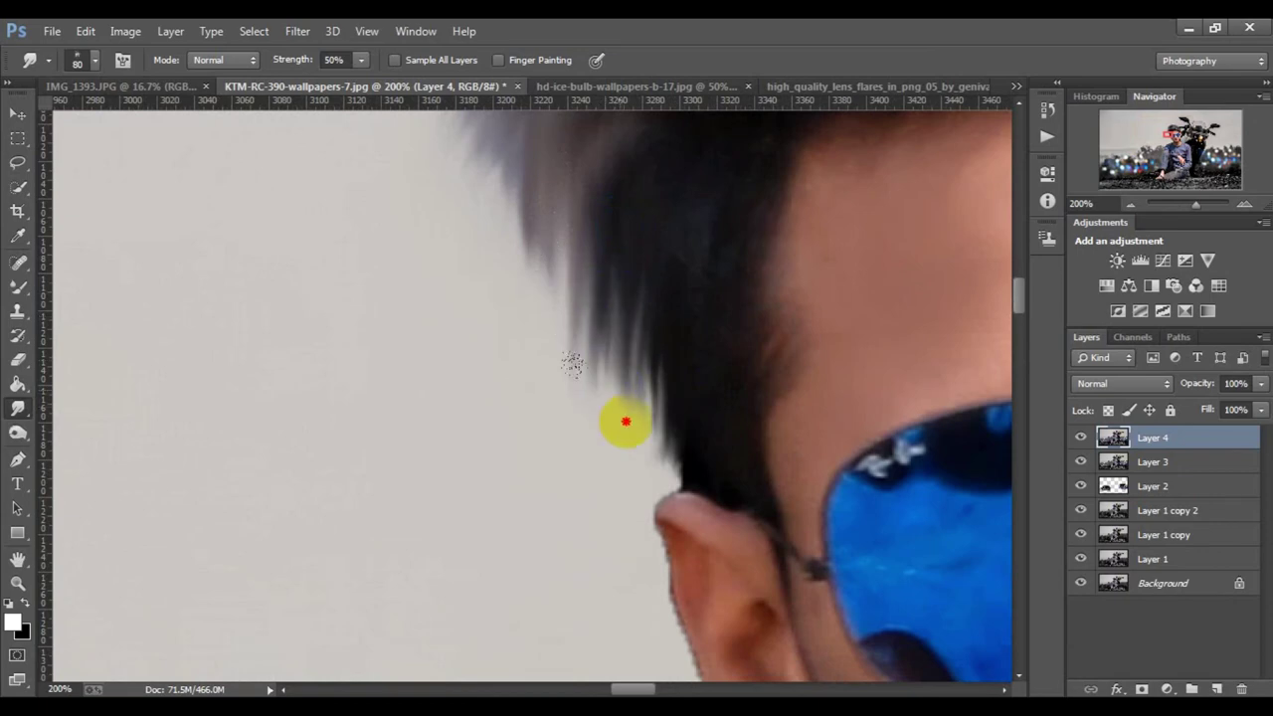
pyautogui.scroll(-3, 696, 224)
pyautogui.scroll(-3, 838, 218)
pyautogui.scroll(3, 753, 190)
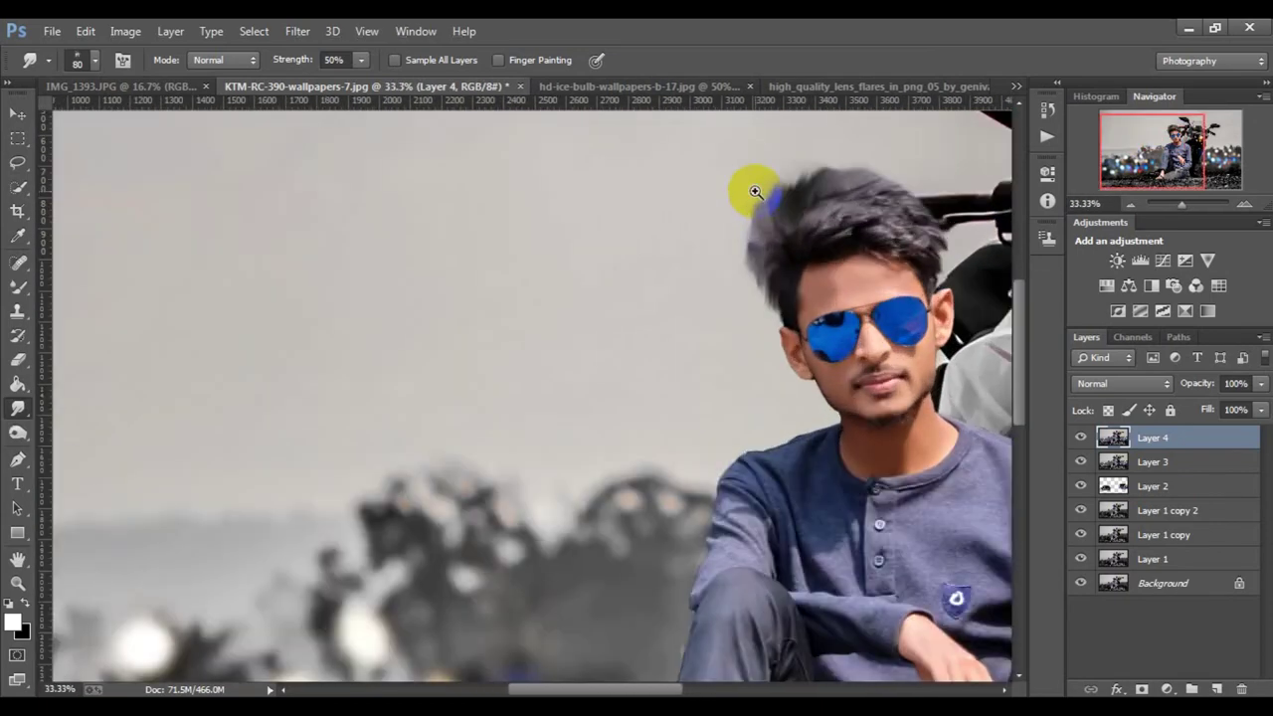
pyautogui.scroll(2, 760, 220)
pyautogui.moveTo(705, 170); pyautogui.dragTo(810, 128)
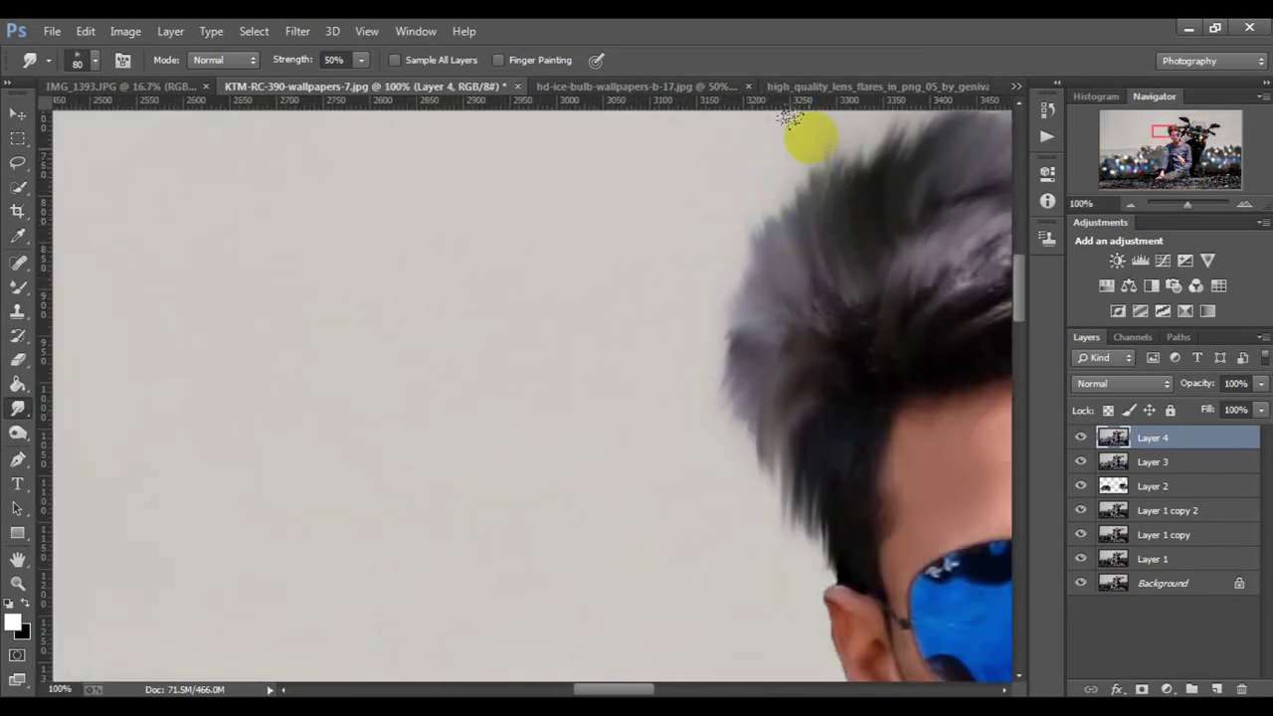
pyautogui.moveTo(729, 167)
pyautogui.mouseDown()
pyautogui.moveTo(725, 242)
pyautogui.moveTo(754, 256)
pyautogui.moveTo(723, 323)
pyautogui.mouseUp()
pyautogui.moveTo(776, 214)
pyautogui.mouseDown()
pyautogui.moveTo(815, 145)
pyautogui.moveTo(852, 170)
pyautogui.moveTo(838, 208)
pyautogui.mouseUp()
pyautogui.scroll(-3, 823, 211)
pyautogui.scroll(-2, 822, 212)
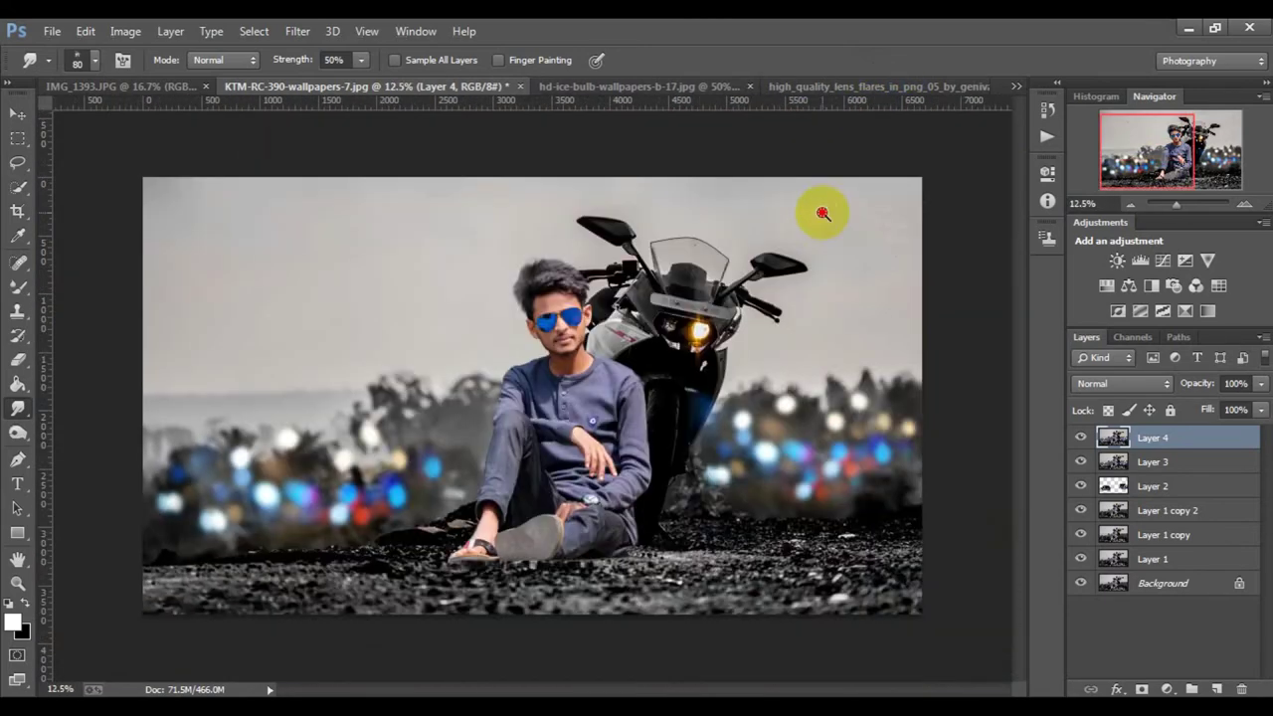
pyautogui.scroll(-1, 583, 292)
pyautogui.scroll(1, 636, 338)
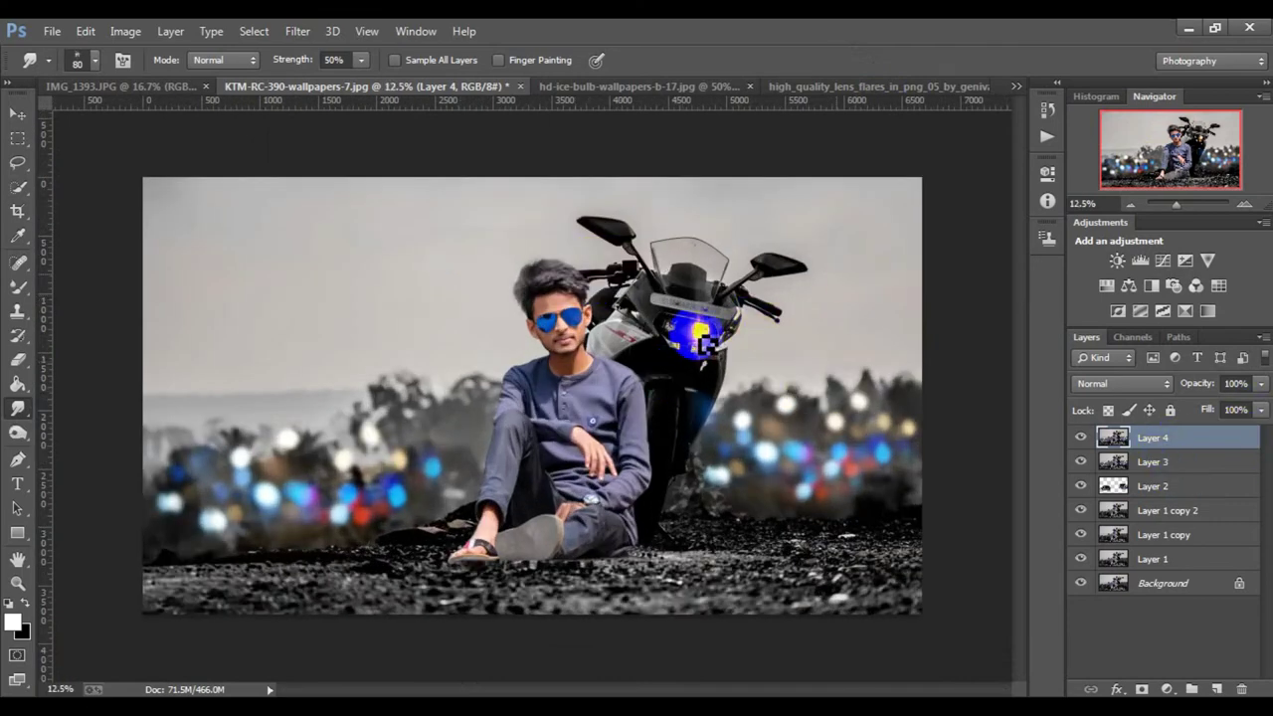
# Bring the lens flare image into the bike composite and set it to Screen blending.
pyautogui.click(796, 86)
pyautogui.moveTo(563, 389)
pyautogui.mouseDown()
pyautogui.moveTo(256, 95)
pyautogui.moveTo(421, 349)
pyautogui.moveTo(553, 409)
pyautogui.mouseUp()
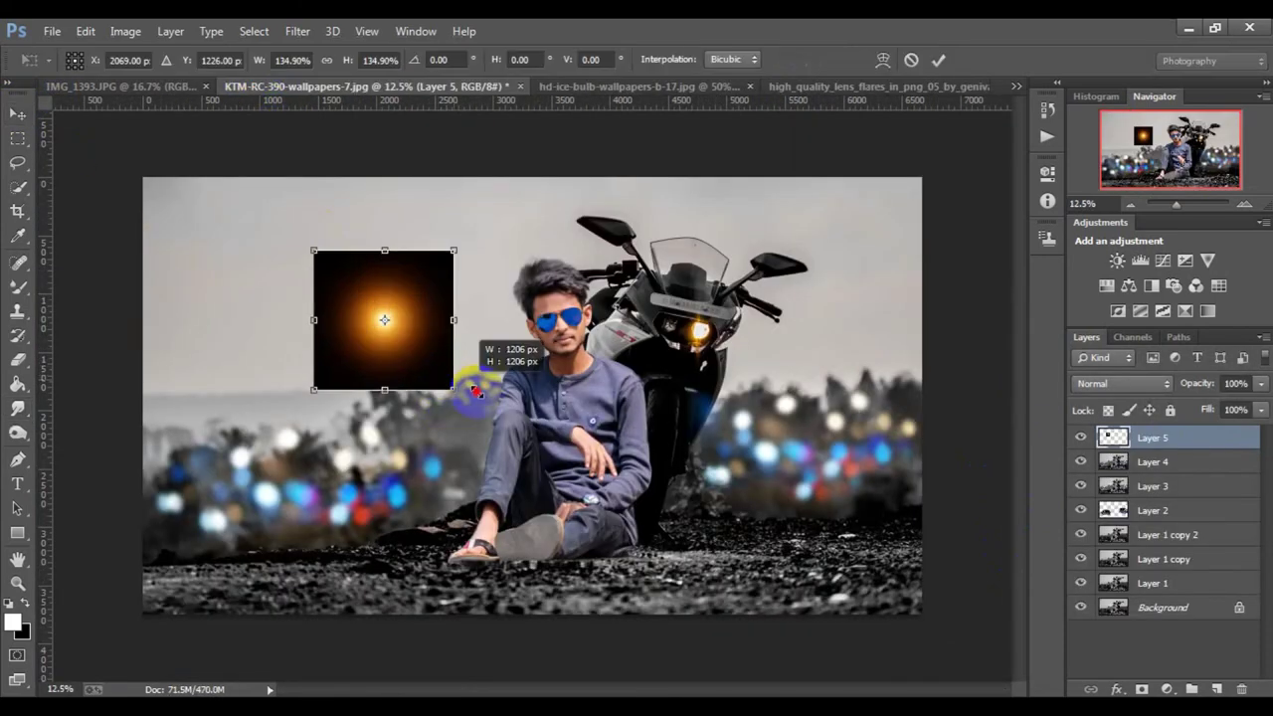
pyautogui.click(1107, 381)
pyautogui.click(1084, 169)
# Size and place the flare glow beside the man's head, then stamp visible layers.
pyautogui.moveTo(482, 323); pyautogui.dragTo(511, 335)
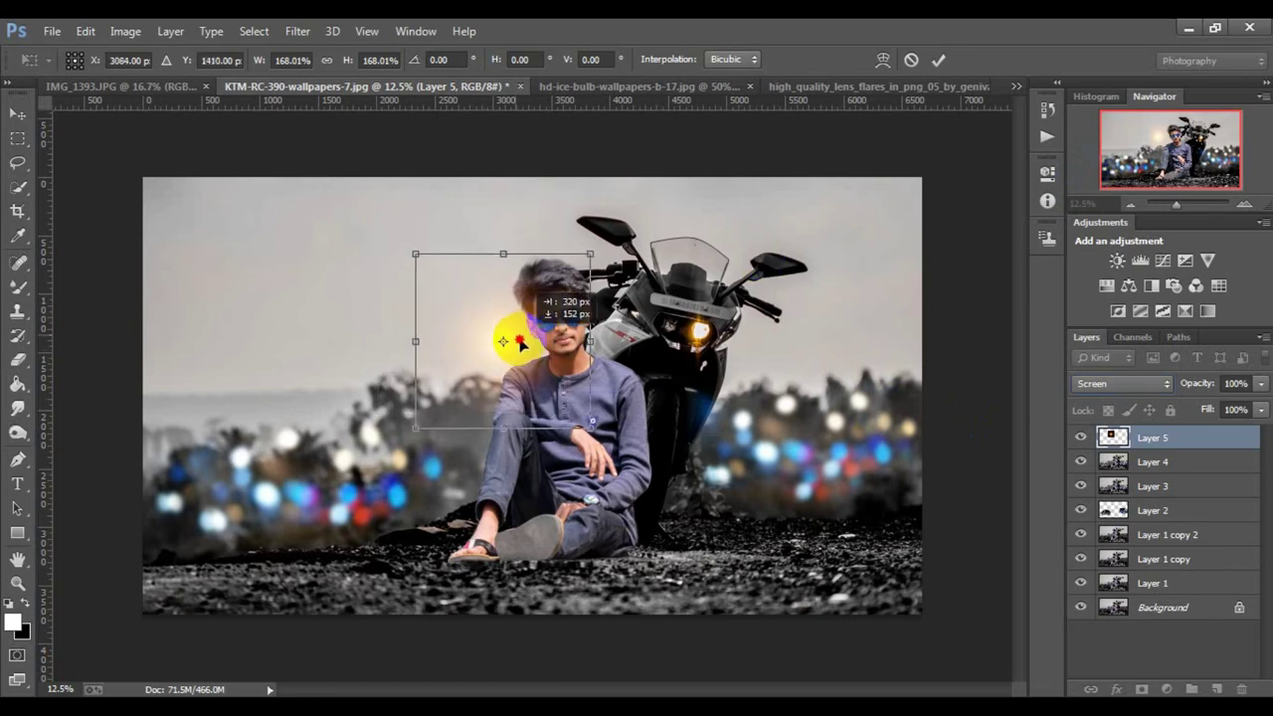
pyautogui.moveTo(582, 422)
pyautogui.mouseDown()
pyautogui.moveTo(616, 447)
pyautogui.moveTo(593, 430)
pyautogui.mouseUp()
pyautogui.click(938, 59)
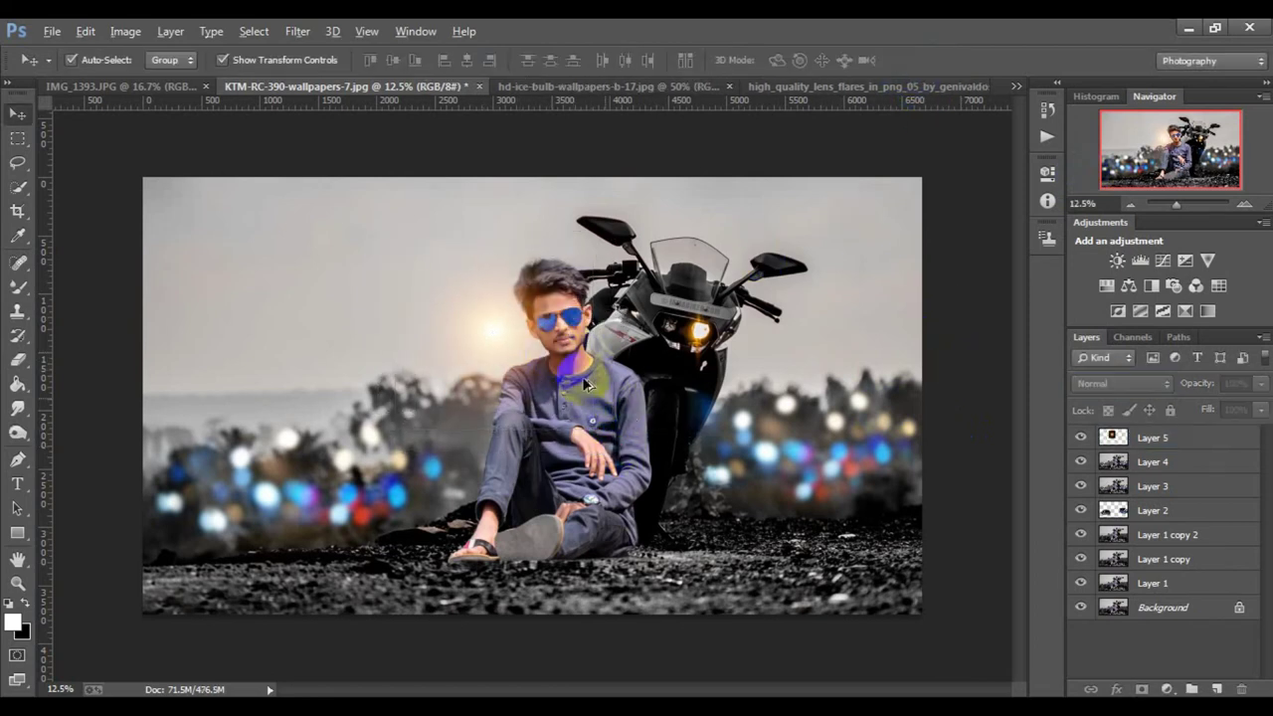
pyautogui.hotkey('ctrl', '-')
pyautogui.hotkey('ctrl', '-')
pyautogui.hotkey('ctrl', '+')
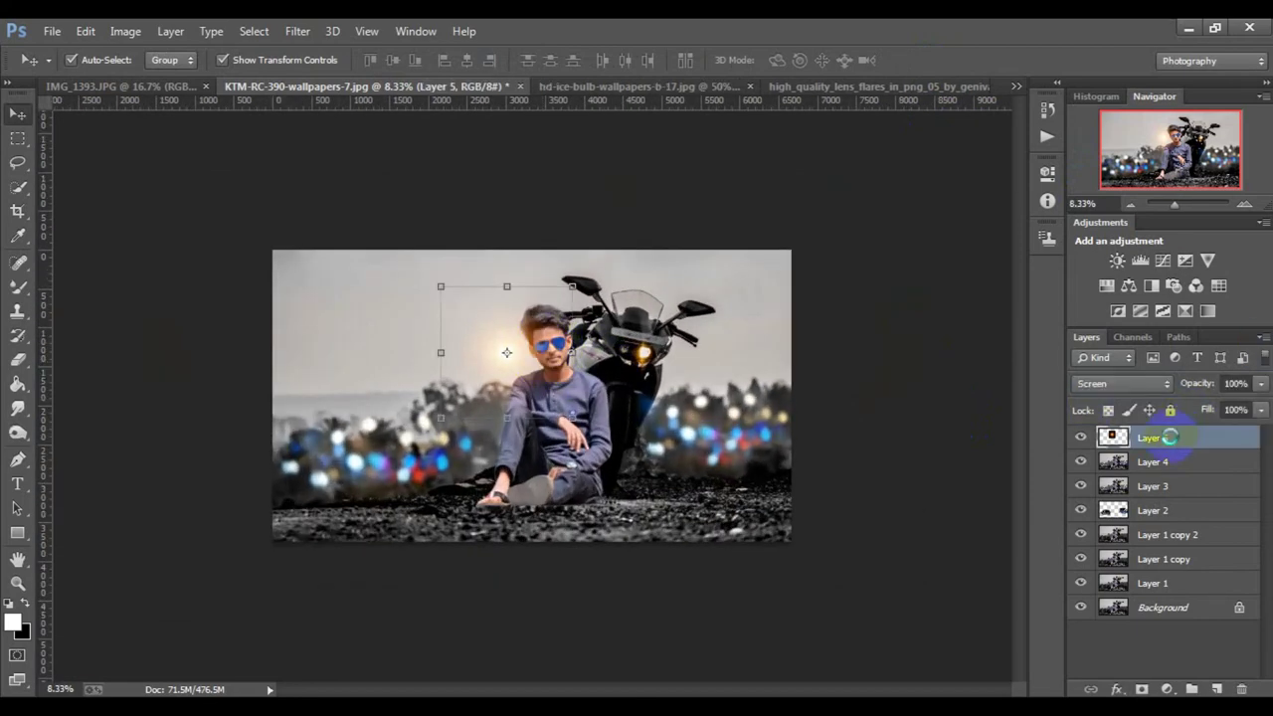
pyautogui.hotkey('ctrl', 'shift', 'alt', 'e')
# Grade in Camera Raw: Blacks -28, Clarity +40, Vibrance +12, Temperature +7.
pyautogui.click(52, 30)
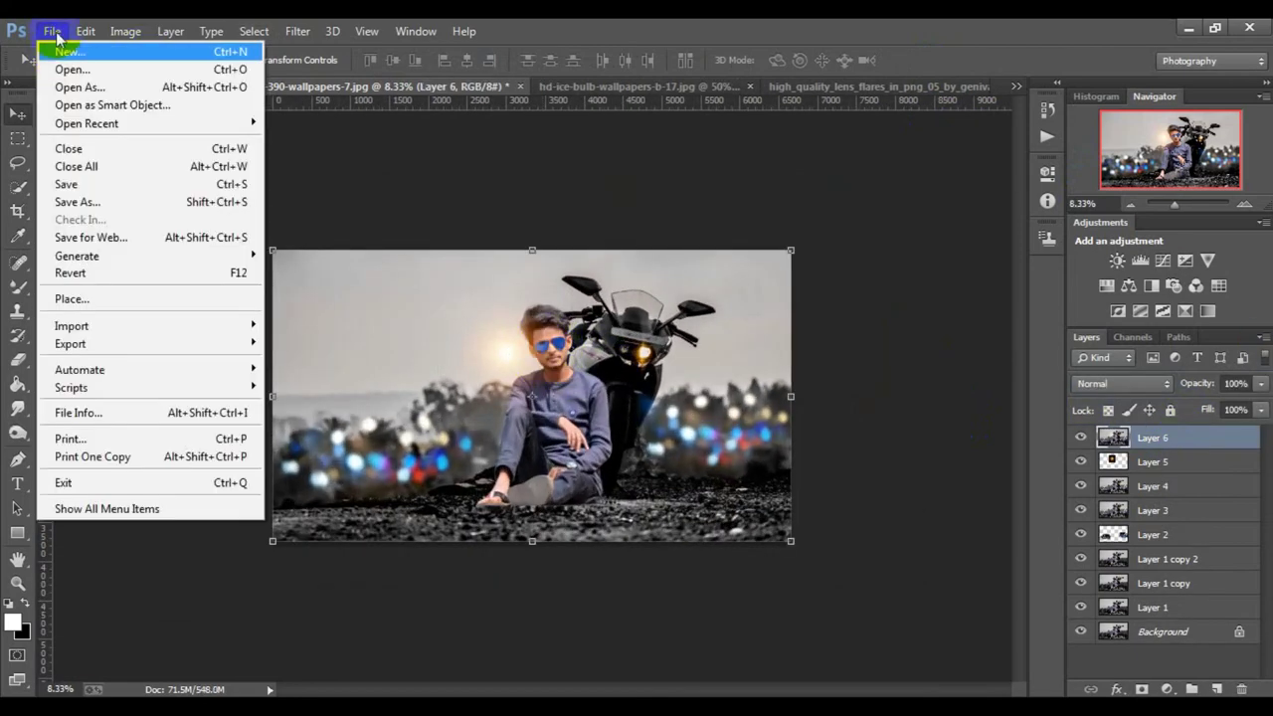
pyautogui.click(636, 270)
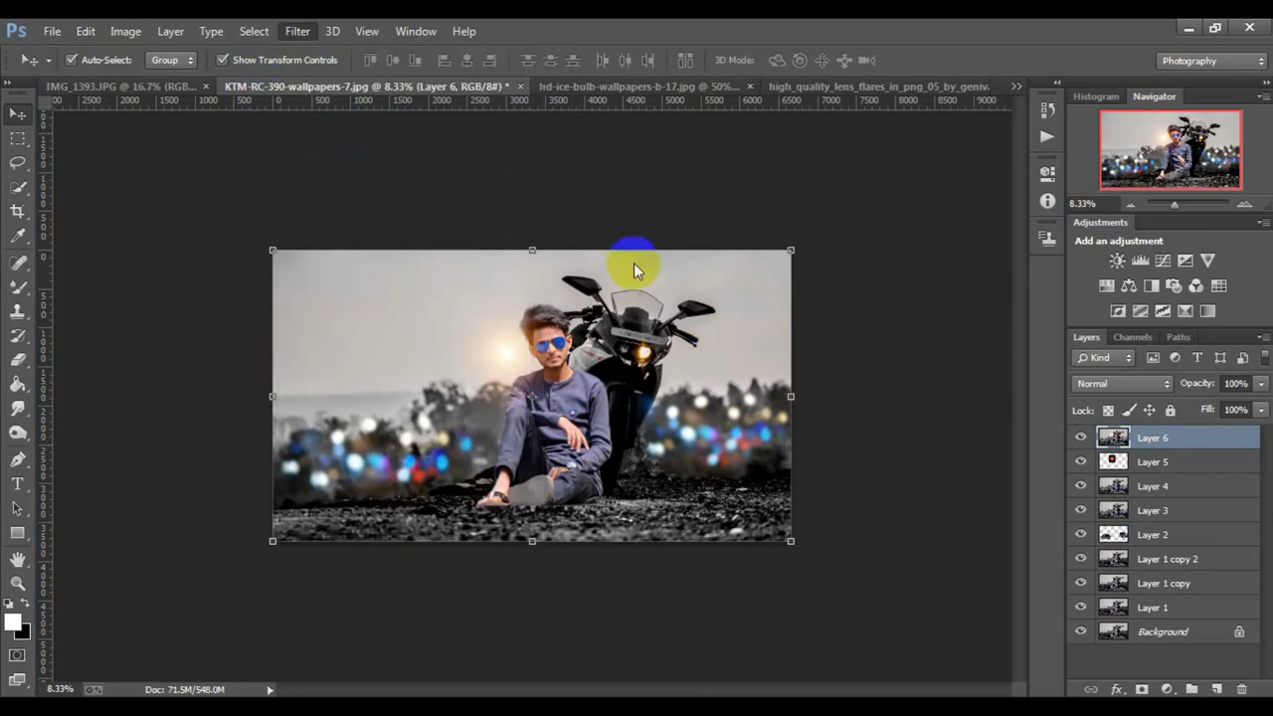
pyautogui.hotkey('ctrl', 'shift', 'a')
pyautogui.moveTo(1033, 546)
pyautogui.mouseDown()
pyautogui.moveTo(1012, 552)
pyautogui.moveTo(1091, 594)
pyautogui.mouseUp()
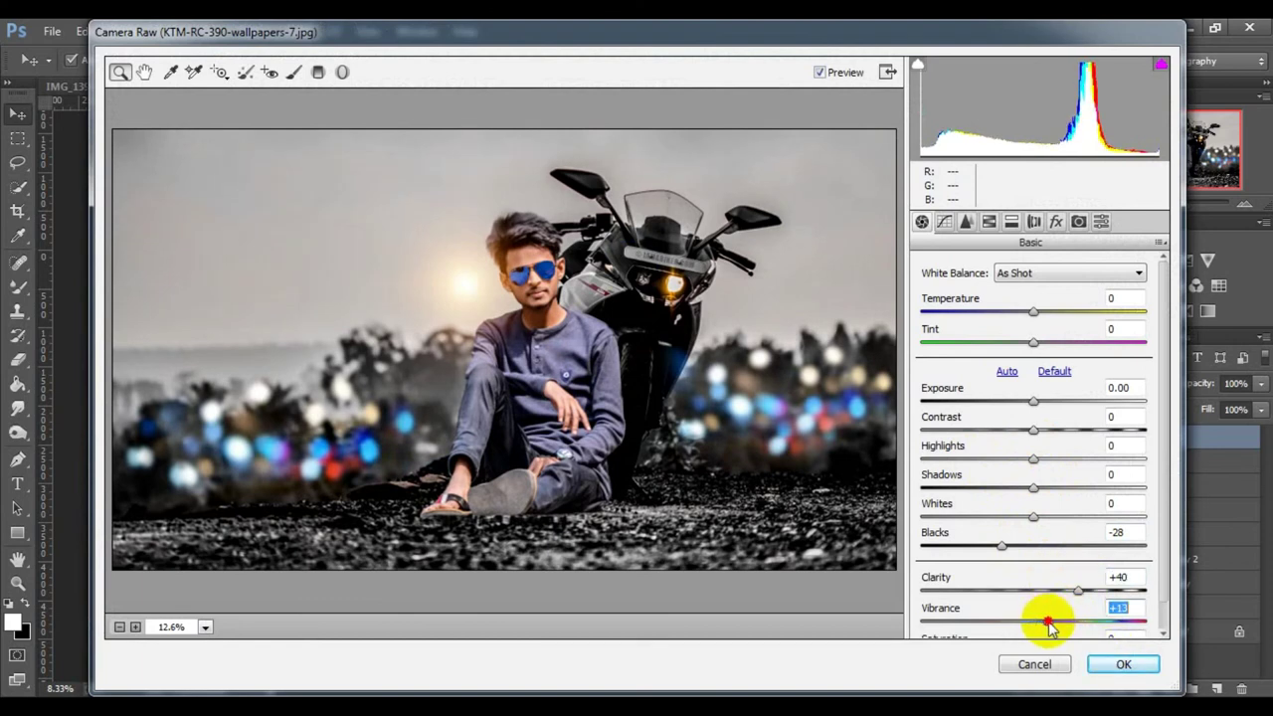
pyautogui.click(1032, 312)
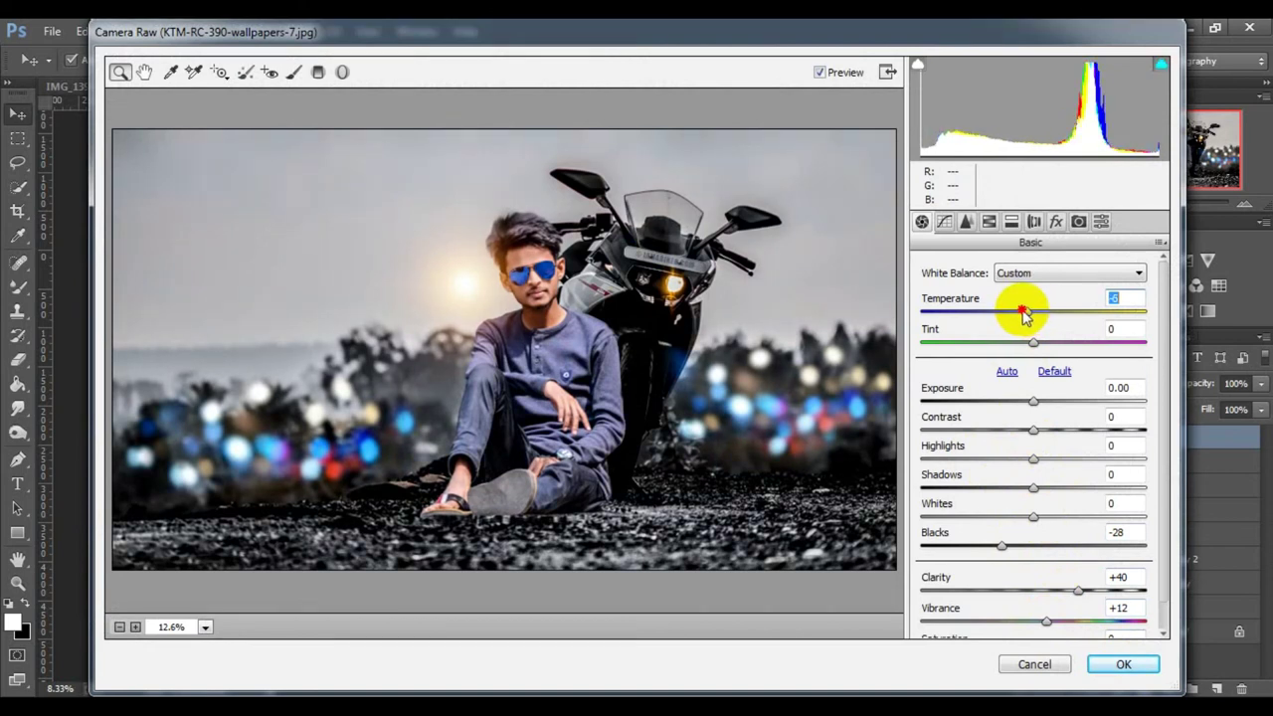
pyautogui.moveTo(1024, 314); pyautogui.dragTo(1039, 319)
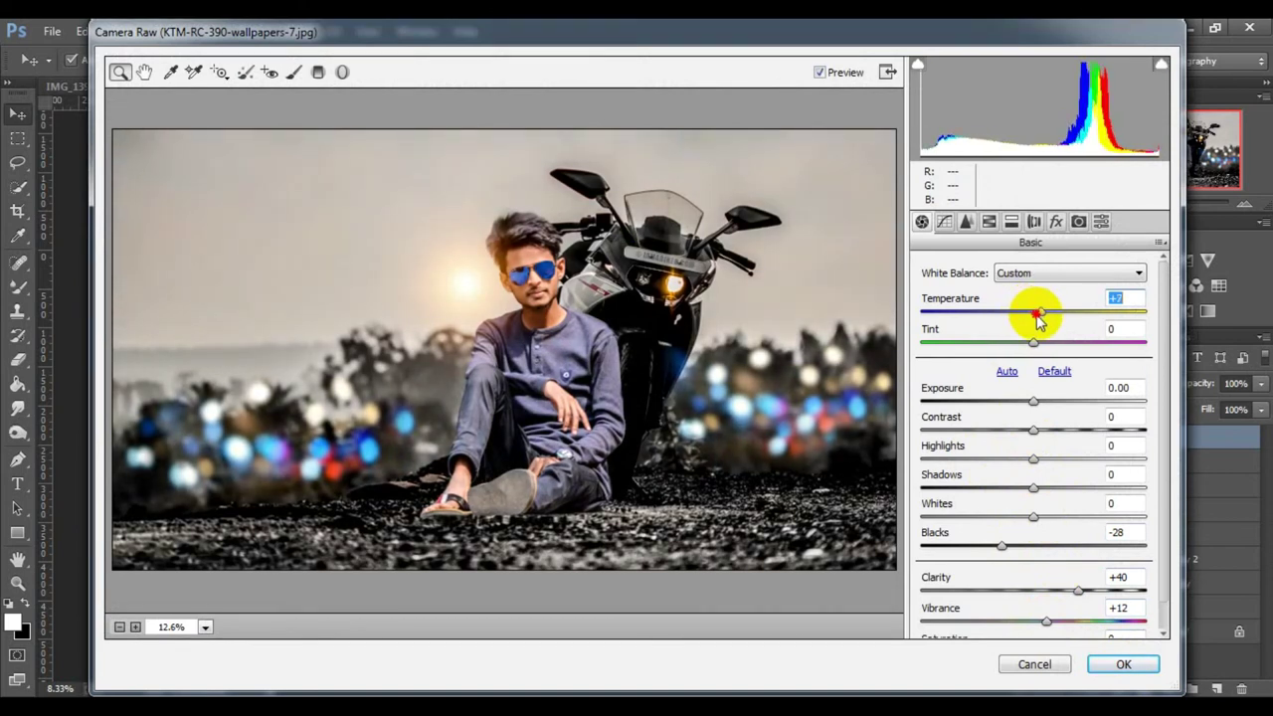
pyautogui.click(1119, 664)
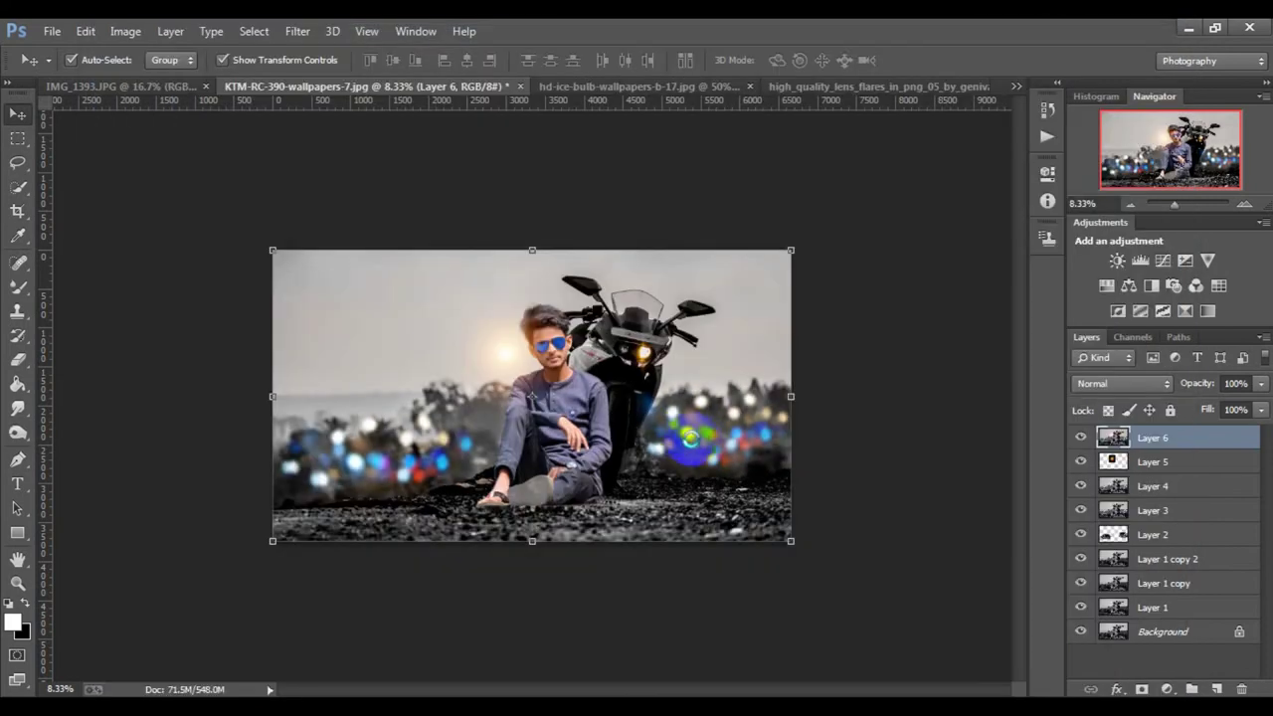
pyautogui.moveTo(684, 435)
pyautogui.mouseDown()
pyautogui.moveTo(572, 344)
pyautogui.moveTo(549, 344)
pyautogui.mouseUp()
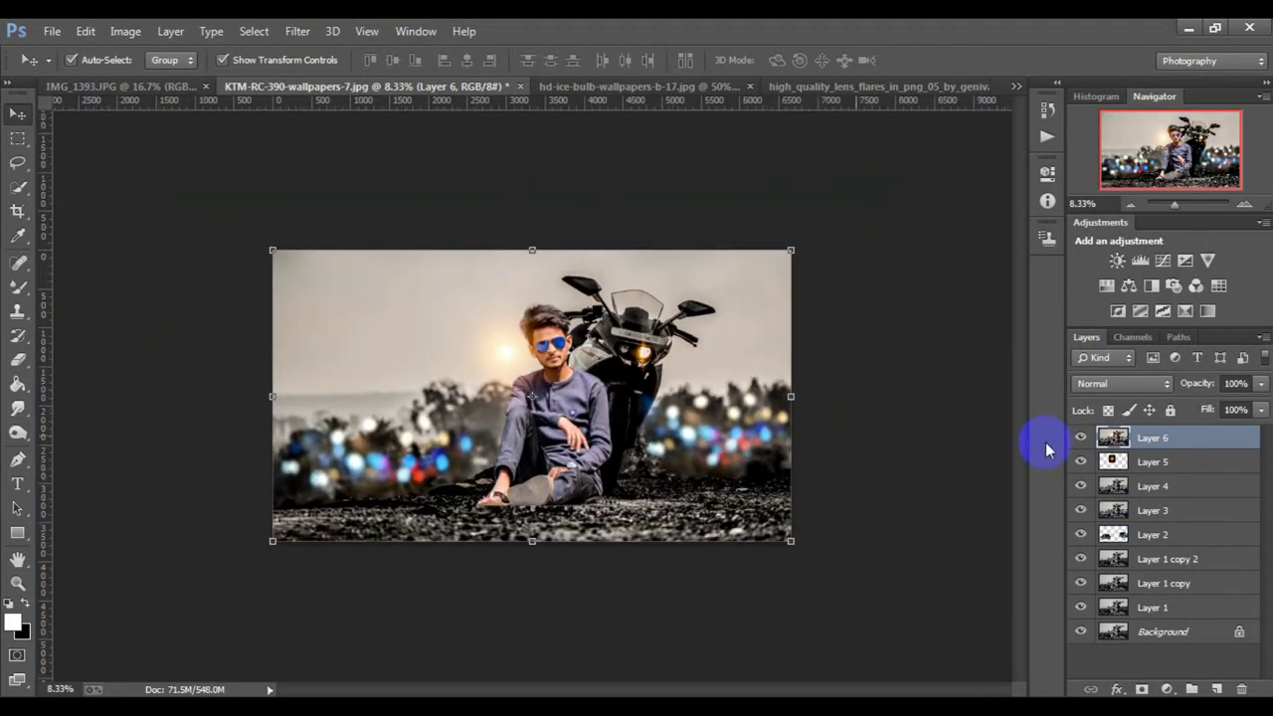
# Add a Channel Mixer layer trimming green and blue from the Red output channel.
pyautogui.click(1169, 690)
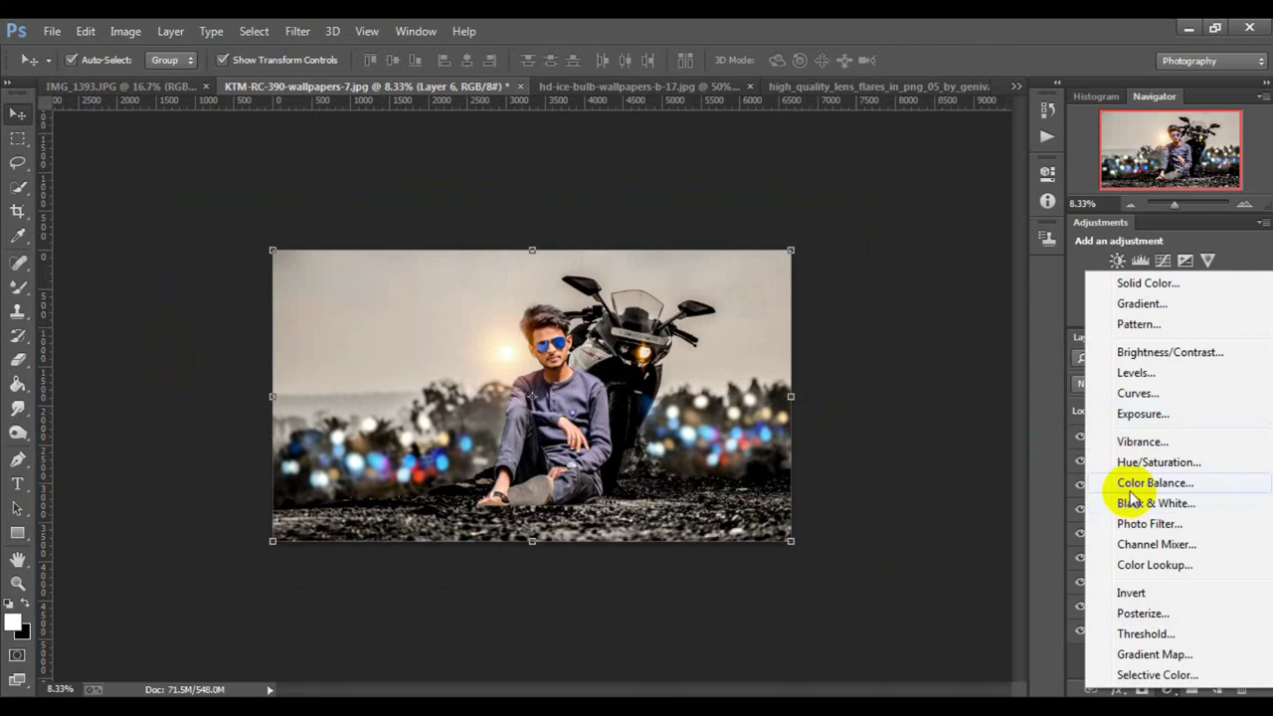
pyautogui.click(1153, 545)
pyautogui.moveTo(930, 355); pyautogui.dragTo(925, 354)
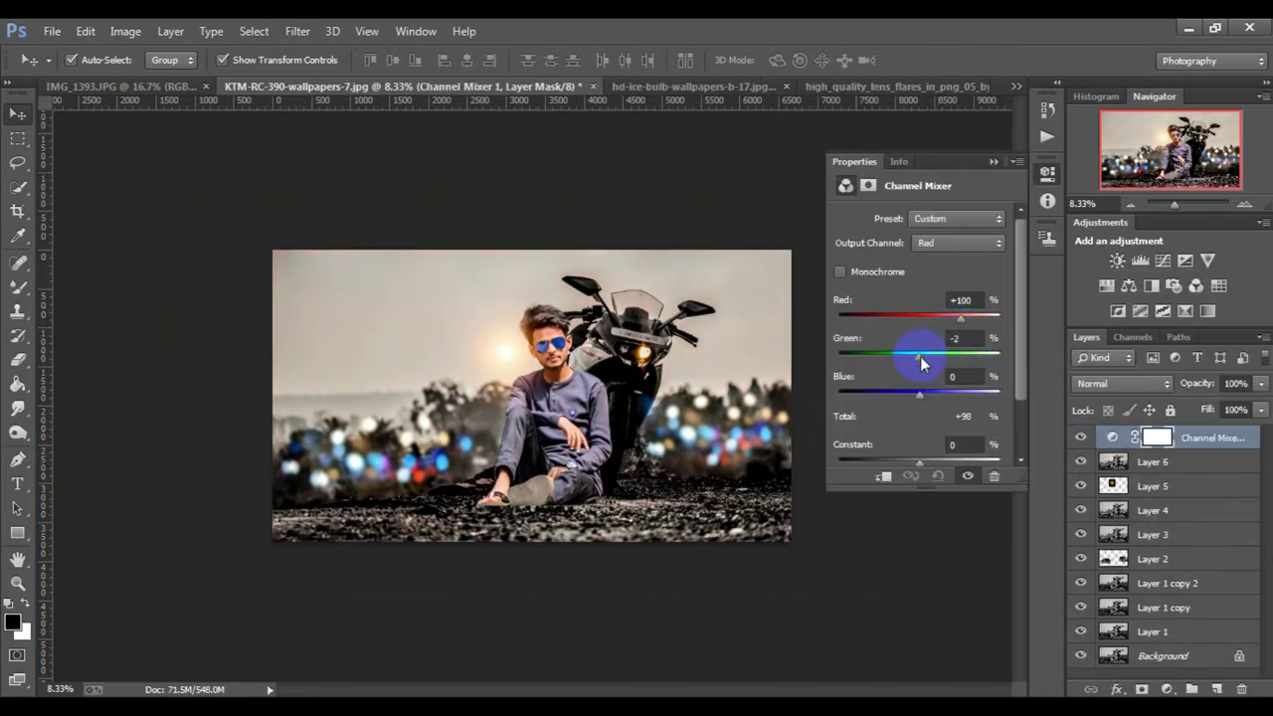
pyautogui.click(991, 161)
pyautogui.click(1112, 436)
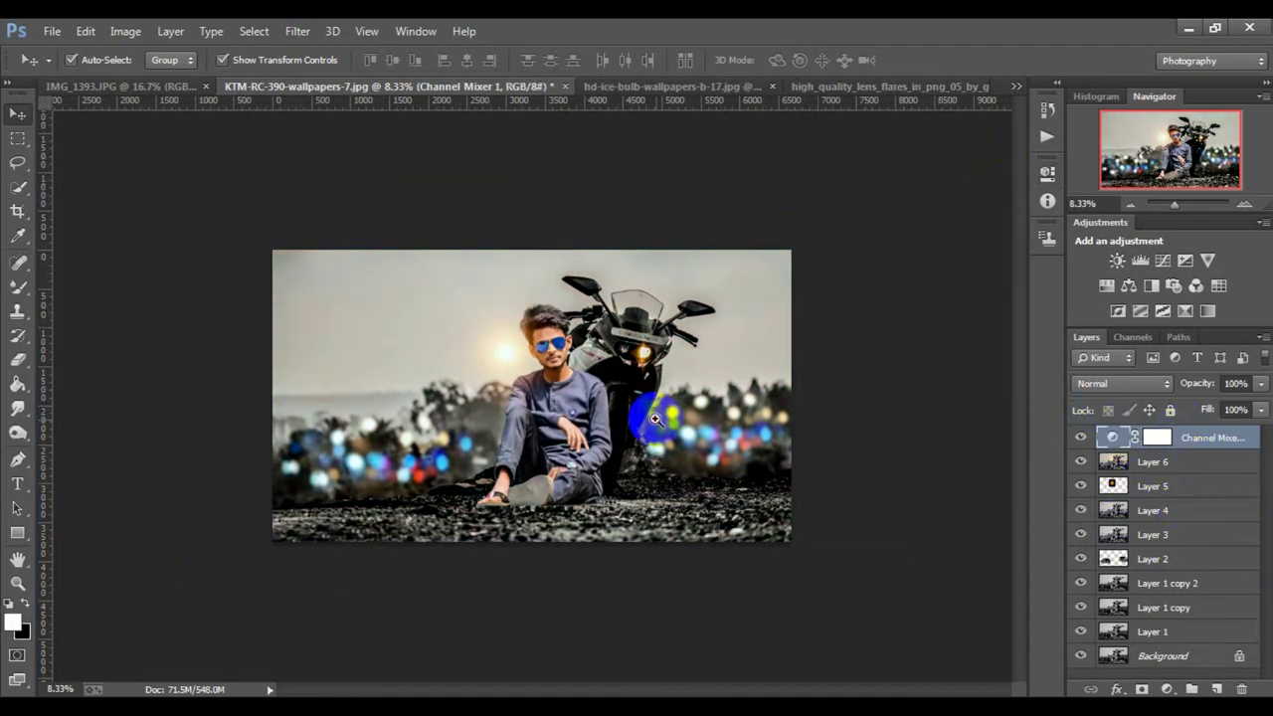
pyautogui.click(655, 419)
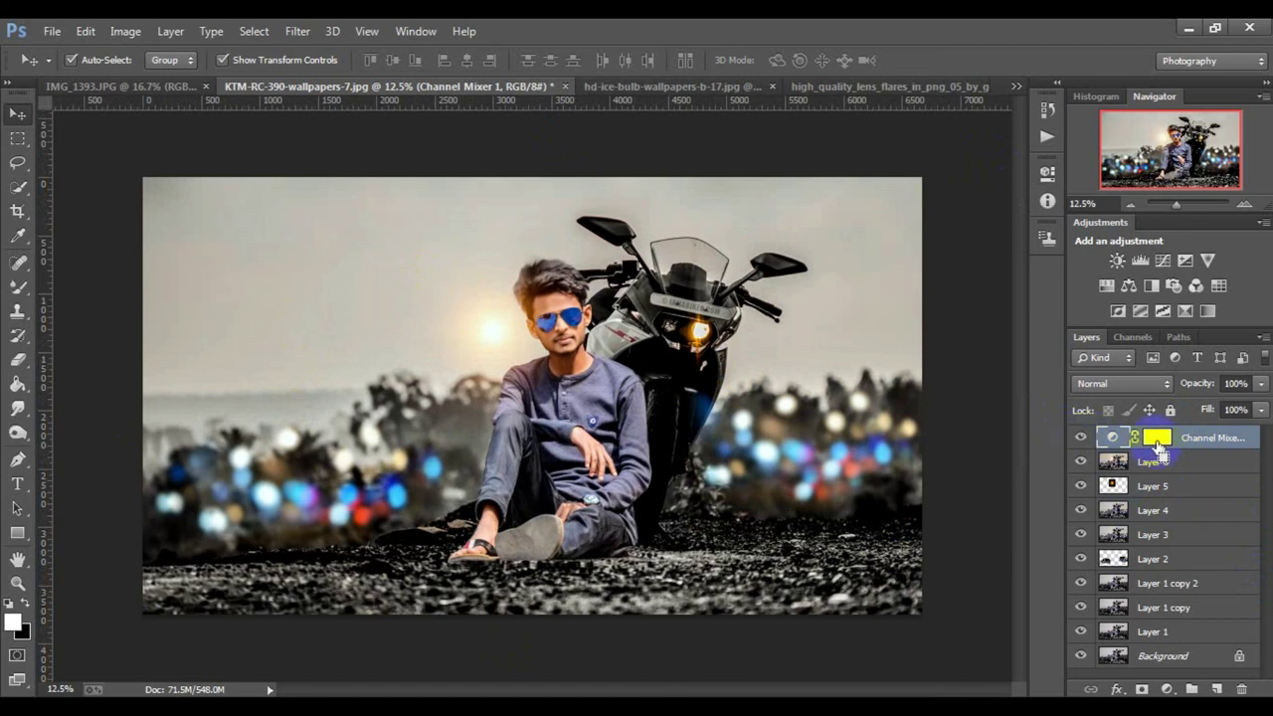
# Stamp all edits into Layer 7 and toggle its visibility for a before/after comparison.
pyautogui.hotkey('ctrl', 'shift', 'alt', 'e')
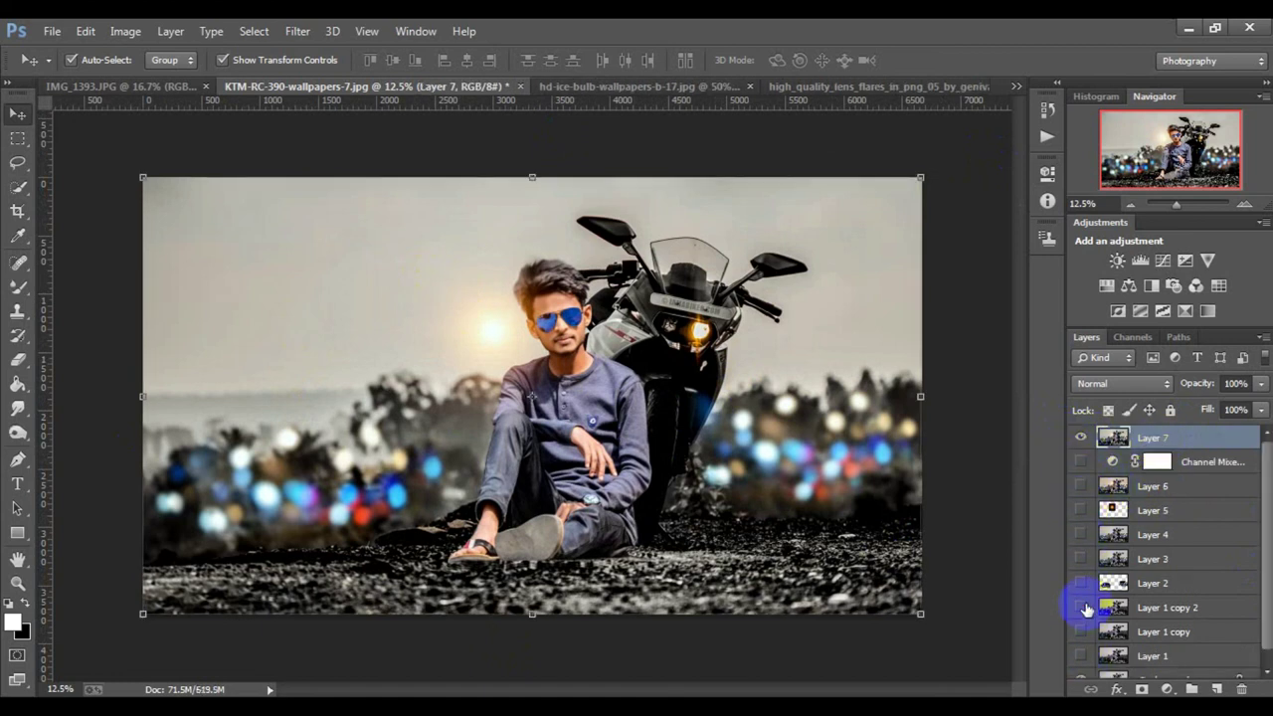
pyautogui.scroll(-1, 1087, 627)
pyautogui.scroll(1, 1082, 597)
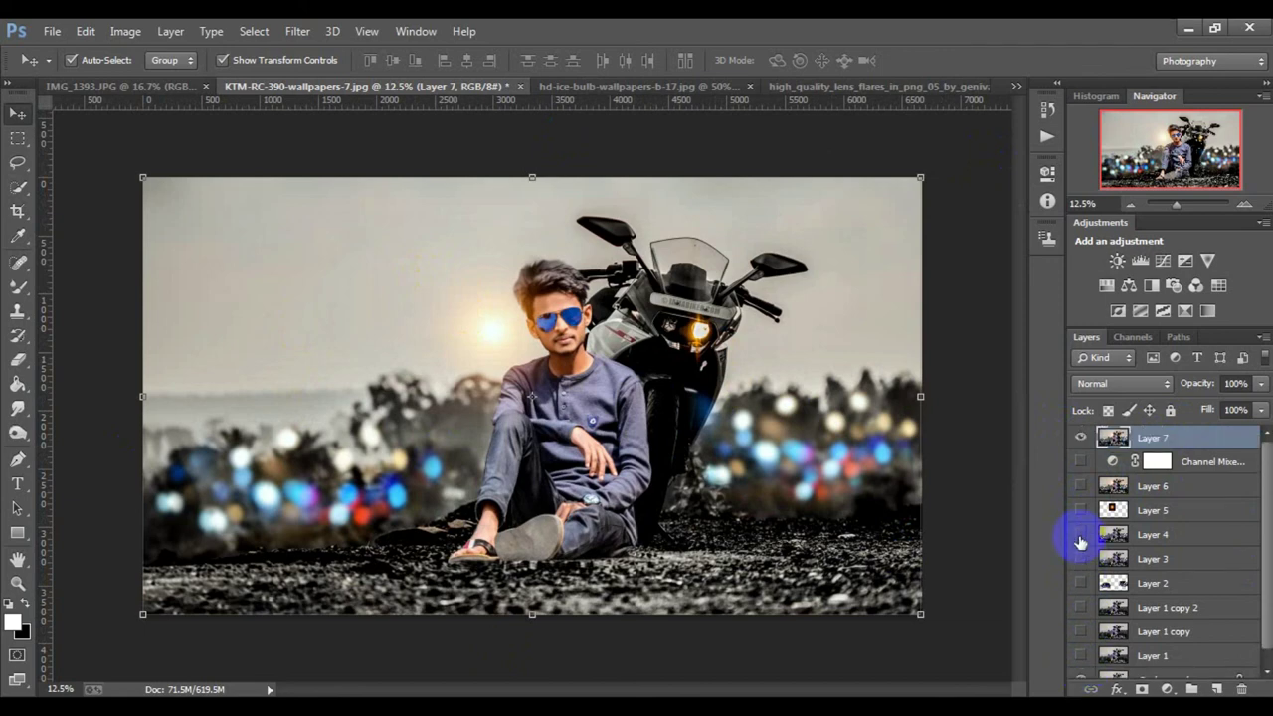
pyautogui.click(1081, 438)
pyautogui.click(1082, 437)
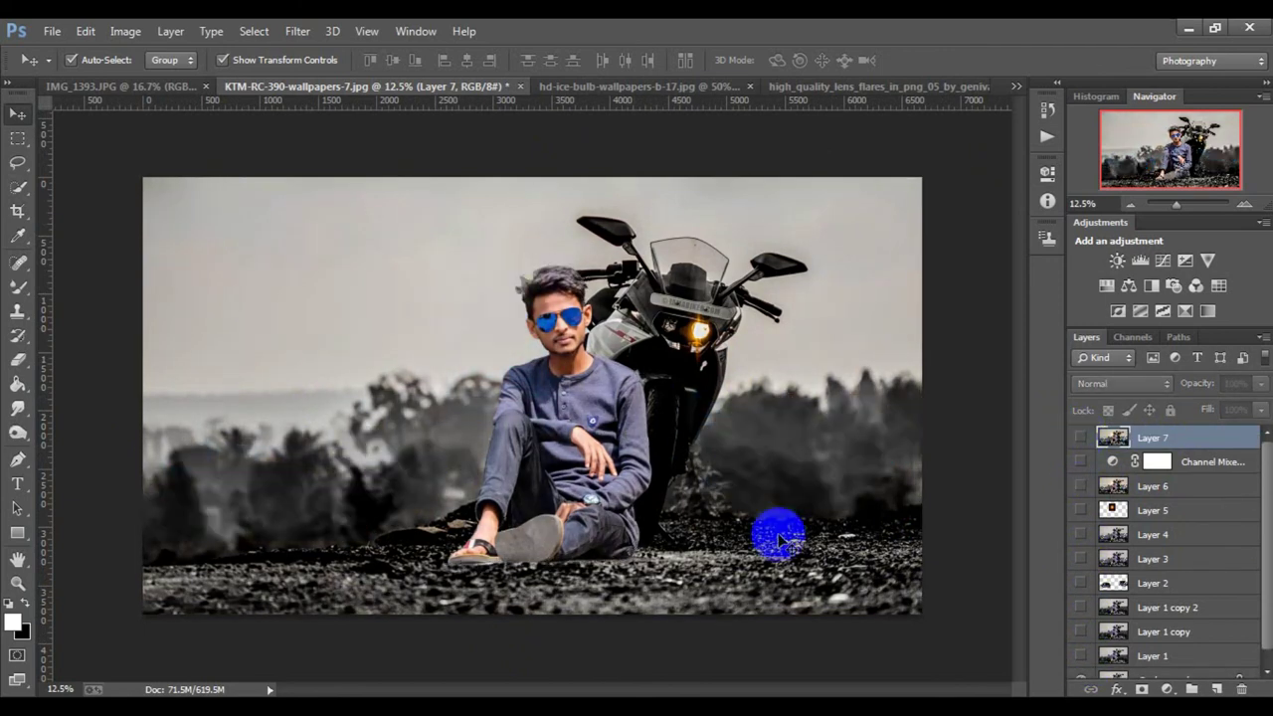
pyautogui.scroll(-1, 946, 454)
pyautogui.click(1081, 438)
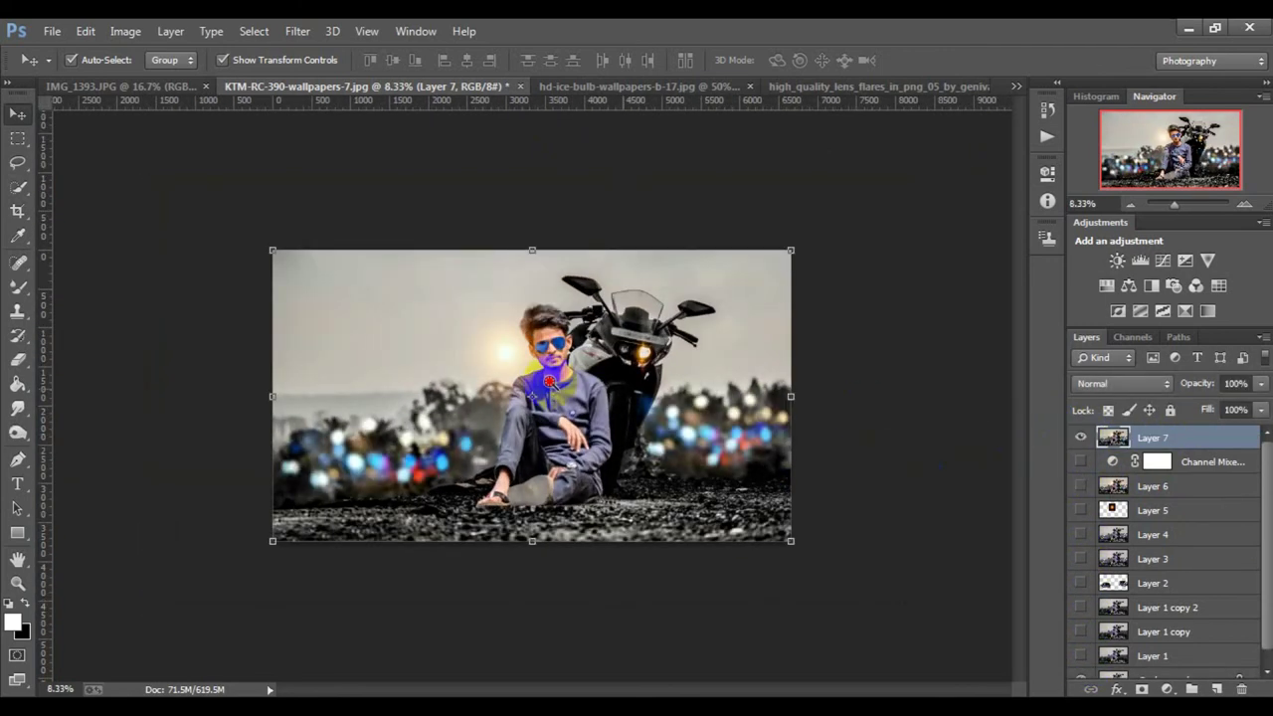
pyautogui.scroll(1, 964, 413)
pyautogui.click(1081, 438)
pyautogui.click(1081, 438)
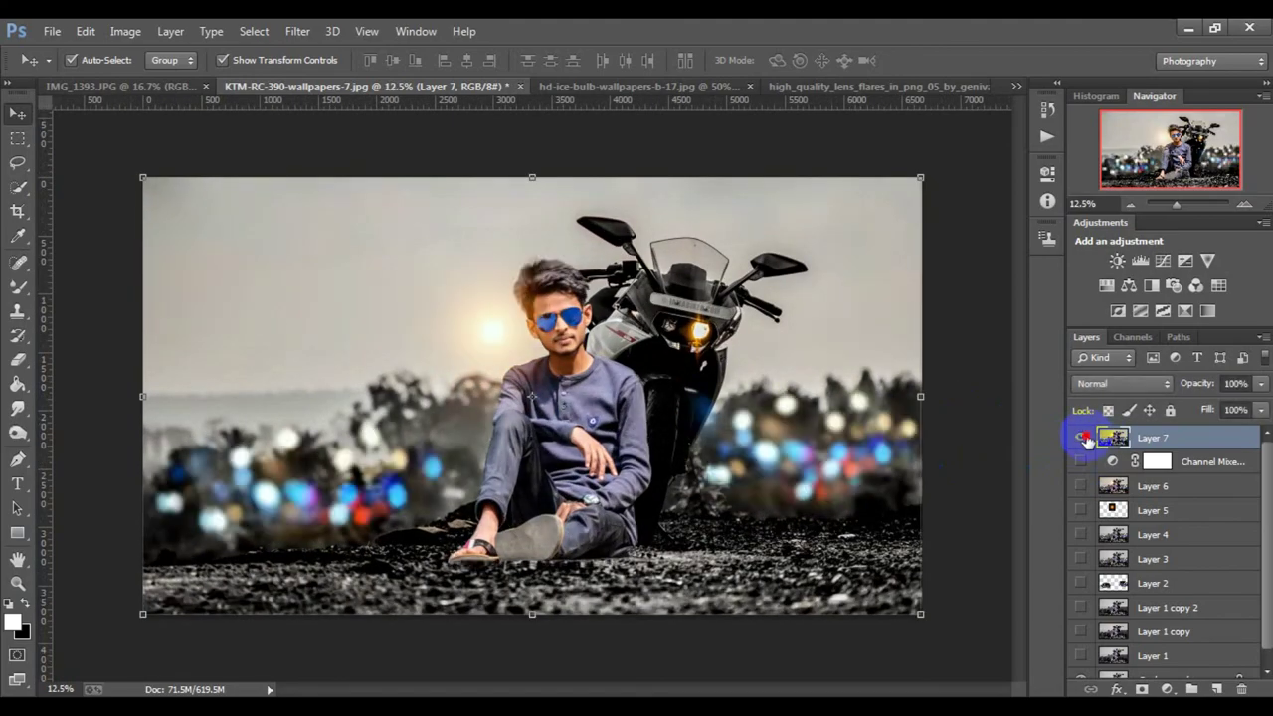